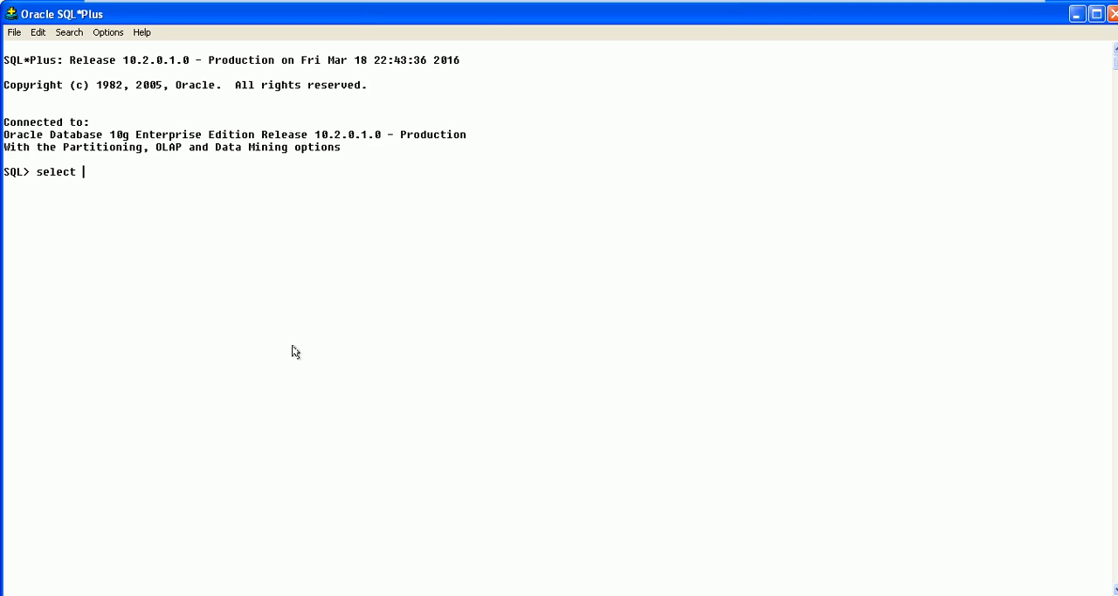
Query table_name from user_tables to list the tables owned by the current database account
text(table_name from user_tables;)
key(Return)
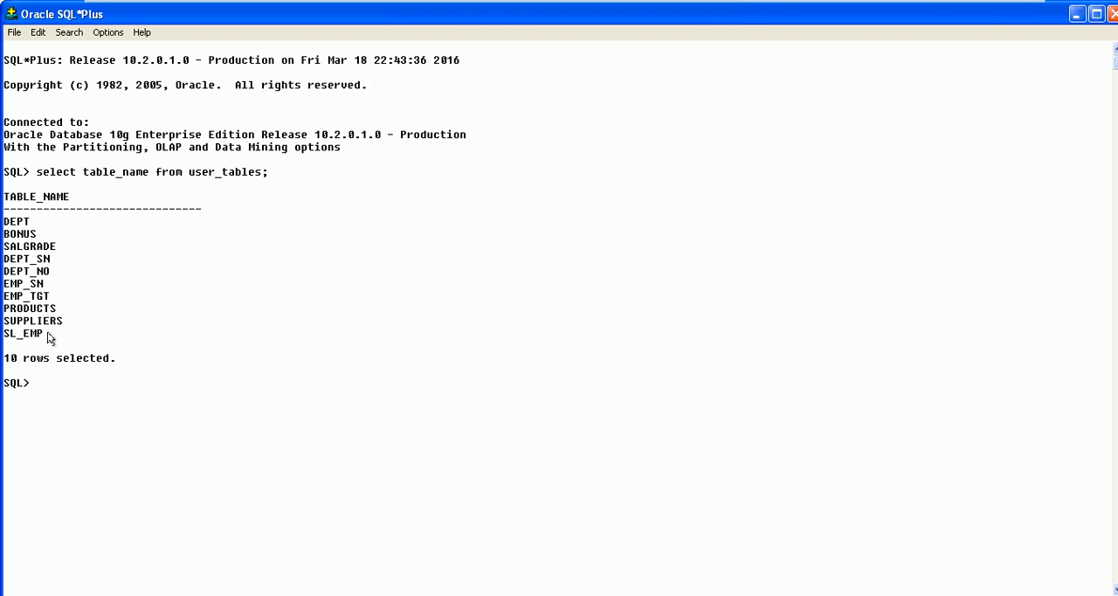
Query all columns and rows of the sl_emp table
text(select * from sl_emp)
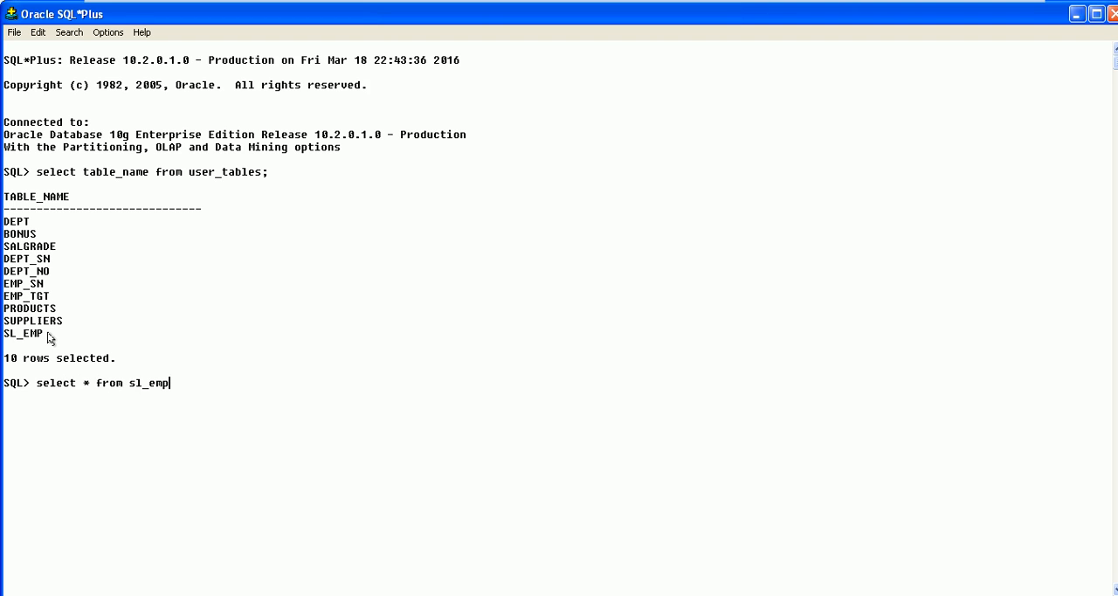
text(;)
key(Return)
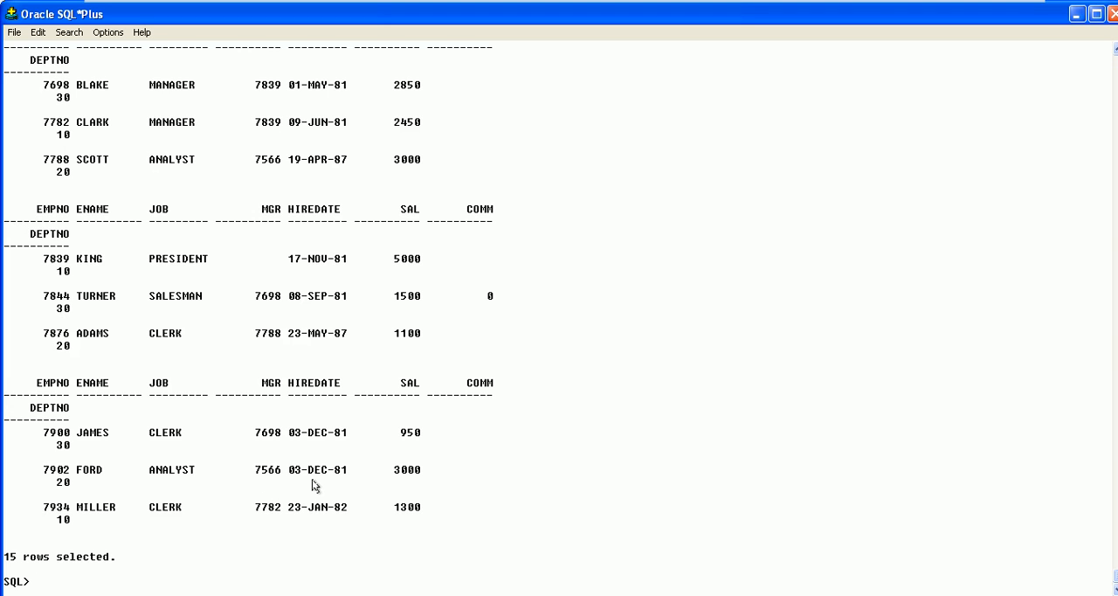
Connect to the target database account with its username and password
text(connect target/targe)
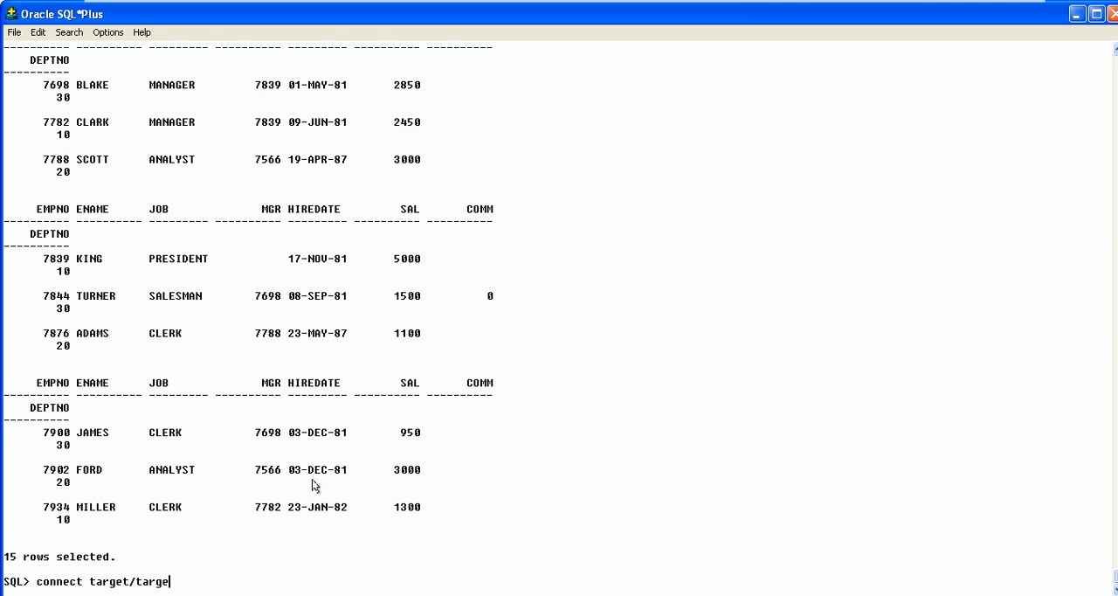
text(t;)
key(Return)
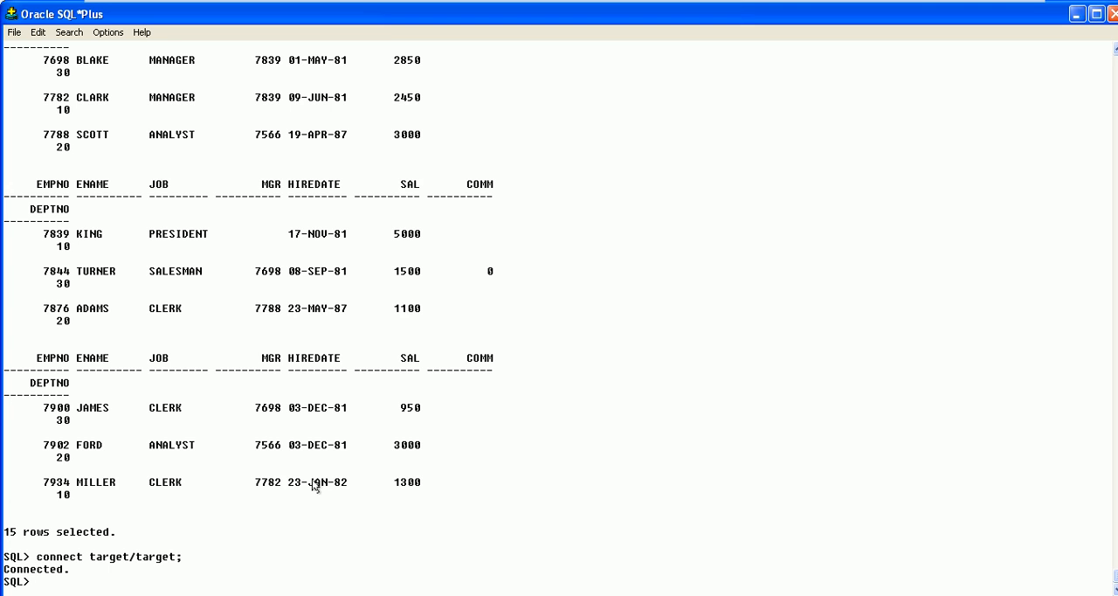
Try to list the target account's tables with the query "select table name from user_tables;"
text(select table name from )
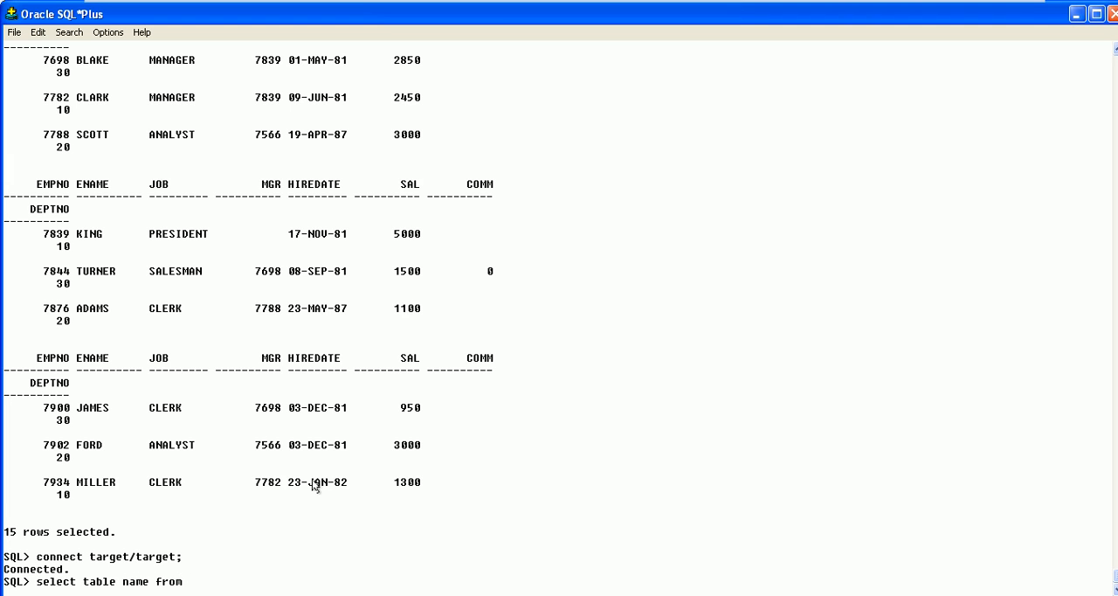
text(user_tables;)
key(Return)
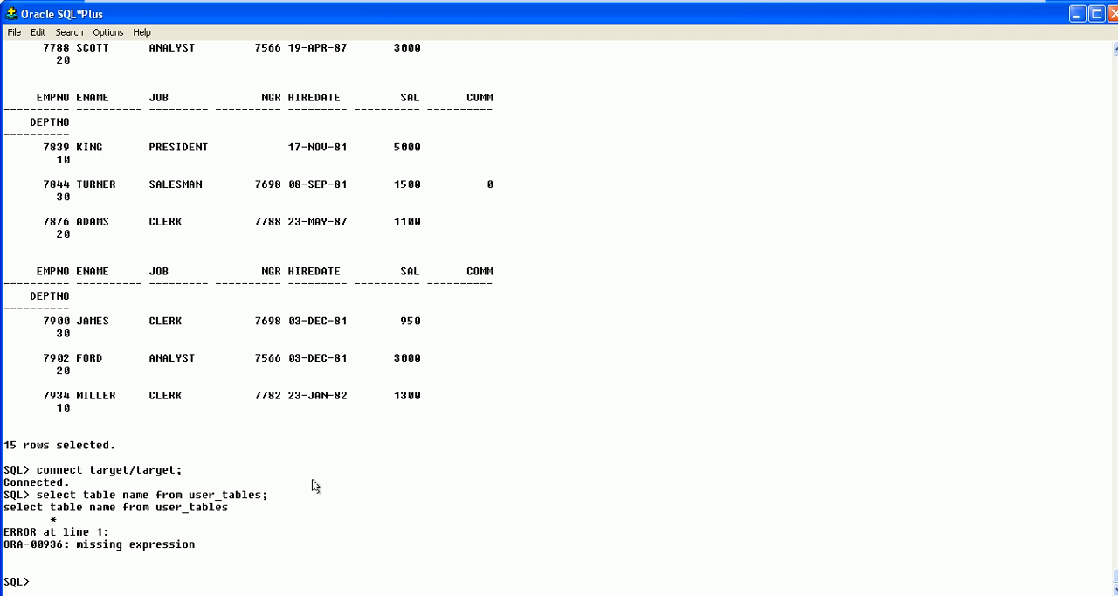
List the target account's tables with the query "select table_name from user_tables;"
text(select table_name from user_tables;)
key(Return)
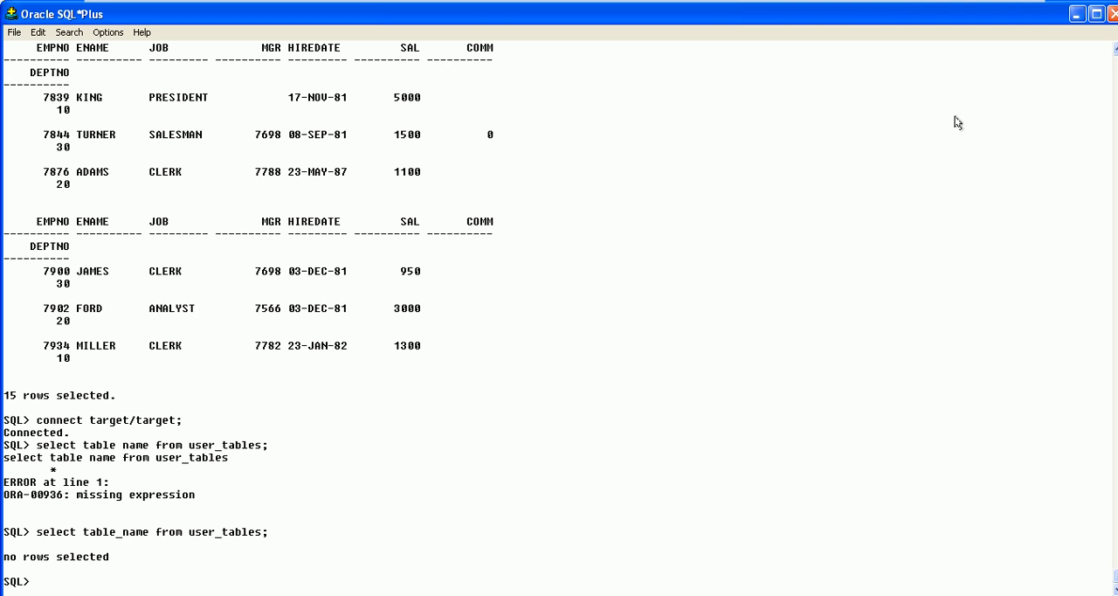
Switch to PowerCenter Designer and connect to the rp_admin repository as Administrator with the account password, in a maximized window
click(1077, 14)
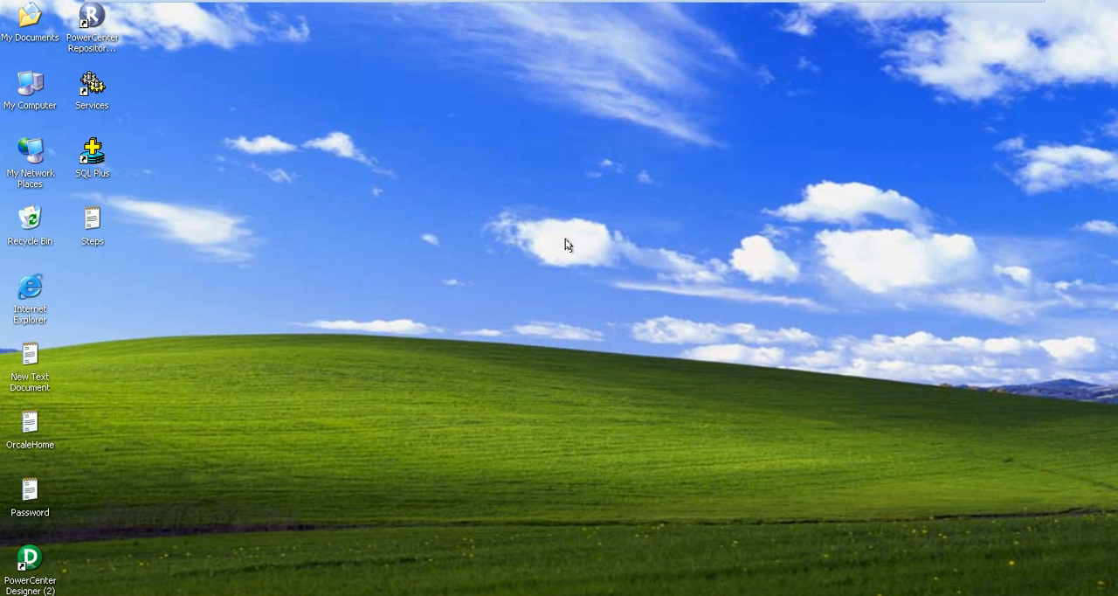
double_click(29, 563)
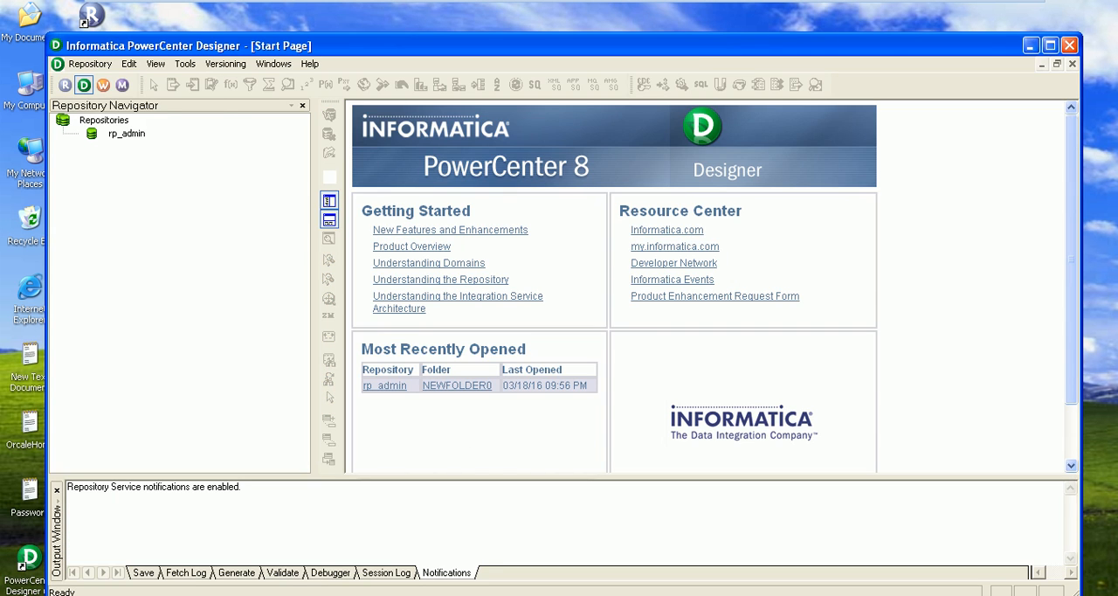
click(122, 134)
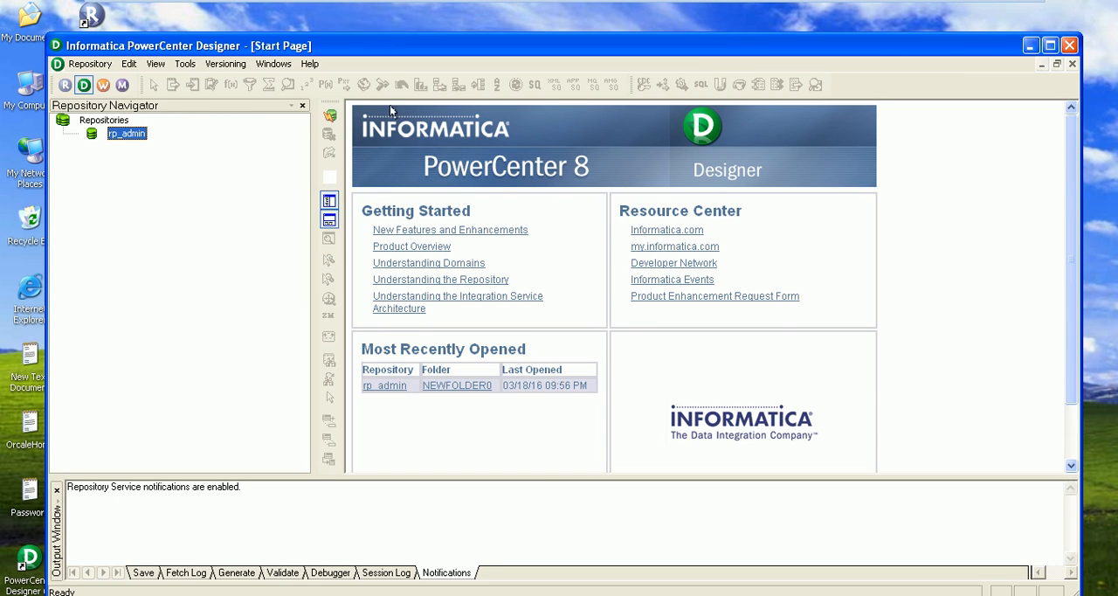
click(328, 115)
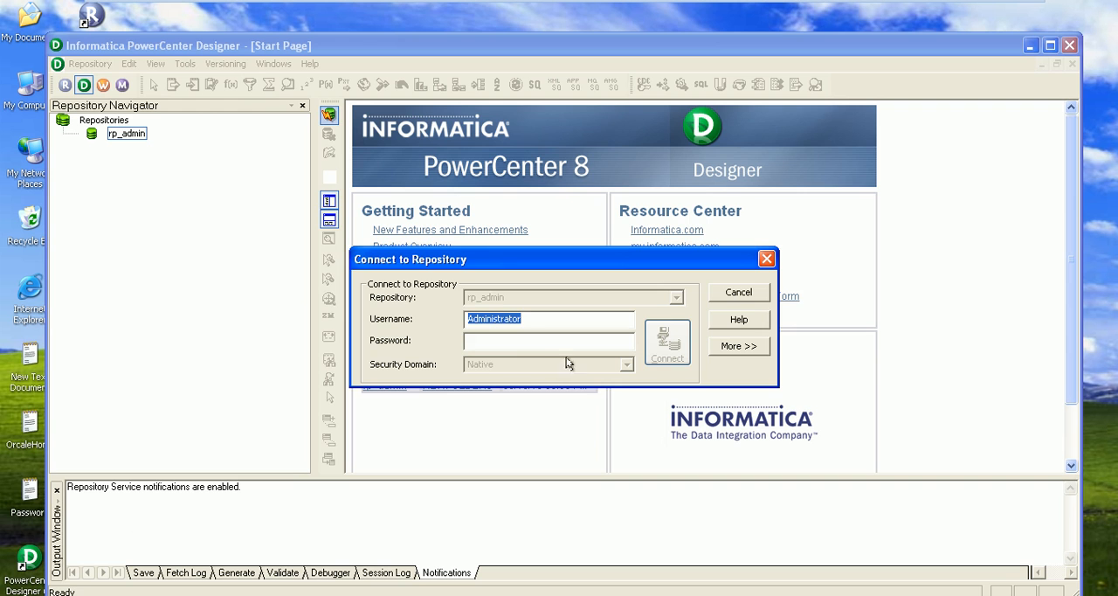
click(504, 339)
drag(532, 318, 464, 317)
click(482, 343)
text(*************)
click(669, 343)
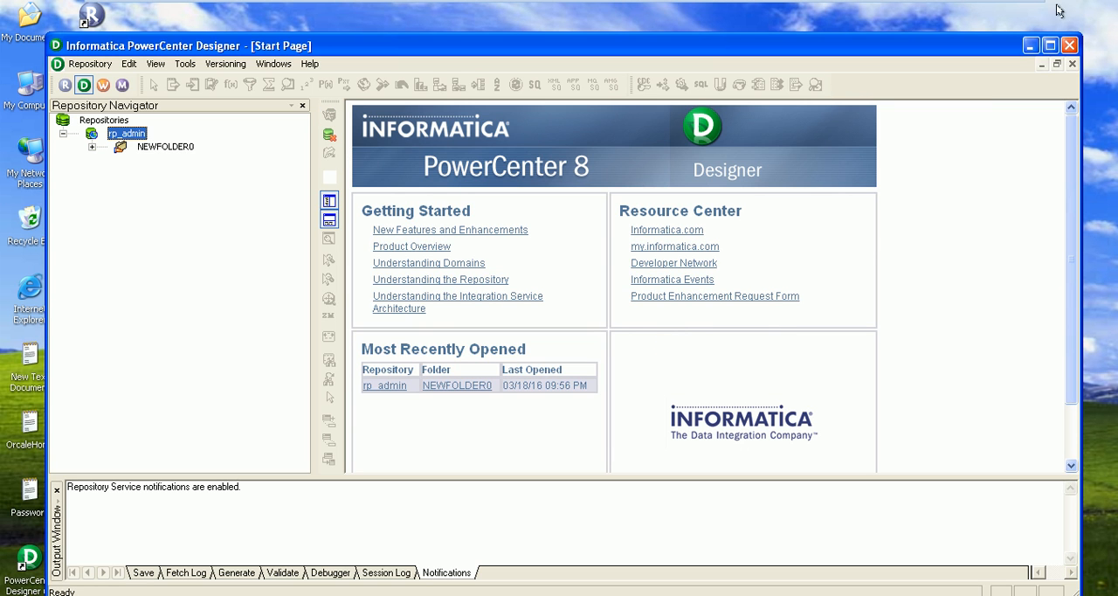
click(1049, 45)
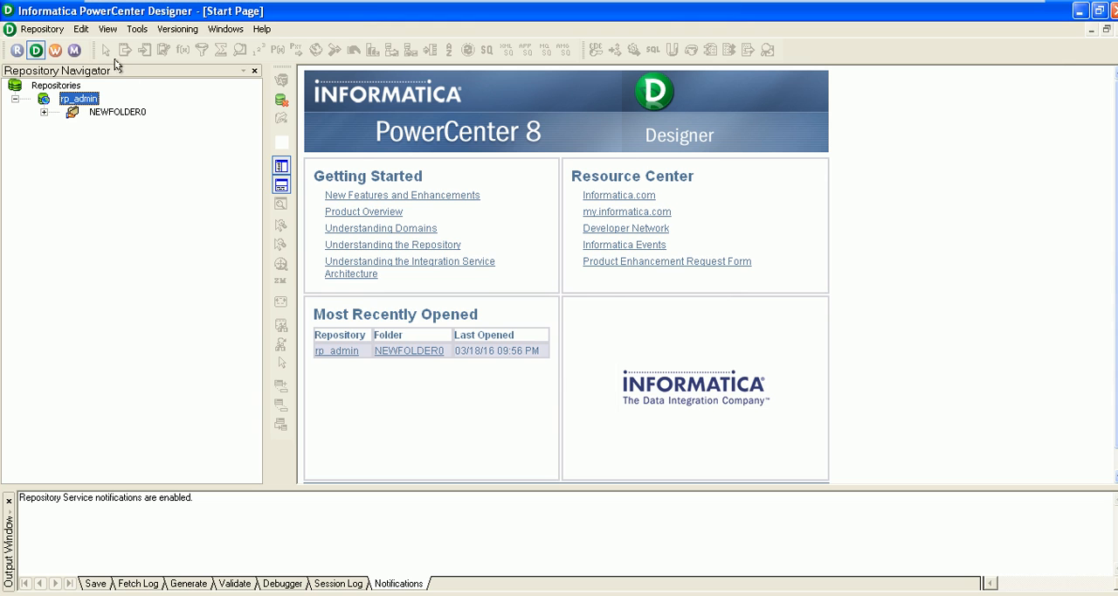
click(138, 30)
click(138, 30)
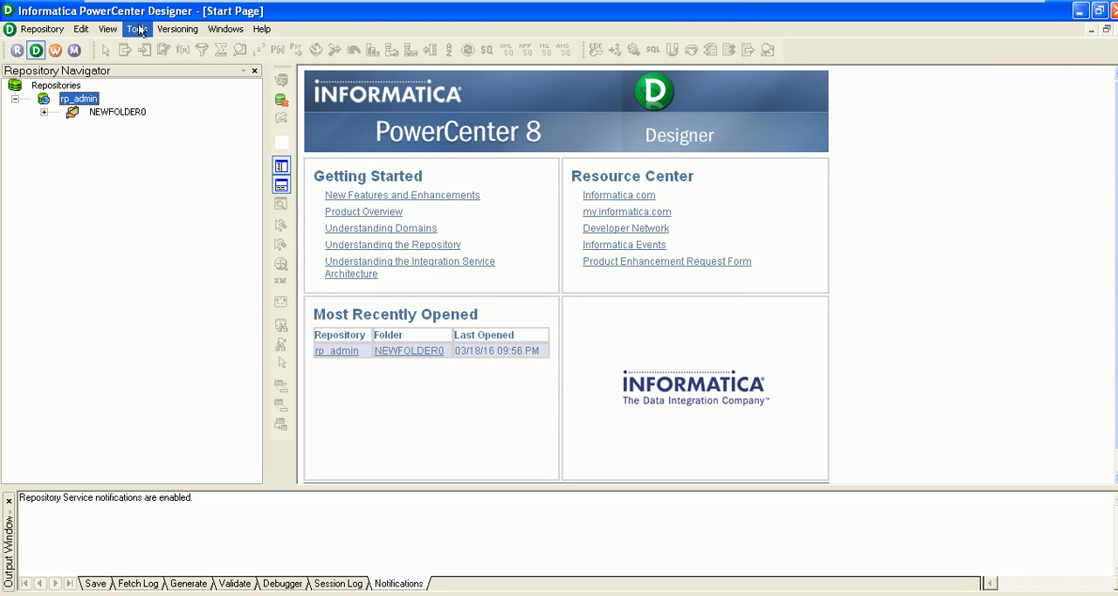
click(138, 30)
click(138, 30)
Expand the NEWFOLDER0 folder and examine the contents of its Sources and Targets folders
click(117, 112)
click(41, 112)
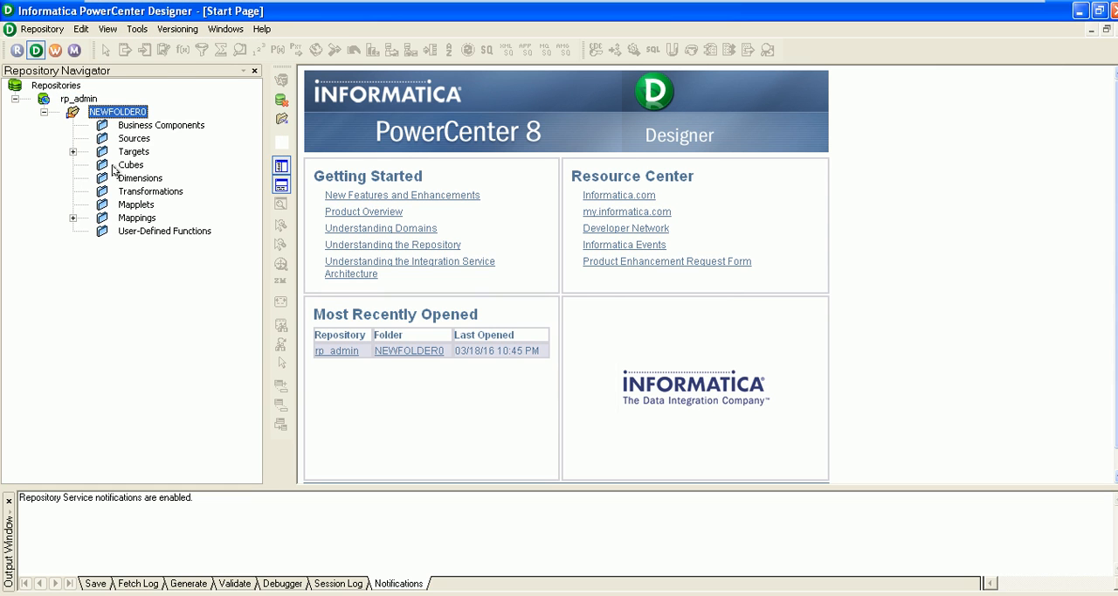
click(134, 140)
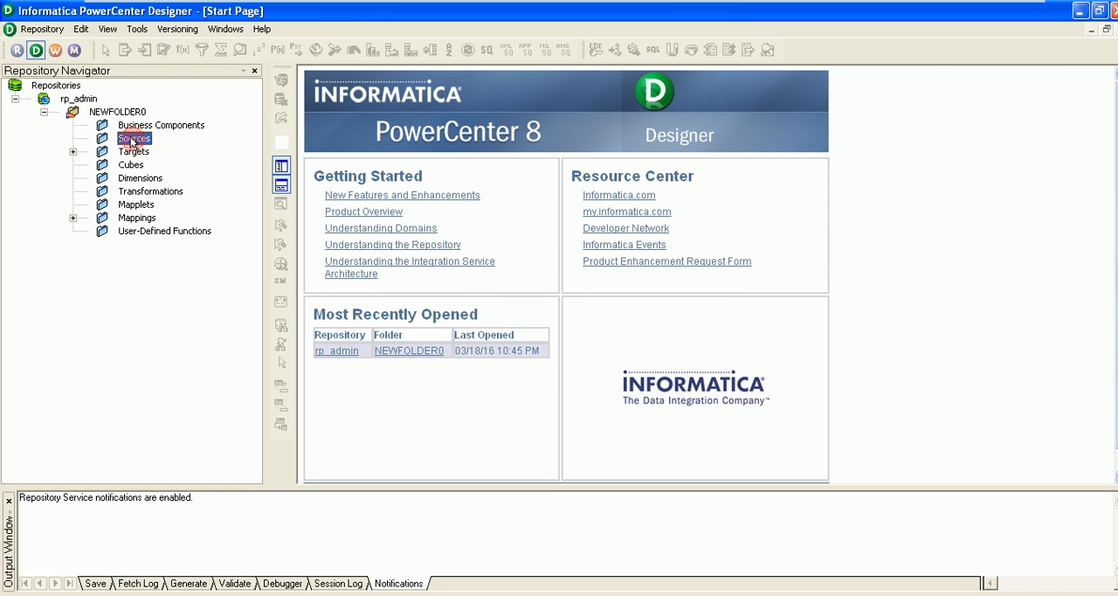
click(73, 151)
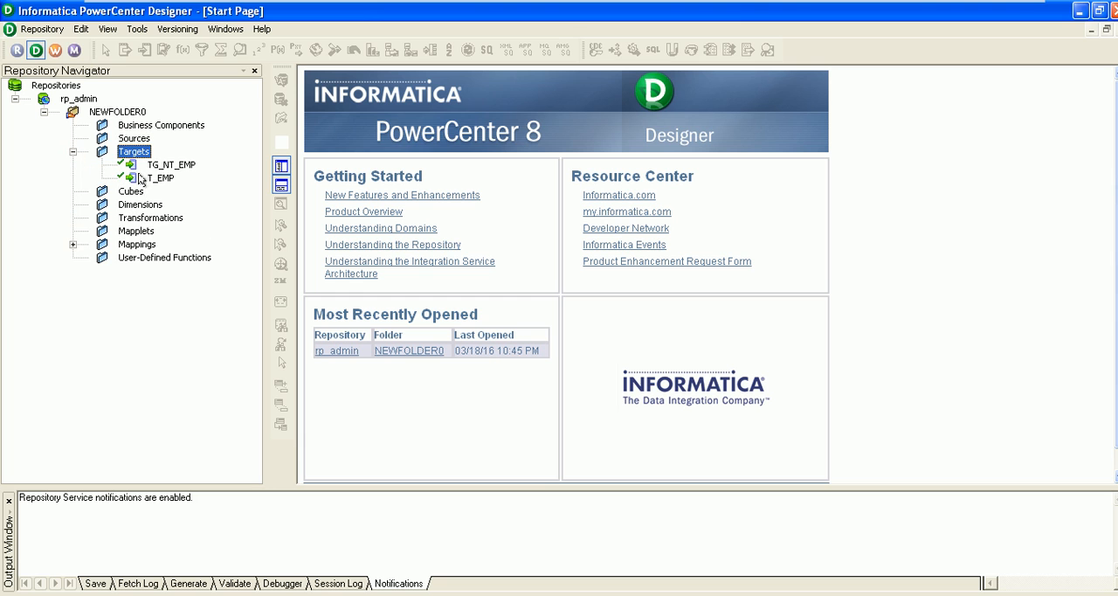
click(73, 152)
click(132, 139)
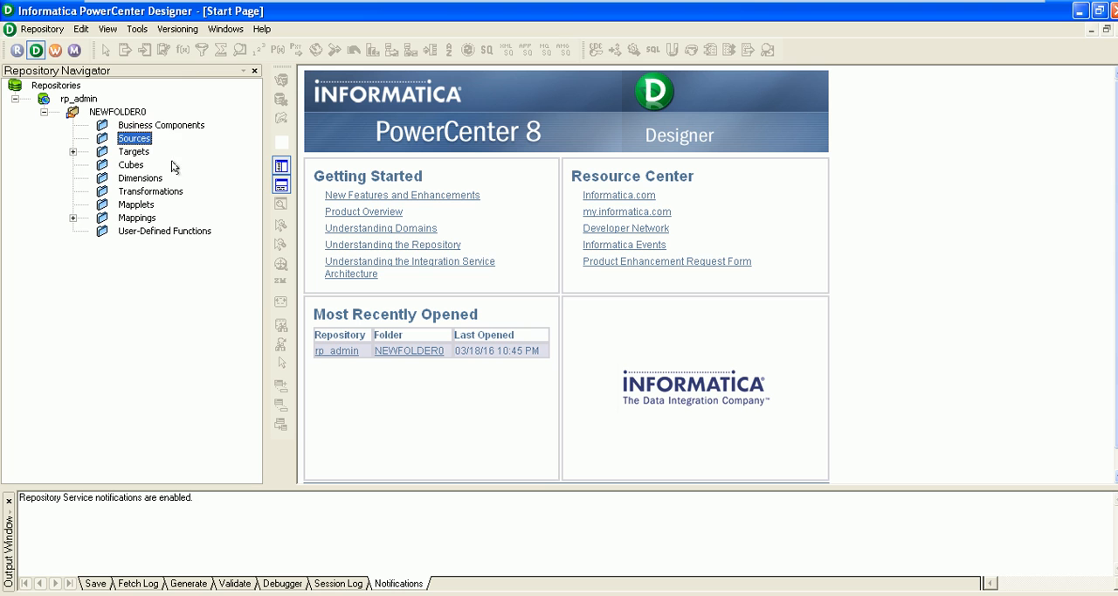
Open the Source Analyzer and start importing a source definition from a database
click(137, 29)
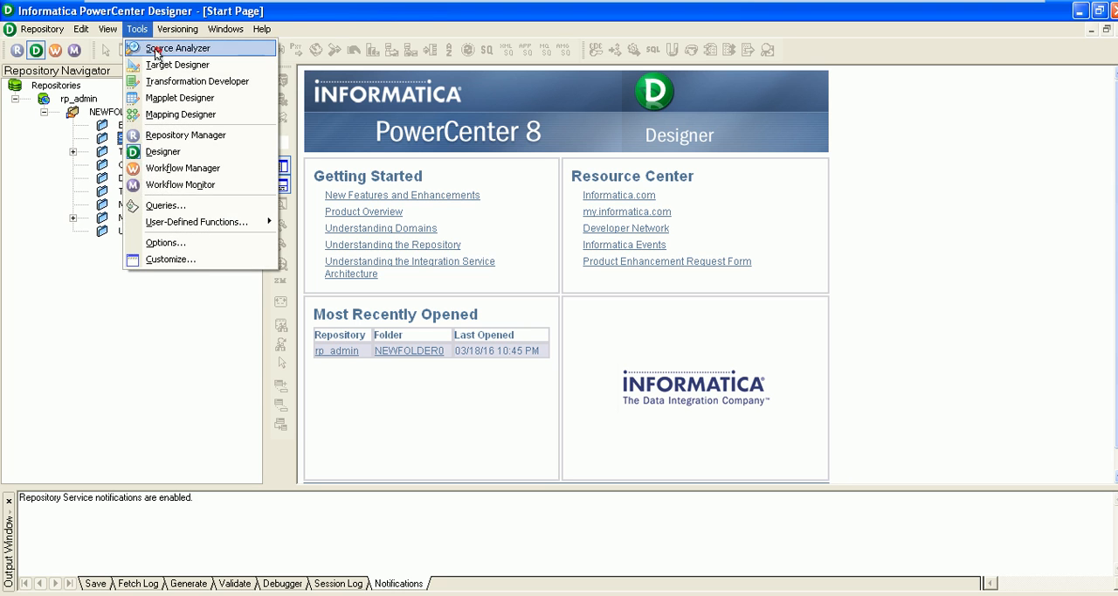
click(166, 48)
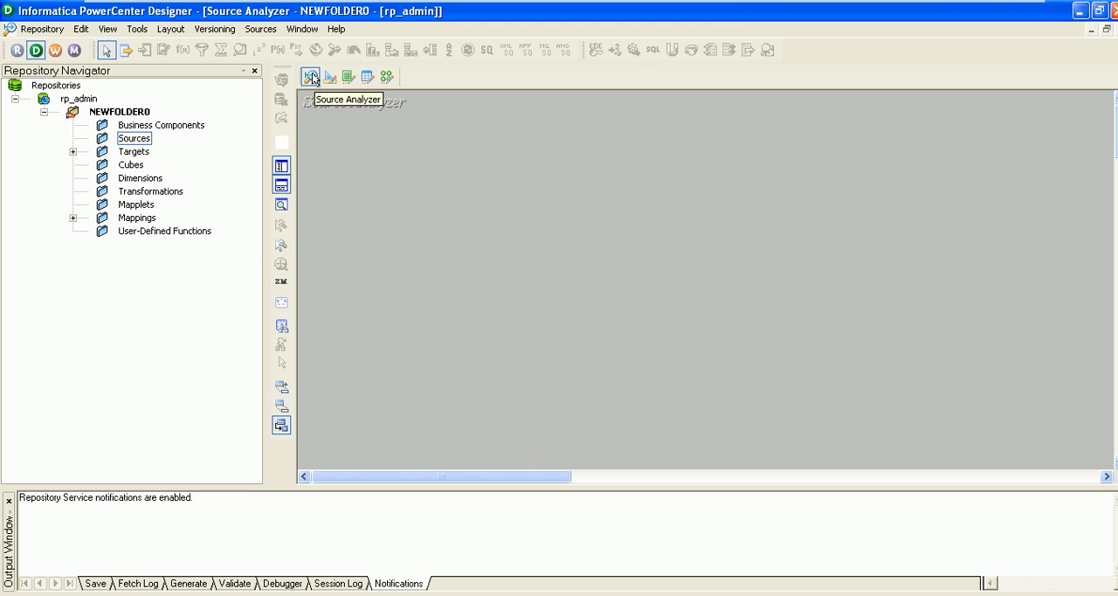
click(260, 31)
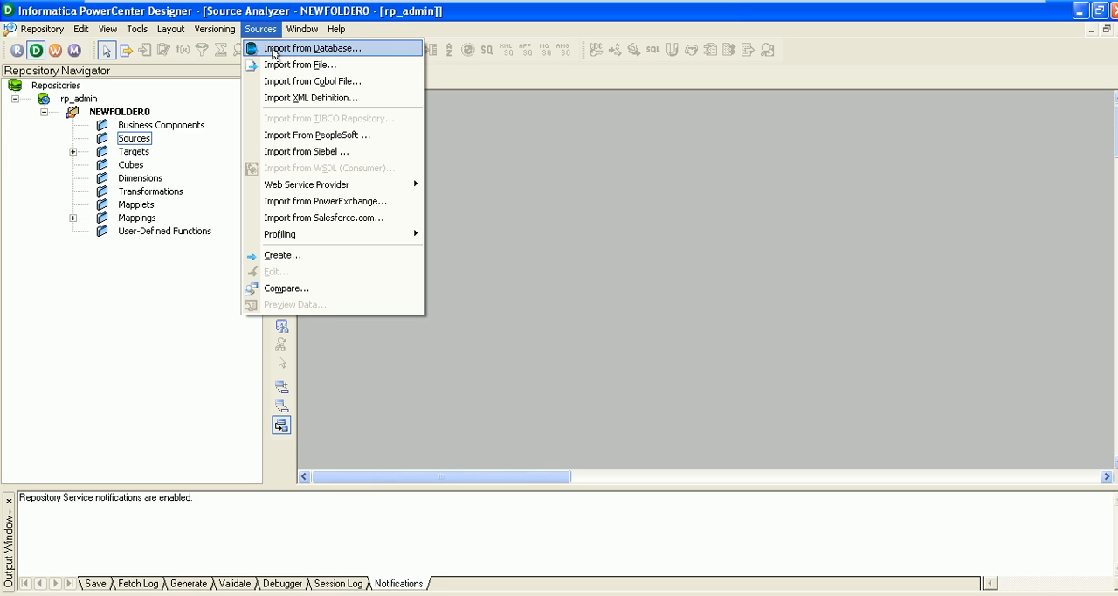
click(272, 50)
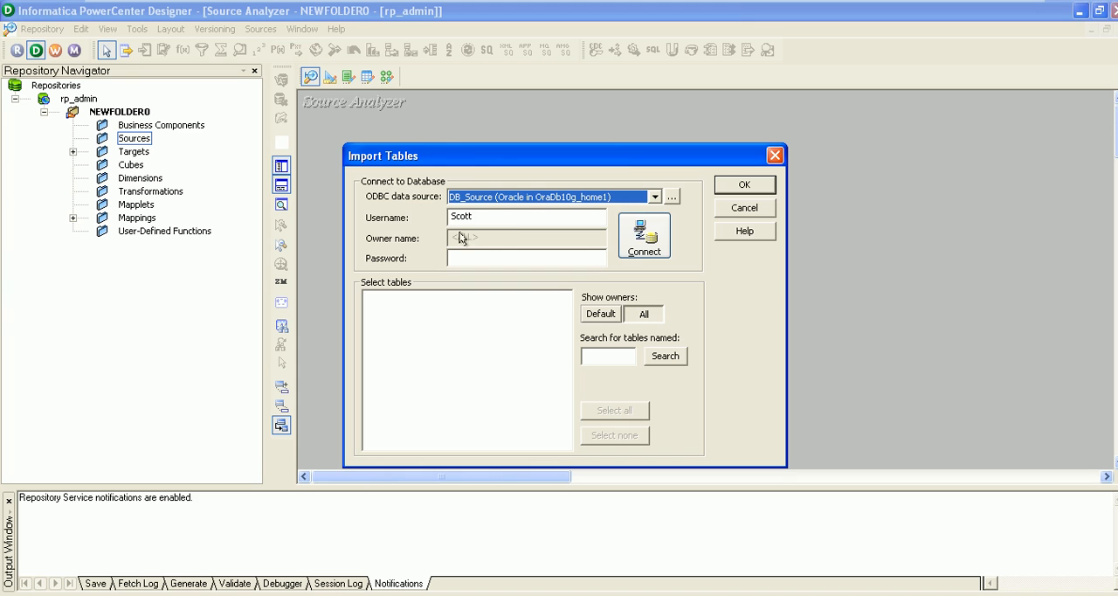
Choose the DB_Source ODBC data source, enter the account password and connect to the database
click(654, 198)
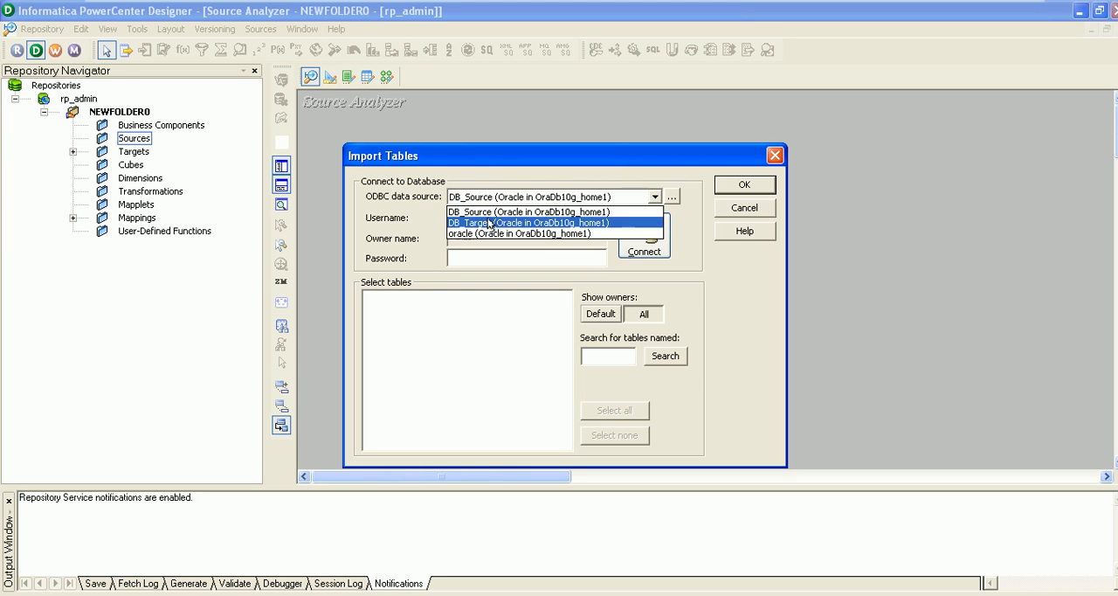
click(490, 212)
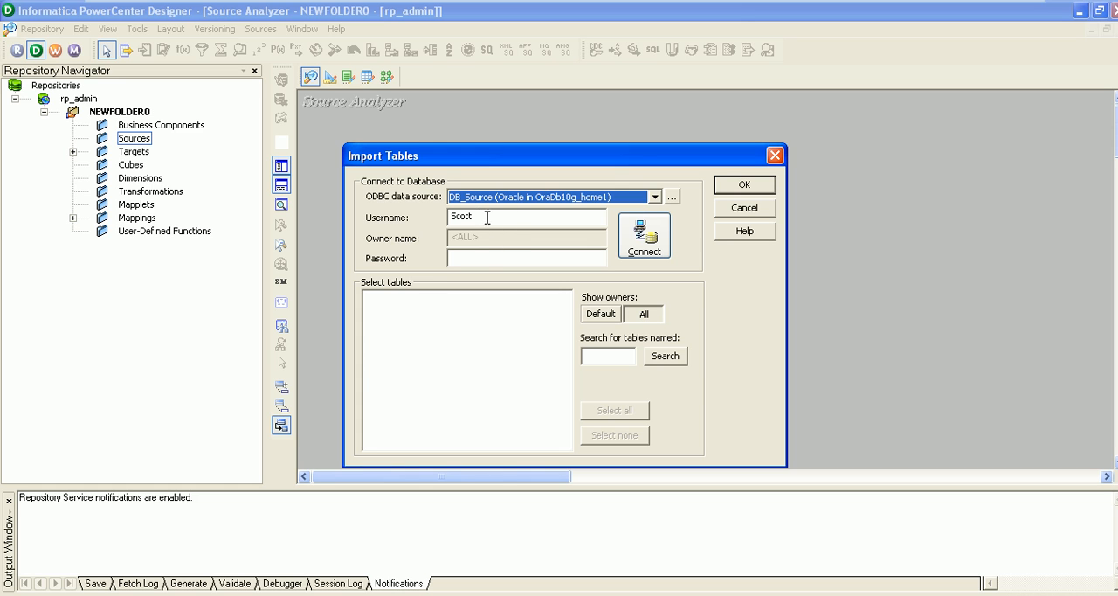
click(475, 257)
text(ti)
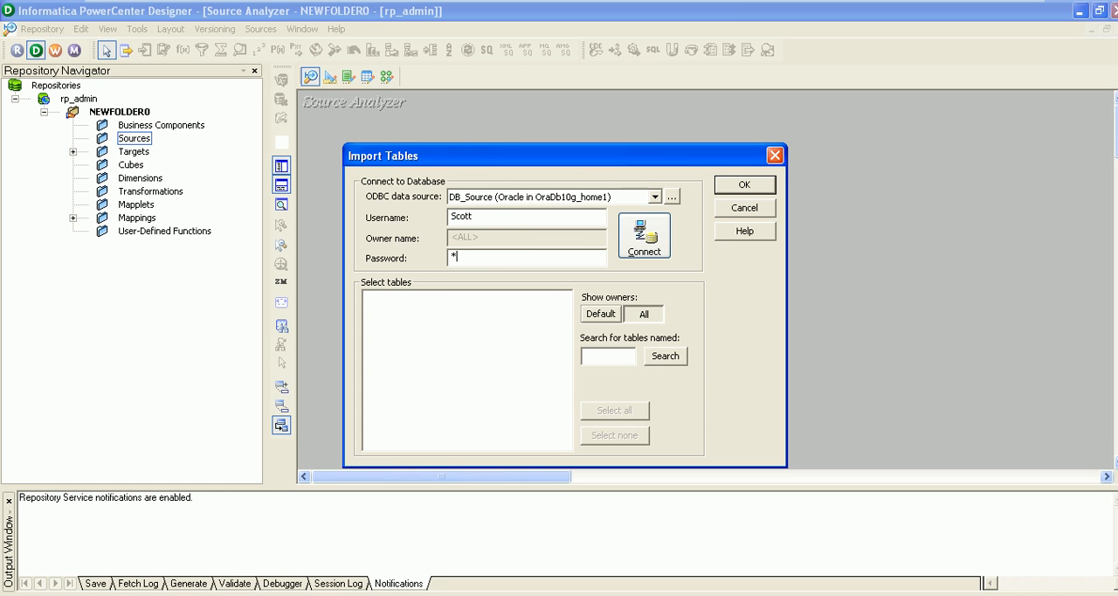
key(BackSpace)
key(BackSpace)
text(tiger)
click(653, 238)
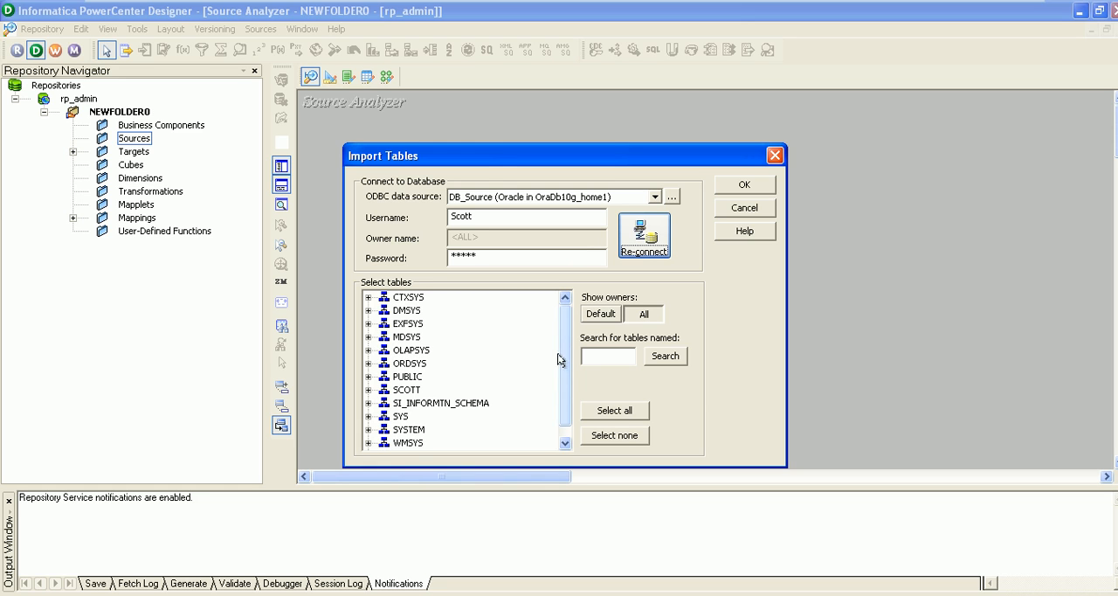
Import the SL_EMP table from the SCOTT schema as a source definition
scroll(557, 341, down, 1)
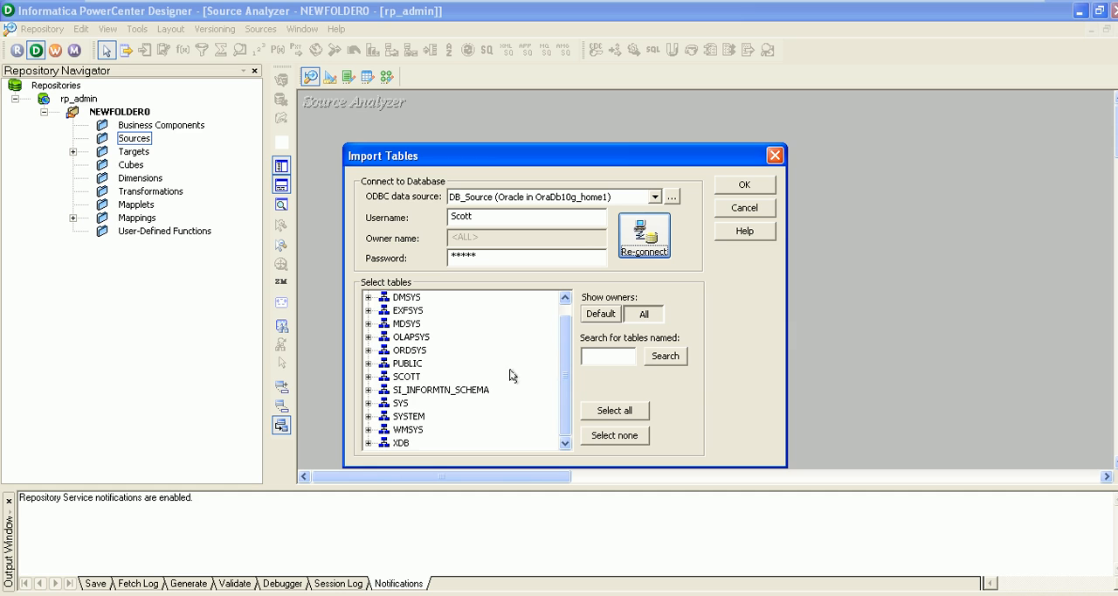
click(367, 377)
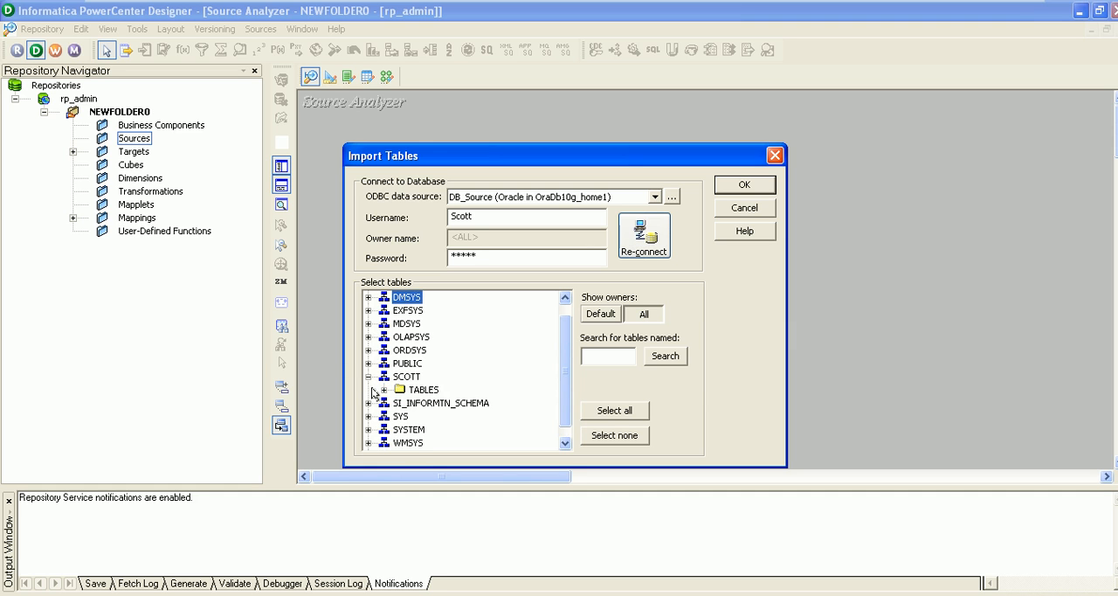
click(383, 389)
drag(559, 359, 564, 372)
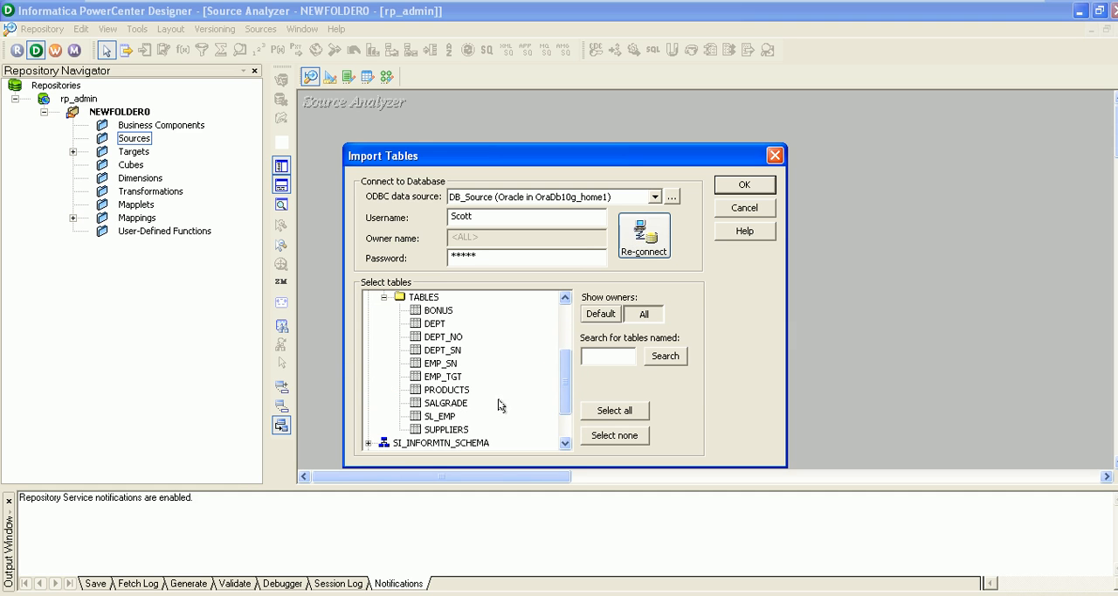
click(442, 417)
click(758, 185)
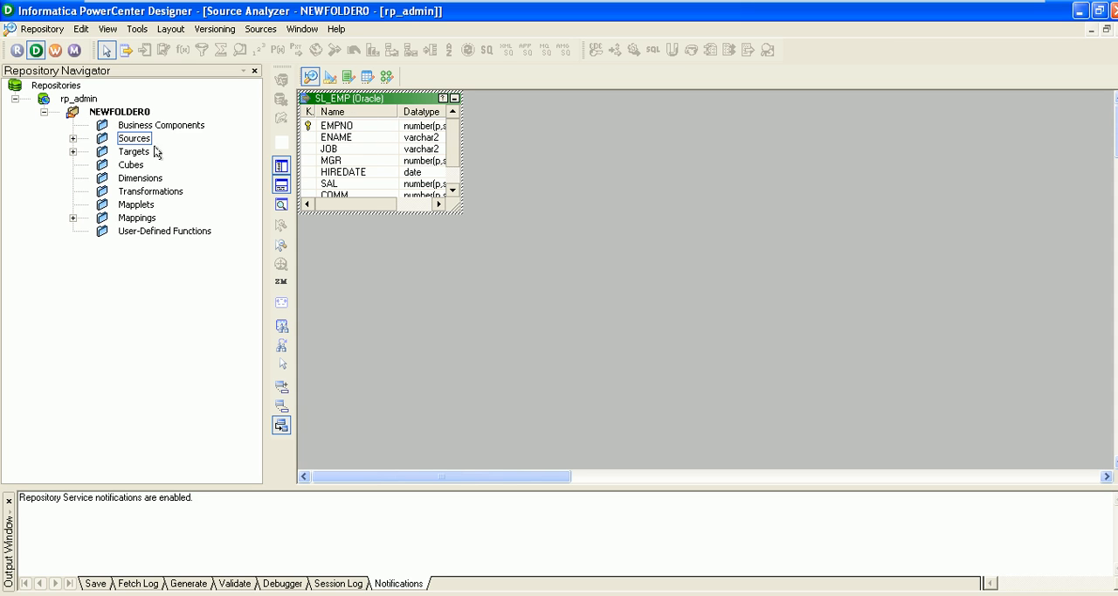
Check the Sources folder for the imported DB_Source group, and collapse the folder again
click(73, 143)
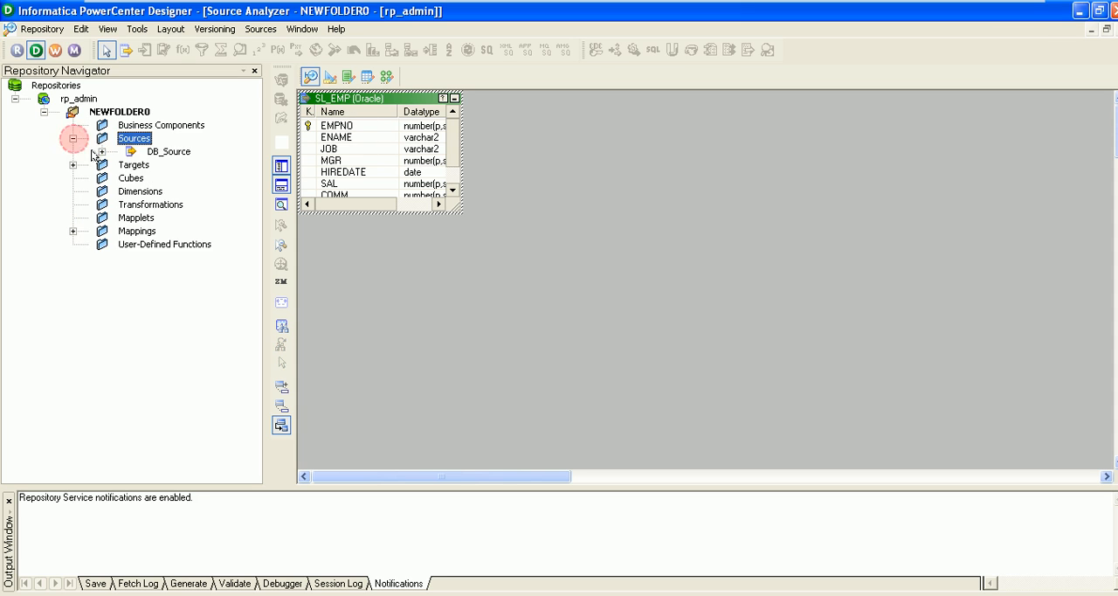
click(164, 153)
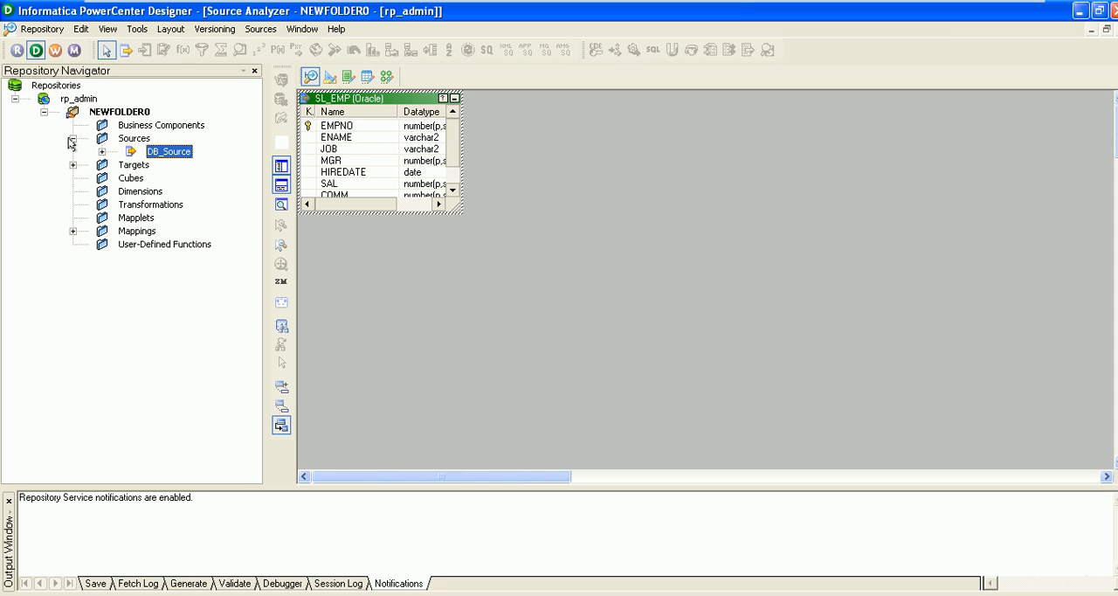
click(73, 138)
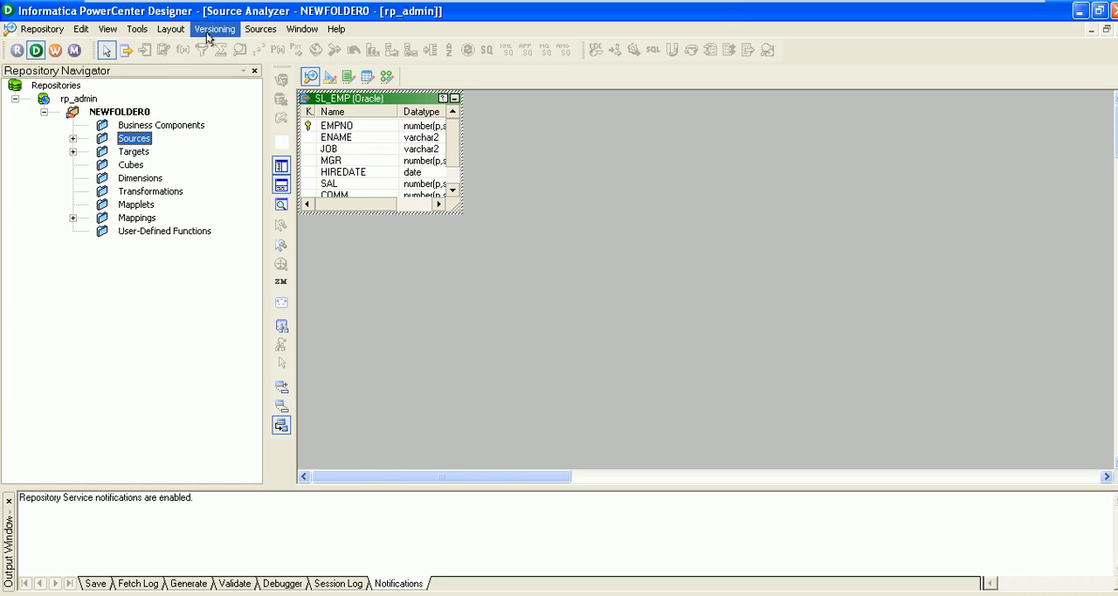
Open the Target Designer and clear the TG_NT_EMP table from the workspace
click(137, 31)
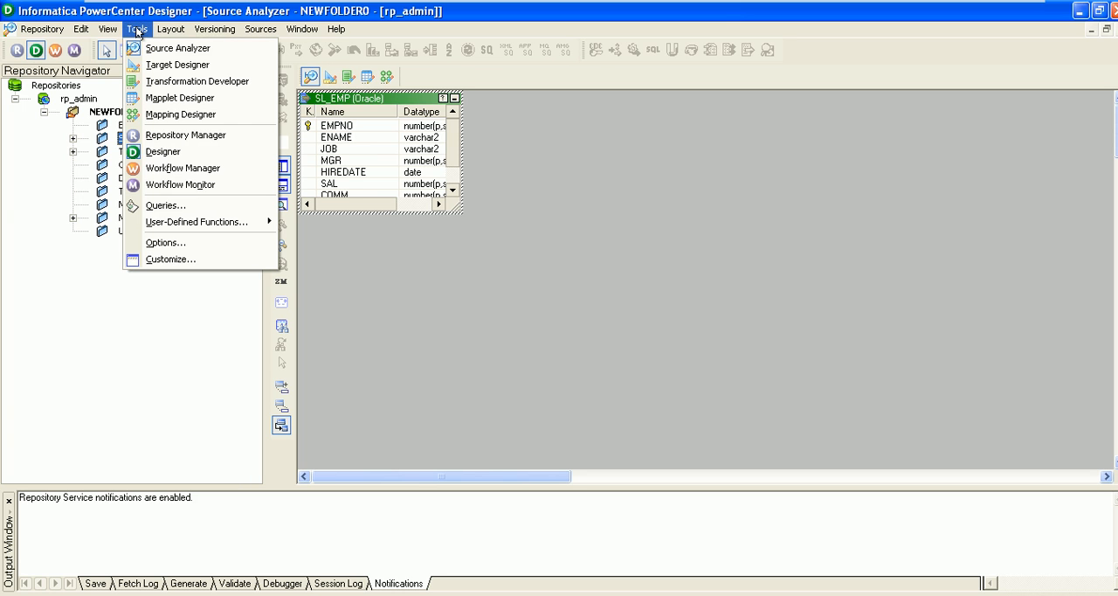
click(192, 66)
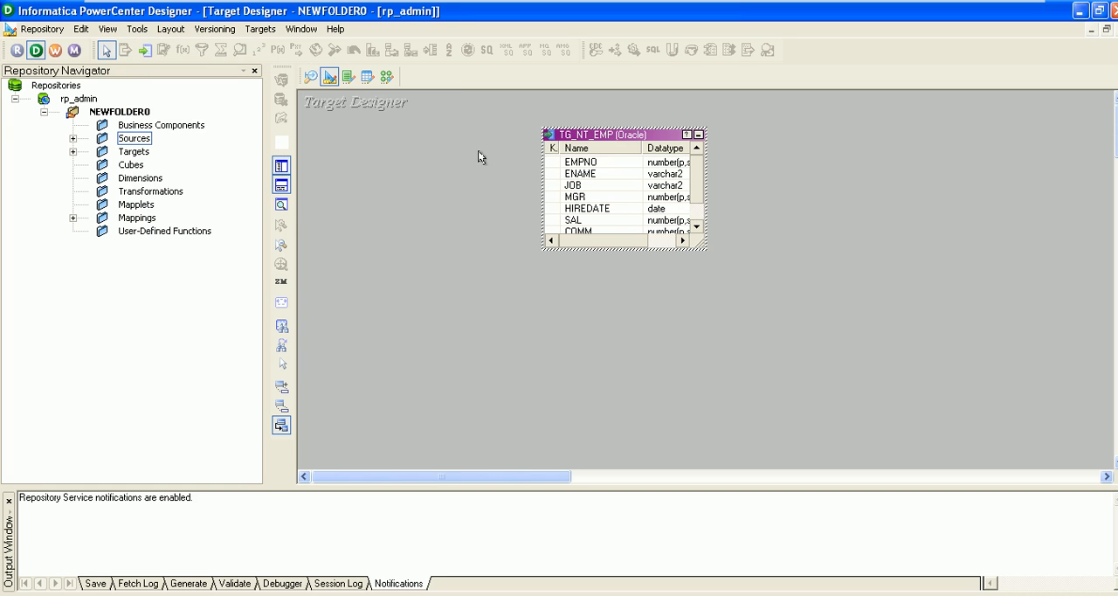
drag(627, 136, 414, 120)
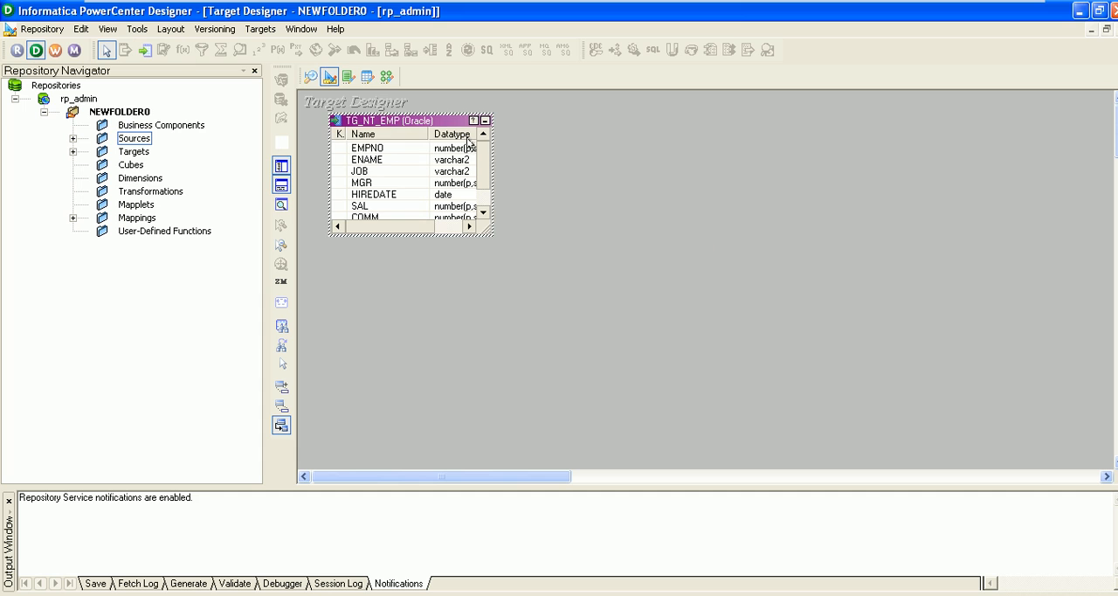
right_click(390, 120)
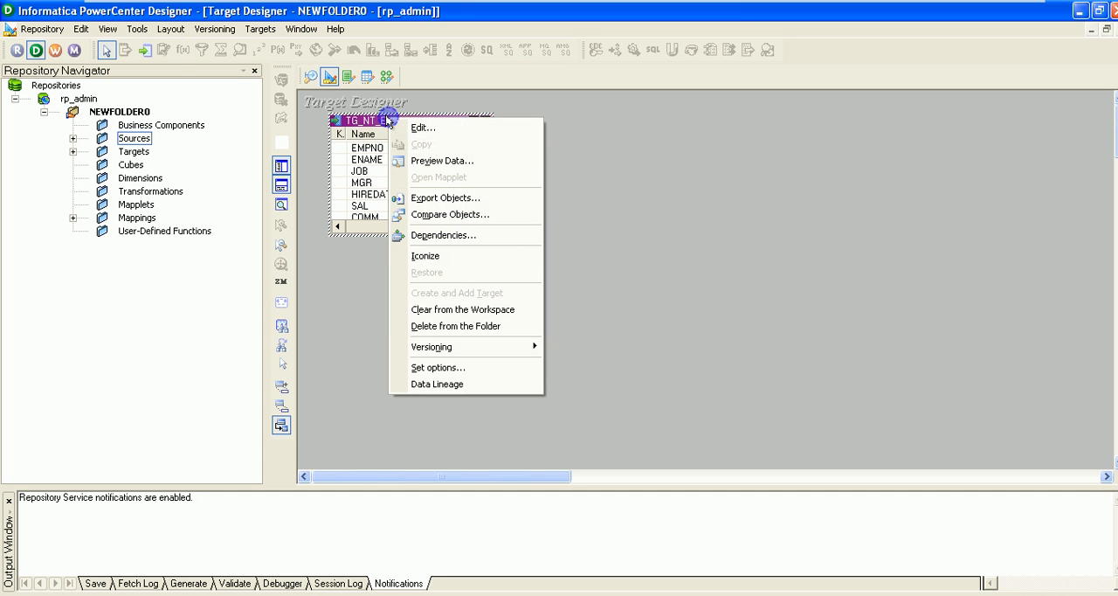
click(462, 310)
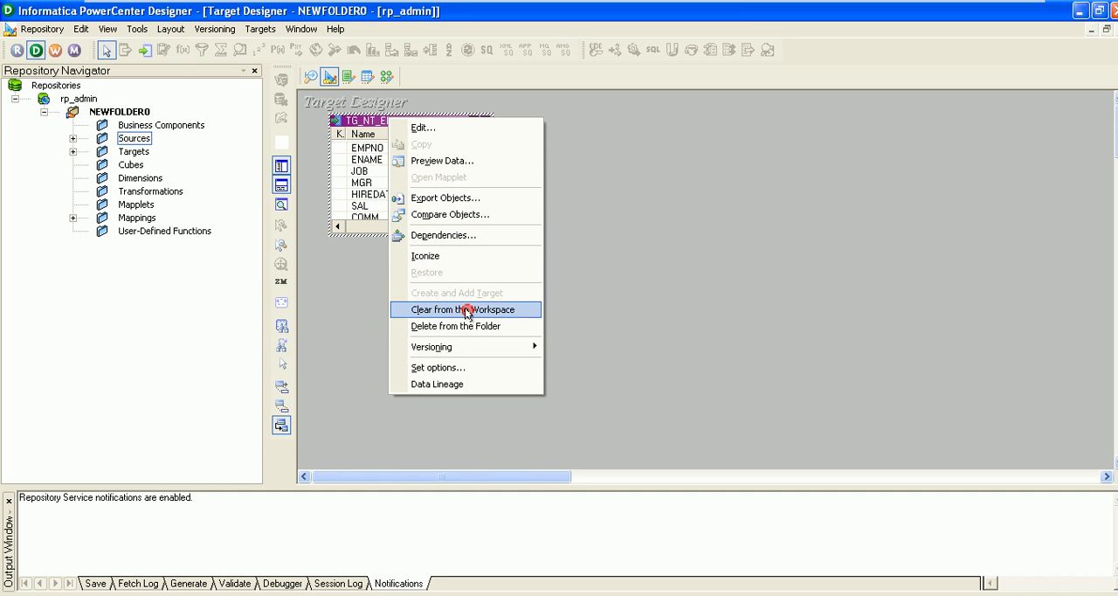
Add the SL_EMP source from DB_Source to the Target Designer workspace as a target definition
click(73, 138)
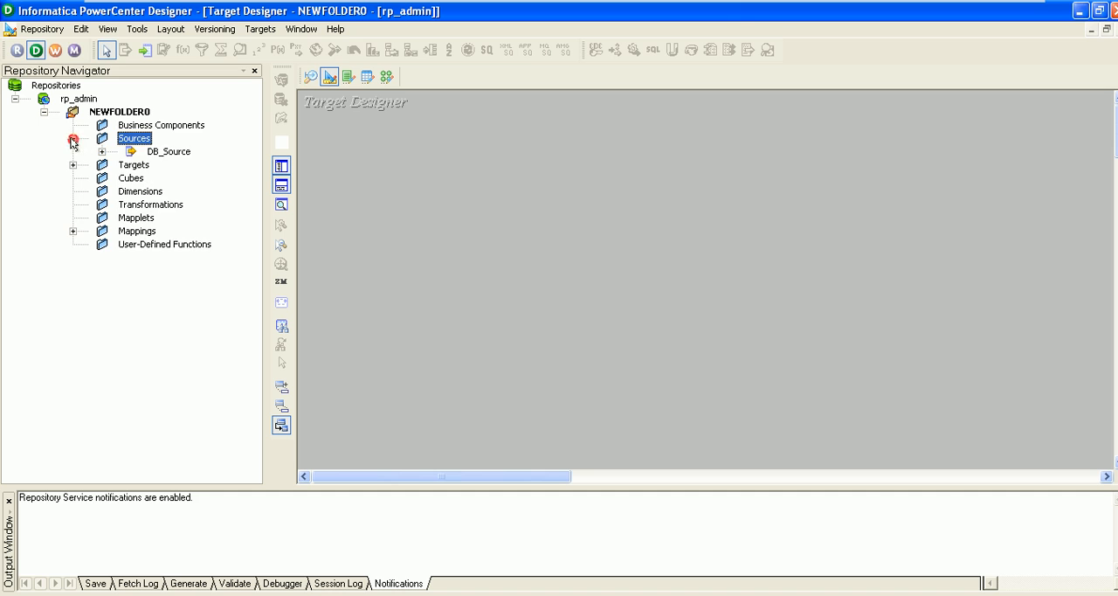
click(152, 153)
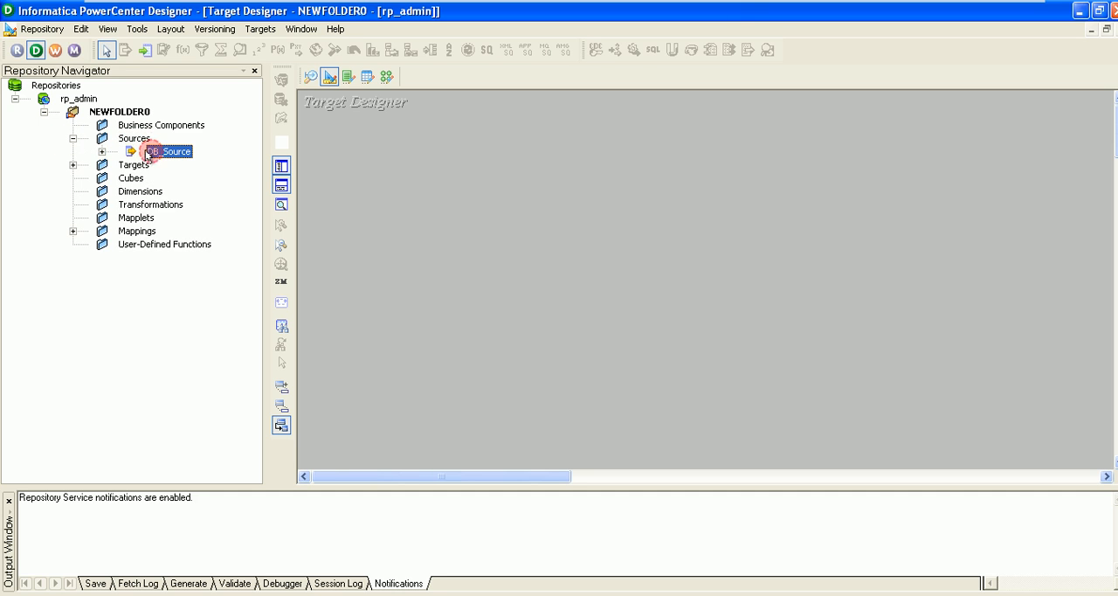
click(101, 152)
drag(161, 165, 432, 130)
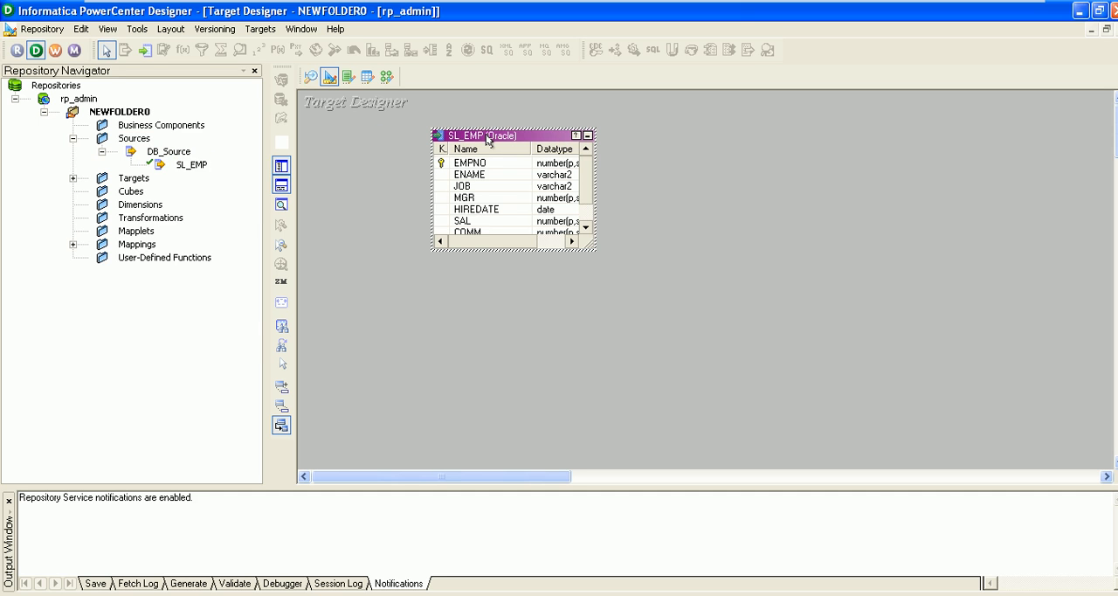
Rename the SL_EMP target table as TG_SL_EMP
right_click(487, 139)
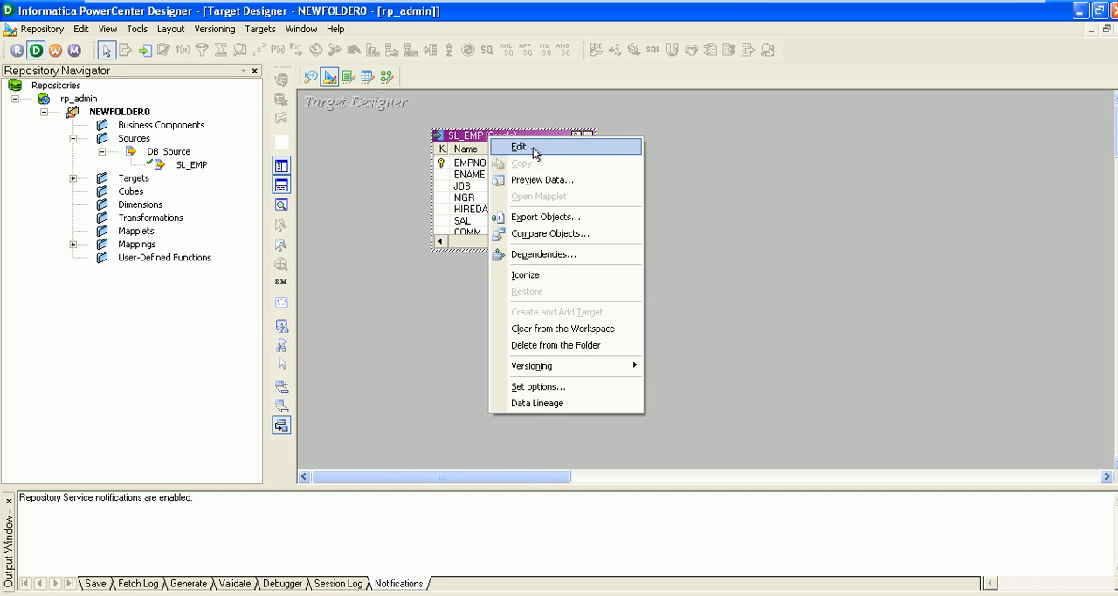
click(517, 147)
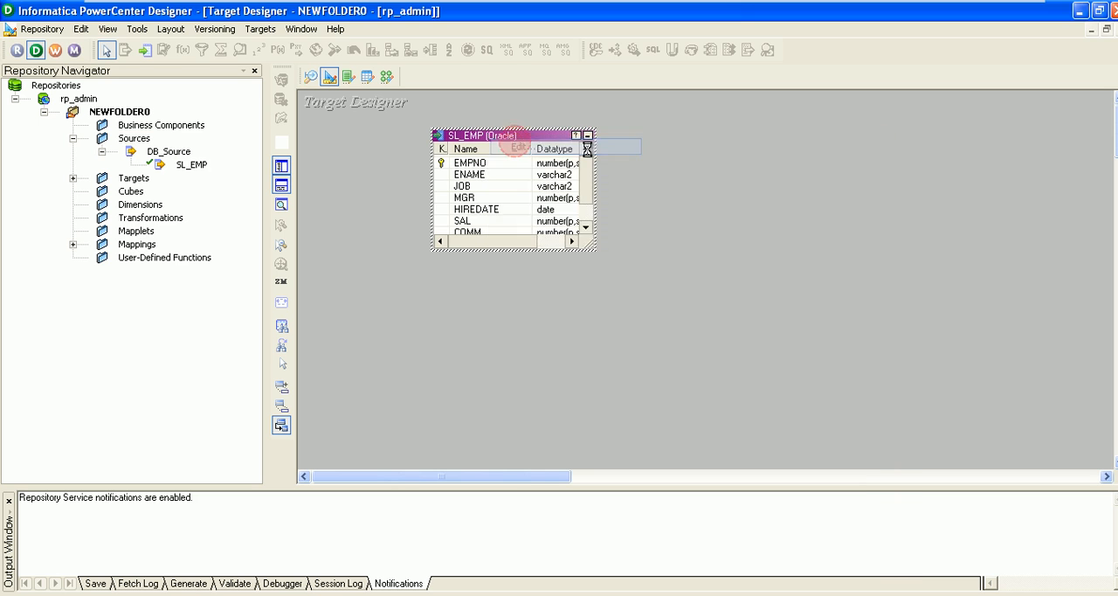
click(855, 191)
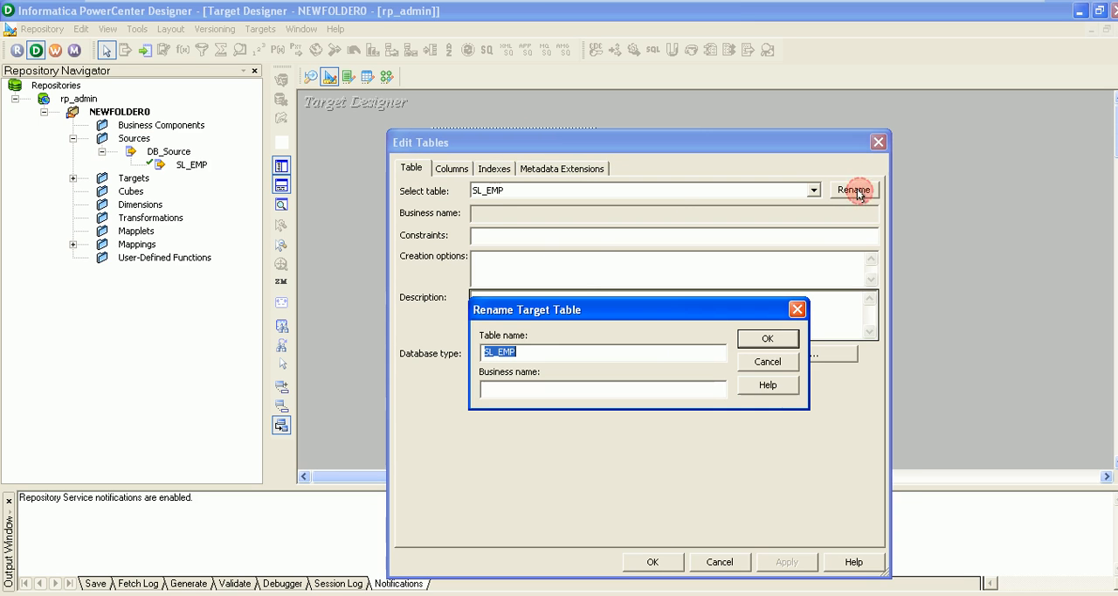
click(548, 349)
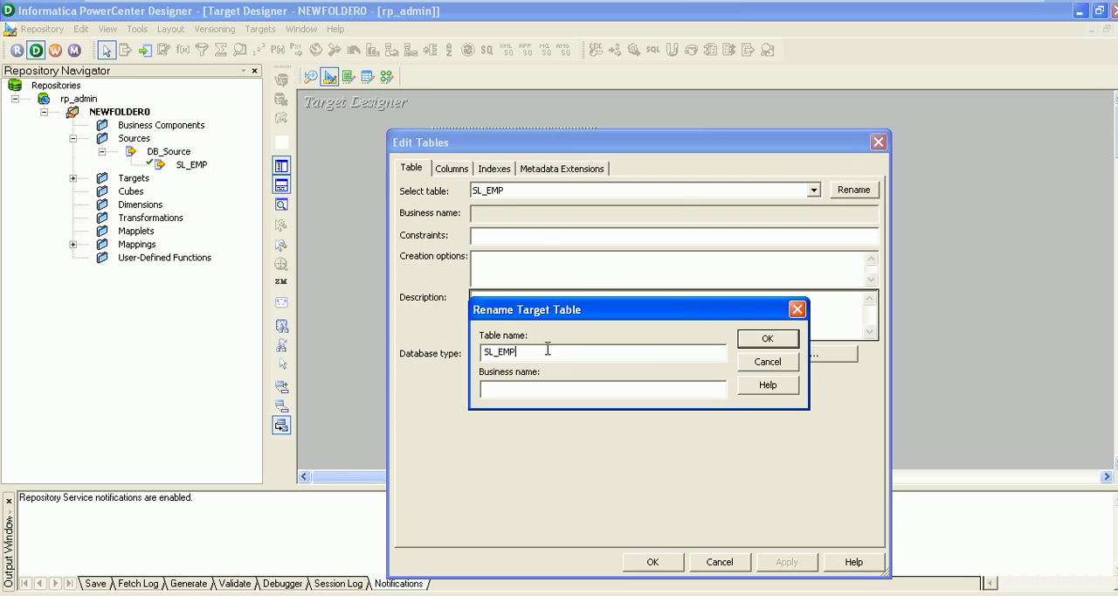
text(TF)
key(BackSpace)
key(BackSpace)
text(TG_)
click(762, 338)
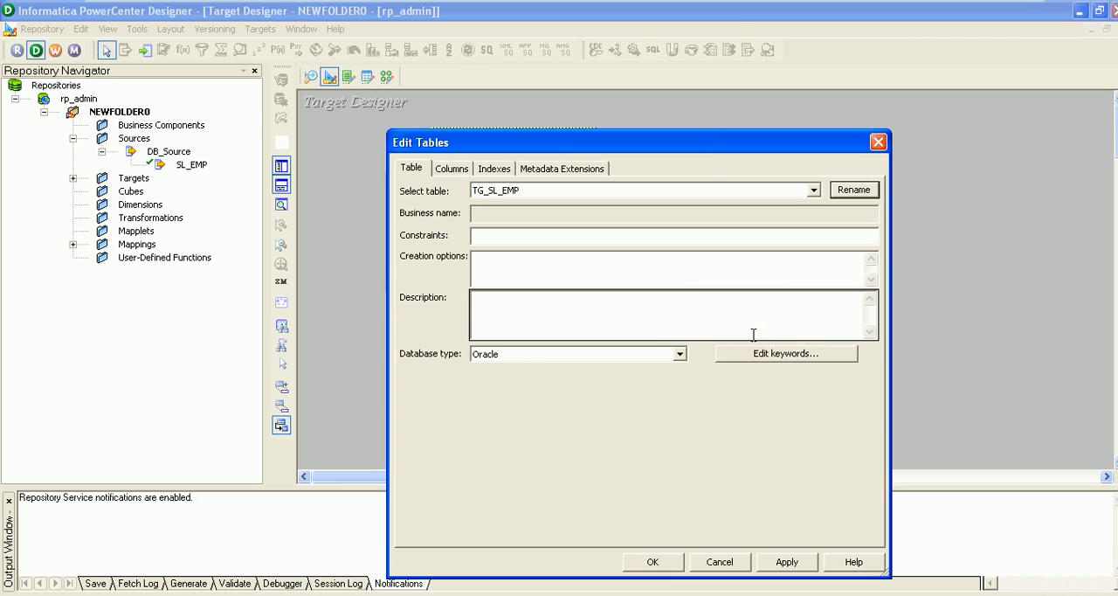
click(654, 562)
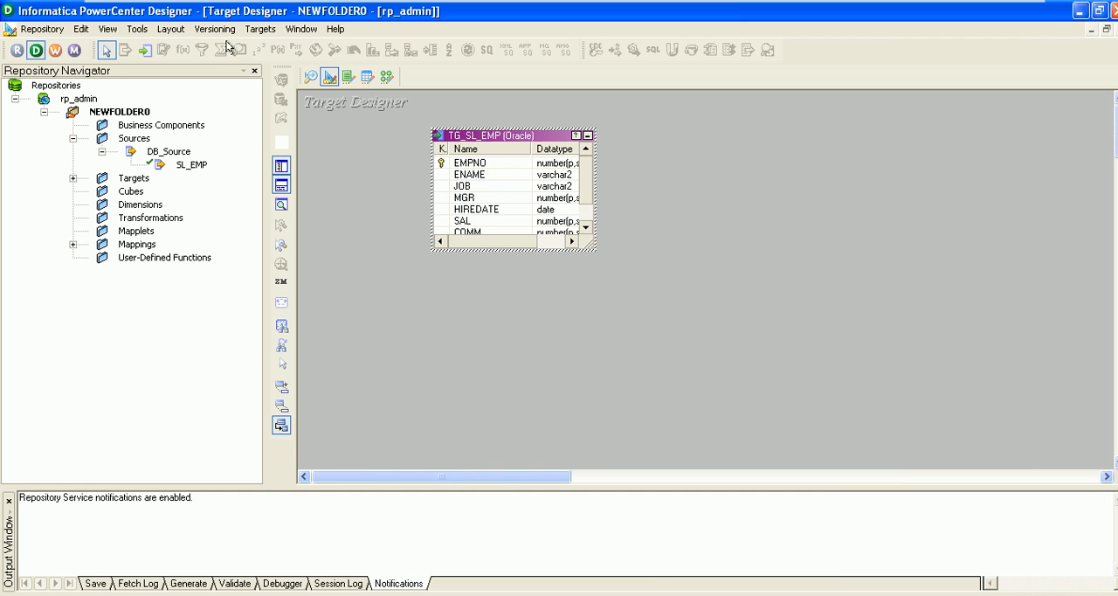
Open the target SQL generation dialog and connect to the DB_Target ODBC data source with the database username and account password
click(262, 29)
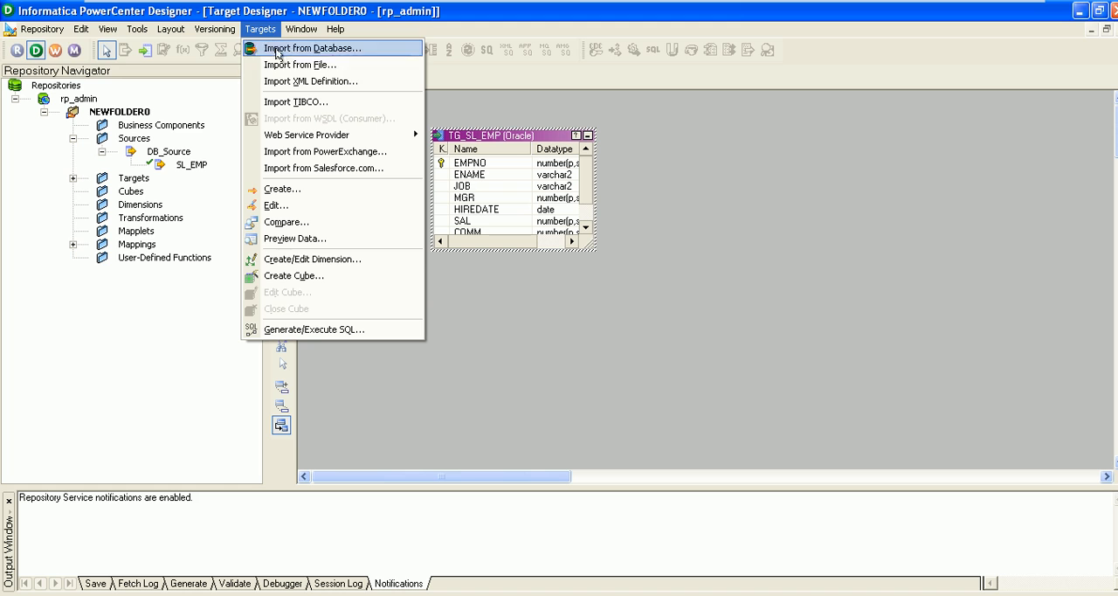
click(295, 330)
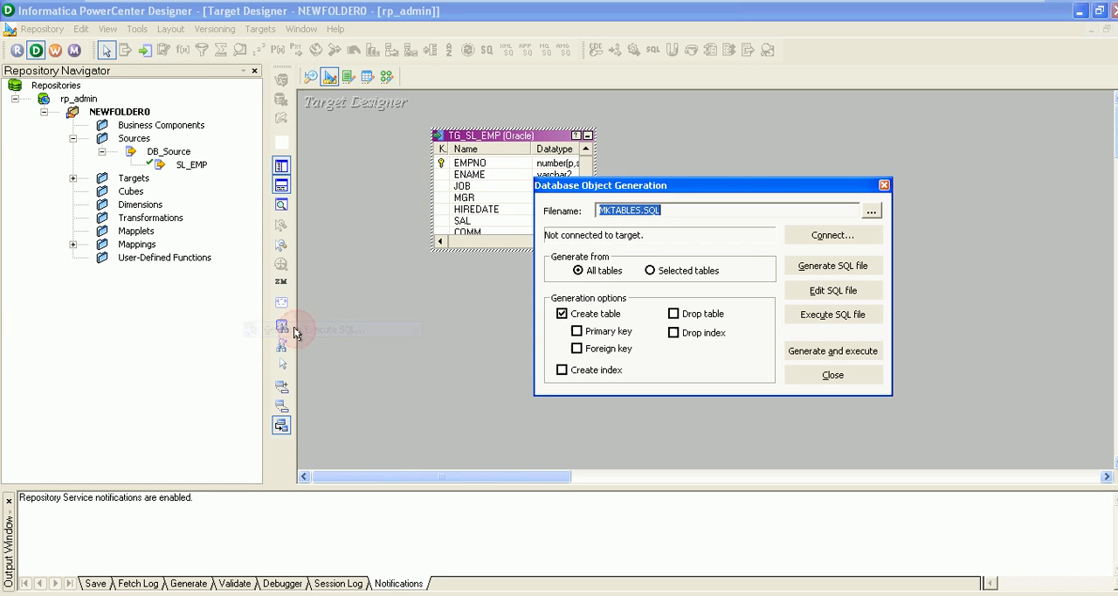
click(811, 237)
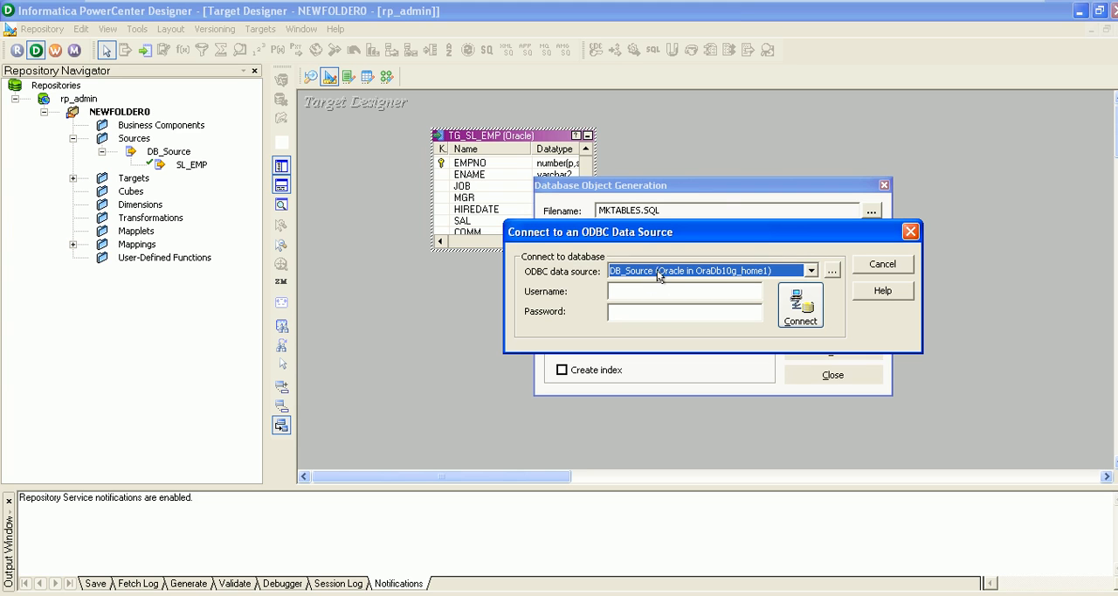
click(811, 271)
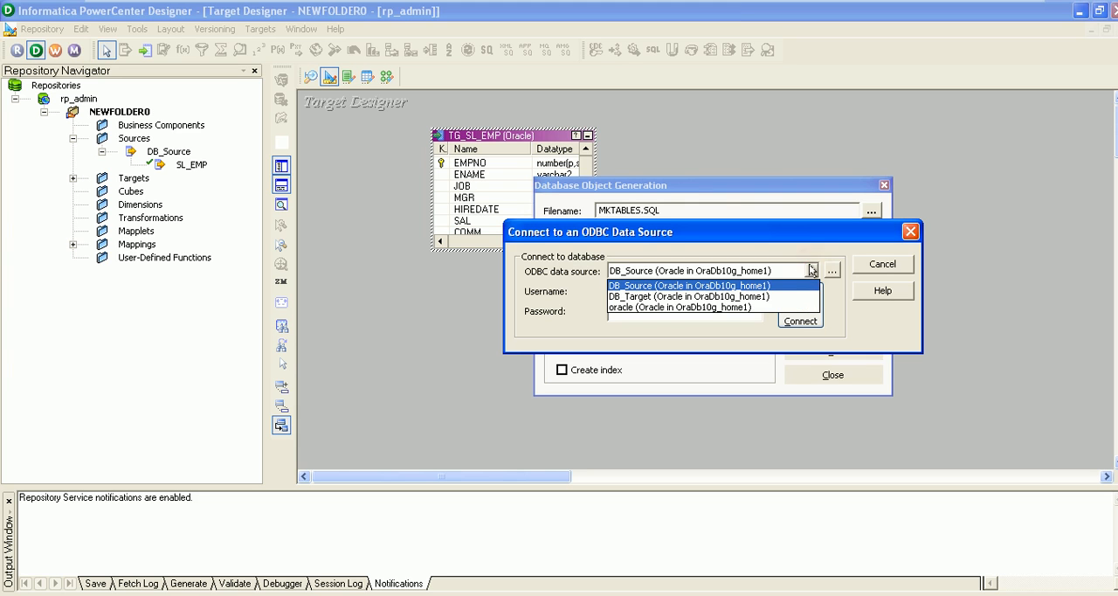
click(739, 296)
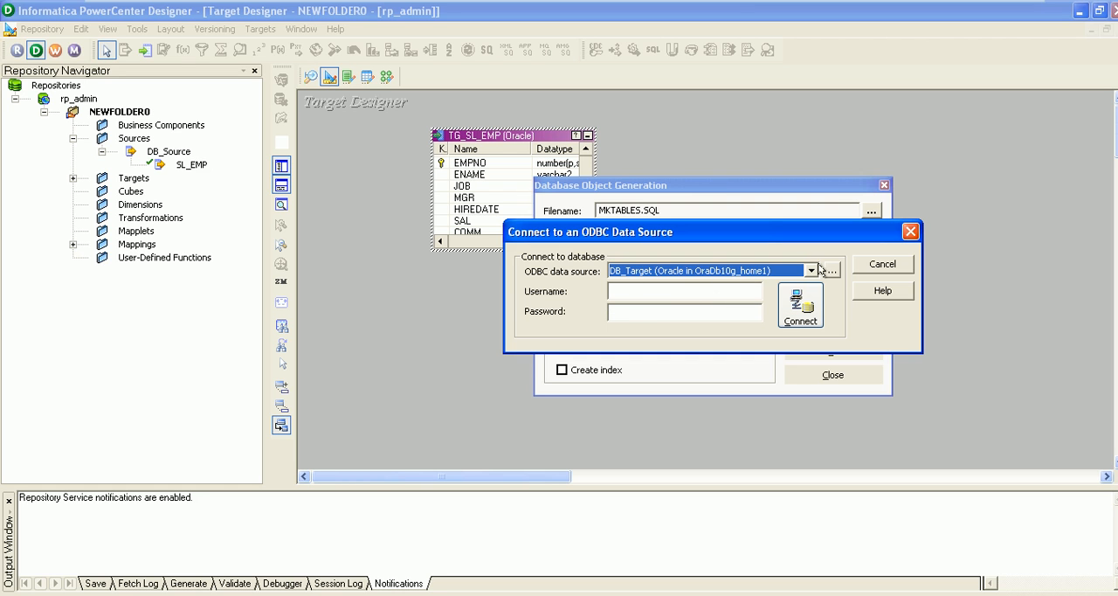
click(664, 290)
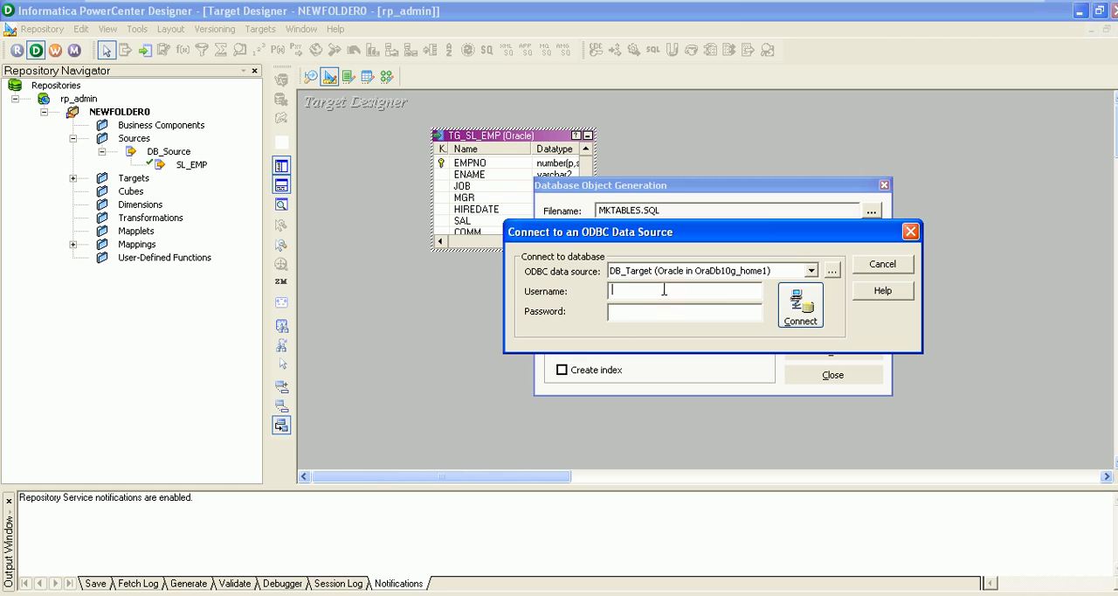
text(target)
click(628, 314)
click(798, 310)
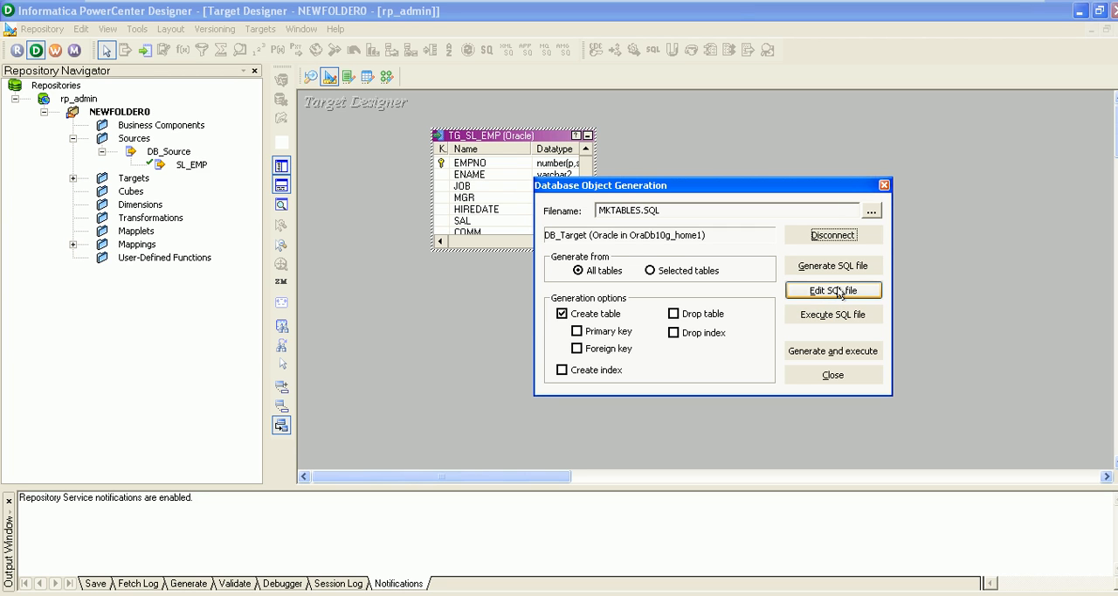
Review the CREATE TABLE statement in the MKTABLES.SQL file, and close the file and the generation dialog
click(834, 290)
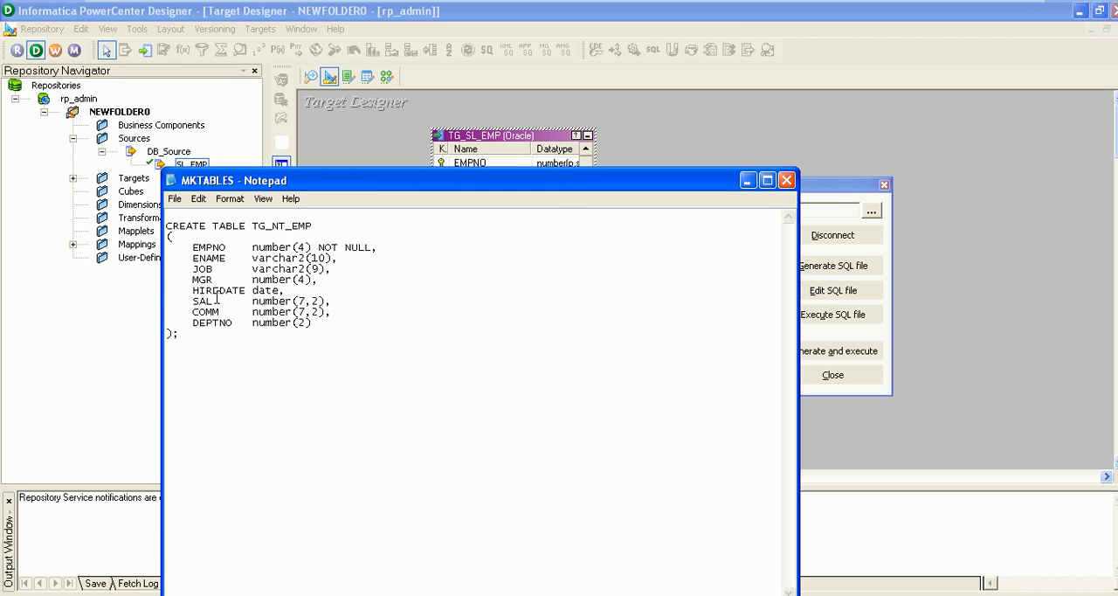
click(786, 182)
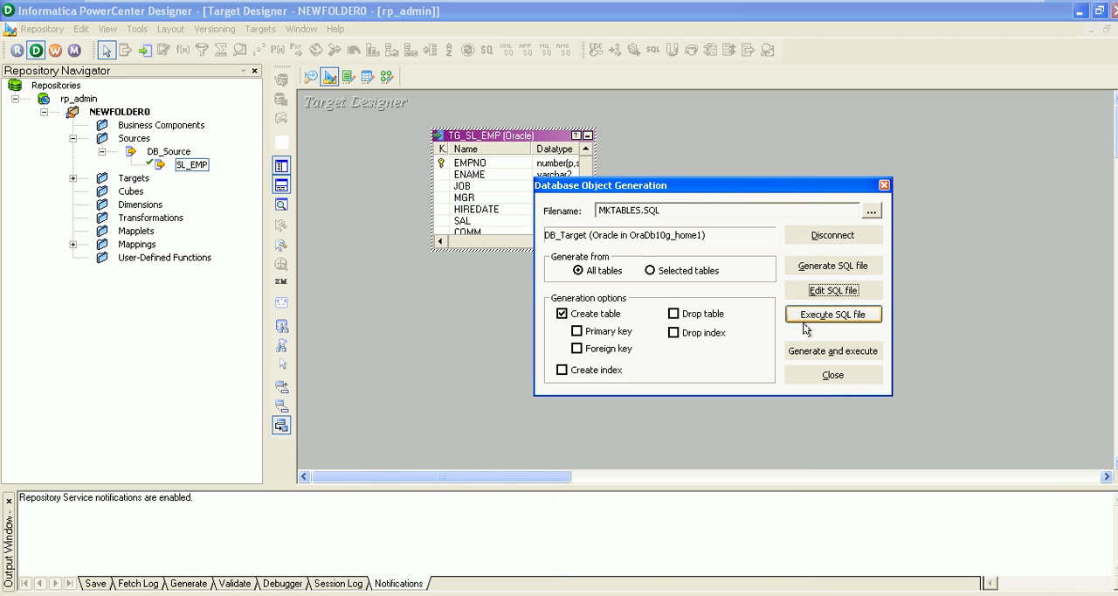
click(821, 381)
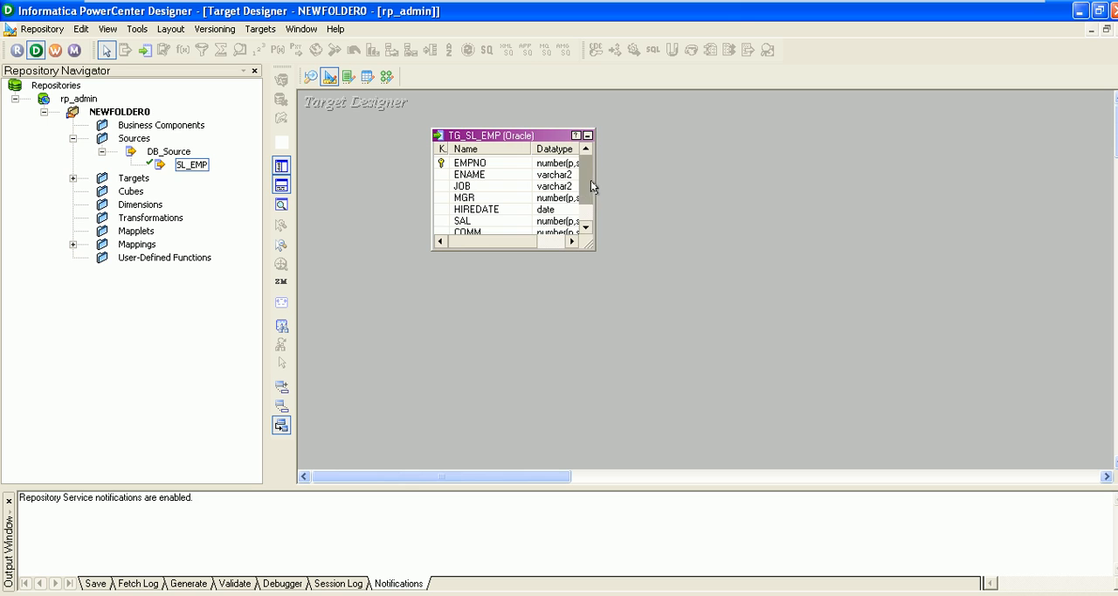
Widen the TG_SL_EMP table in the workspace to show the column lengths, and select its EMPNO column
drag(592, 177, 704, 169)
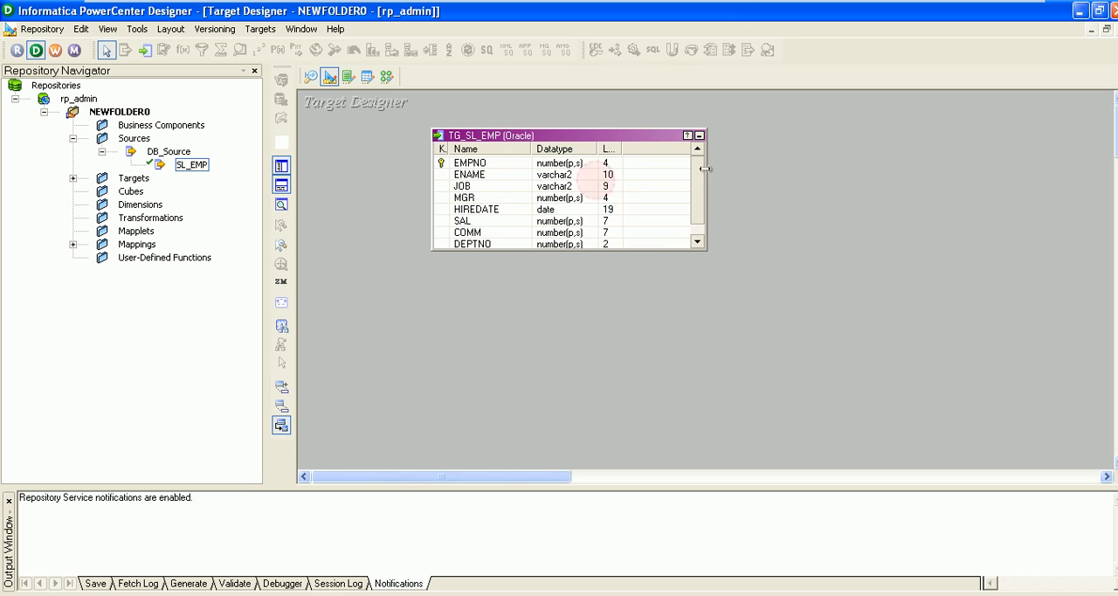
click(478, 166)
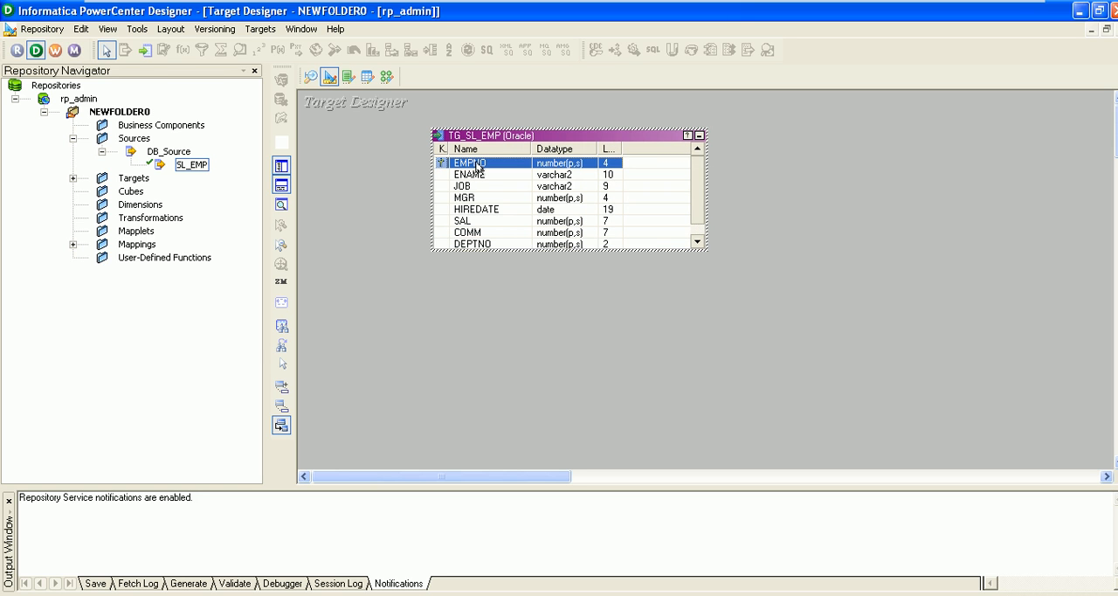
right_click(477, 164)
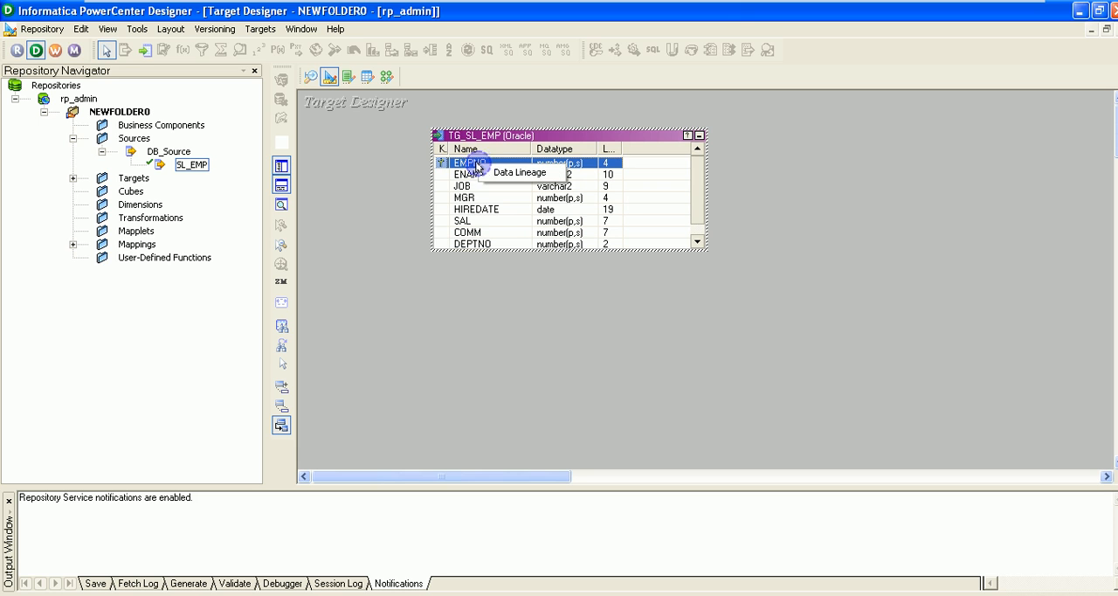
key(Escape)
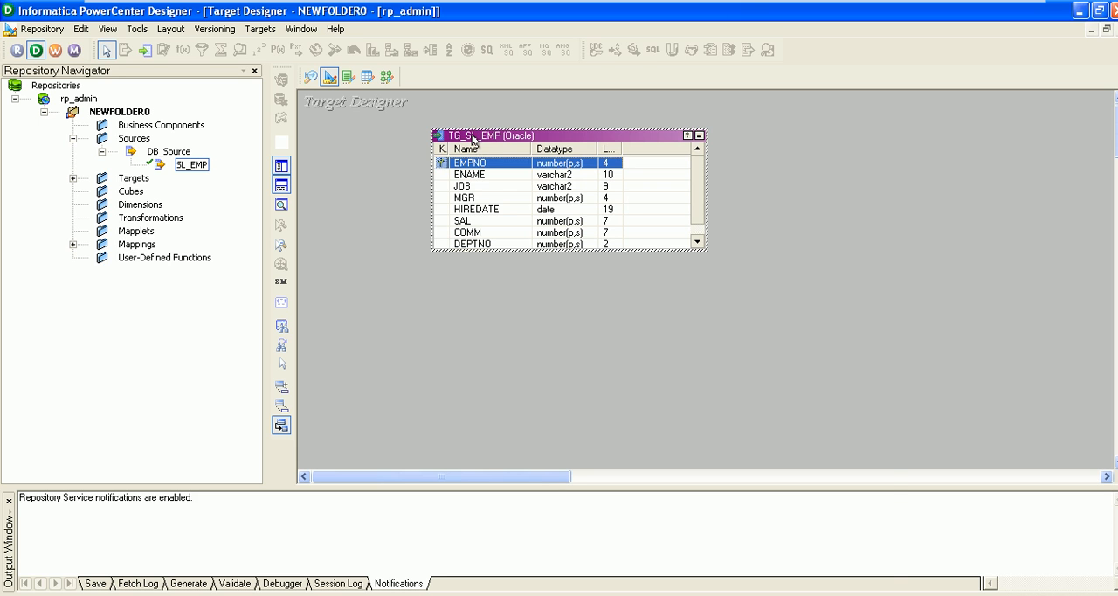
Edit the EMPNO column of TG_SL_EMP, setting its key type to NOT A KEY and clearing its Not Null option
double_click(472, 135)
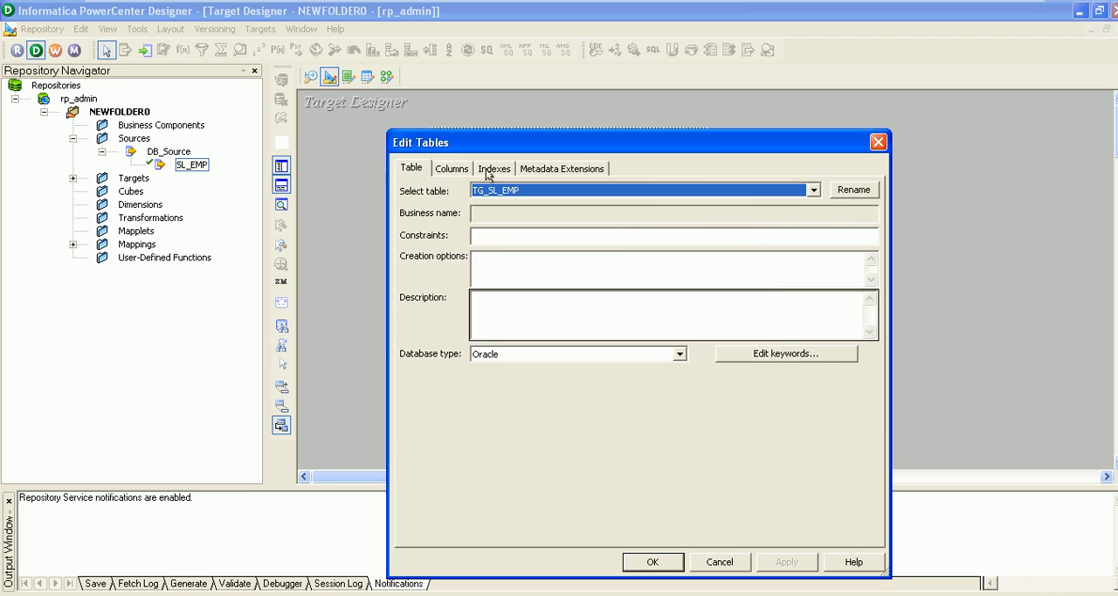
click(451, 170)
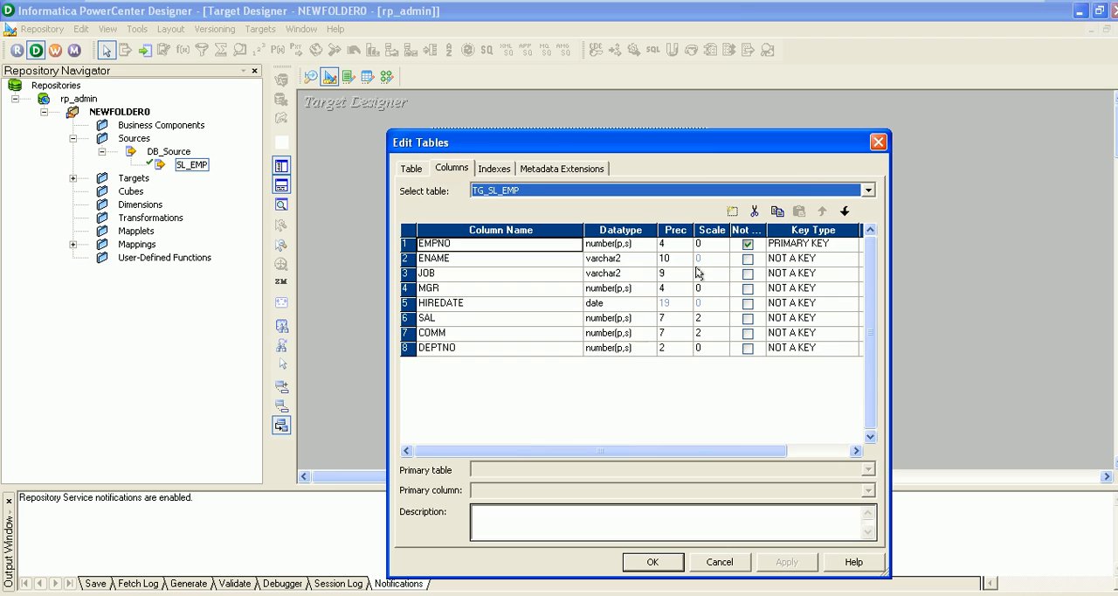
click(749, 242)
click(797, 245)
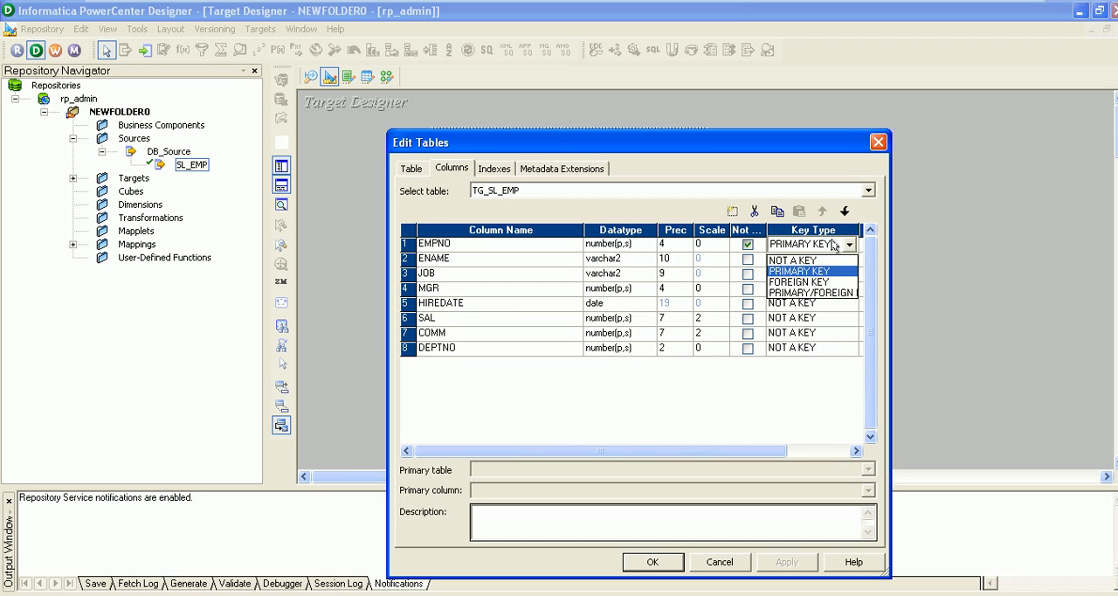
click(806, 260)
click(748, 245)
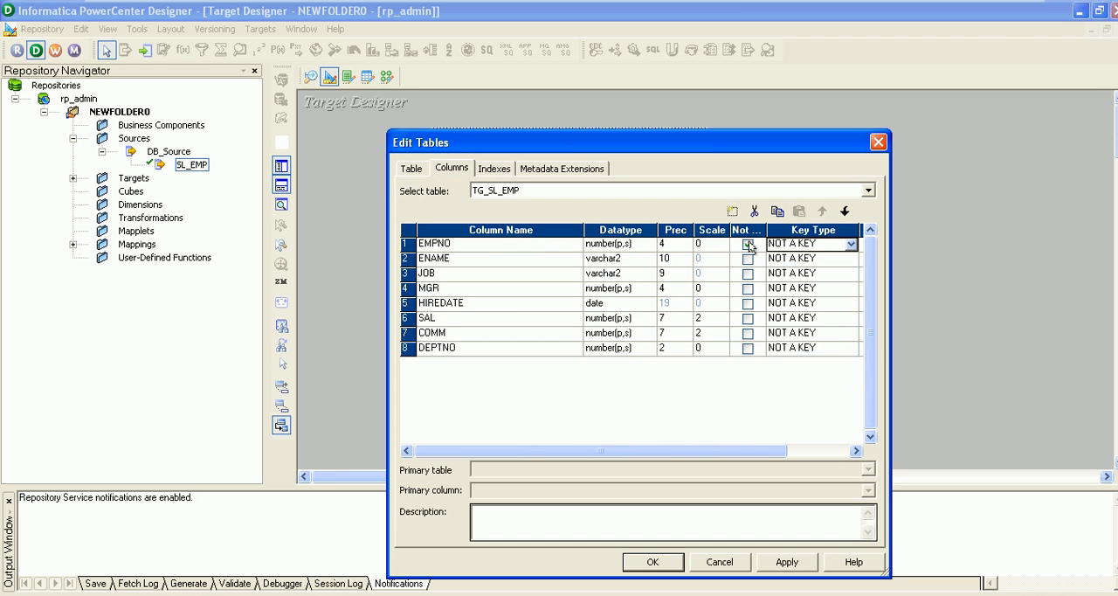
click(748, 244)
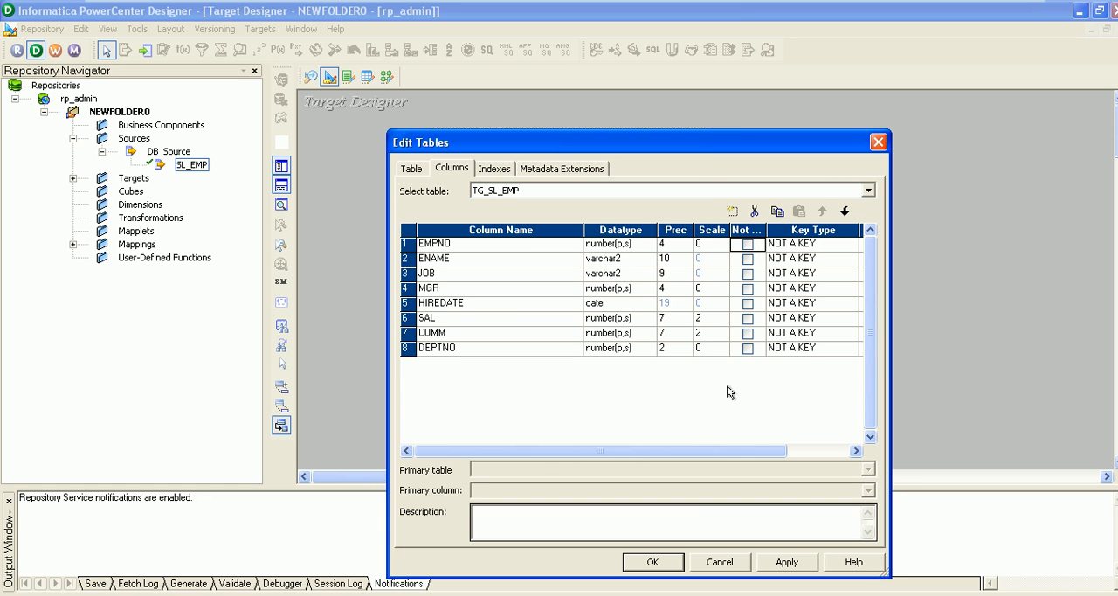
click(653, 561)
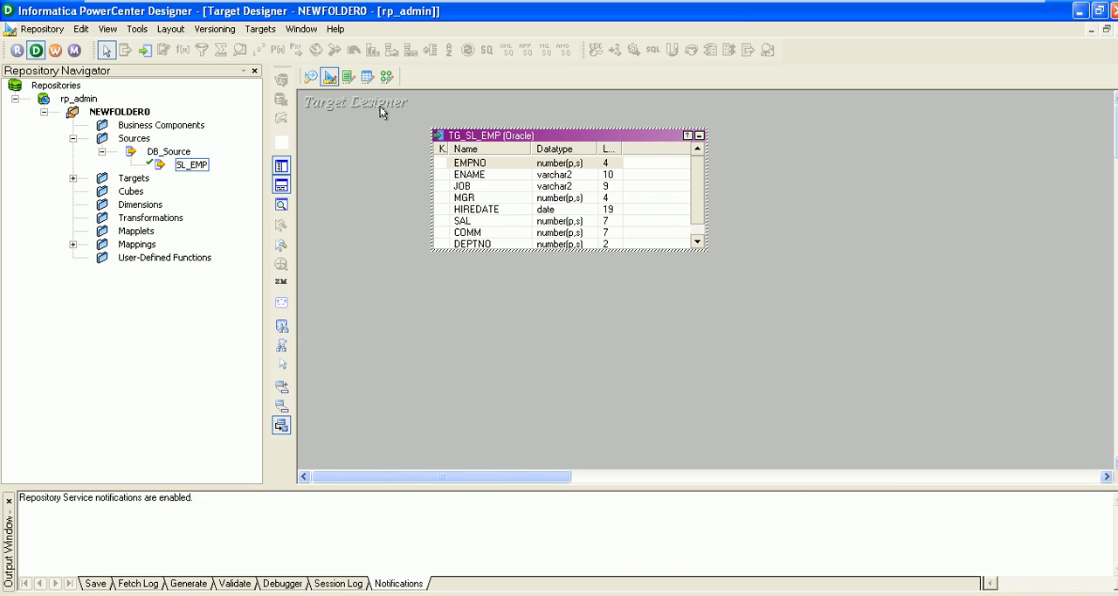
Open the target SQL generation dialog, review the existing MKTABLES.SQL file and close the file
click(262, 32)
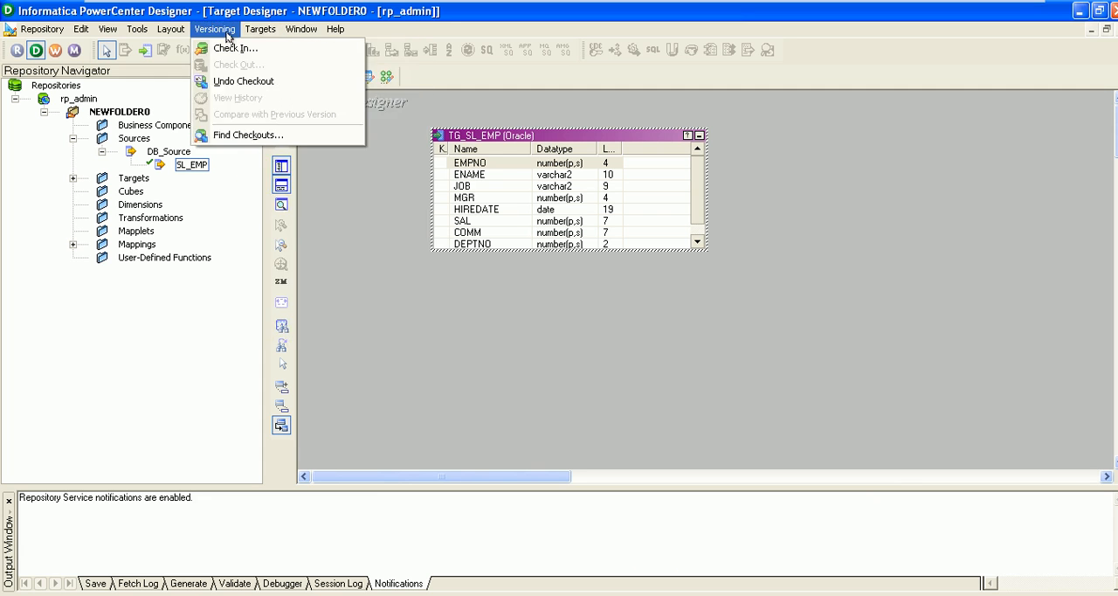
click(297, 329)
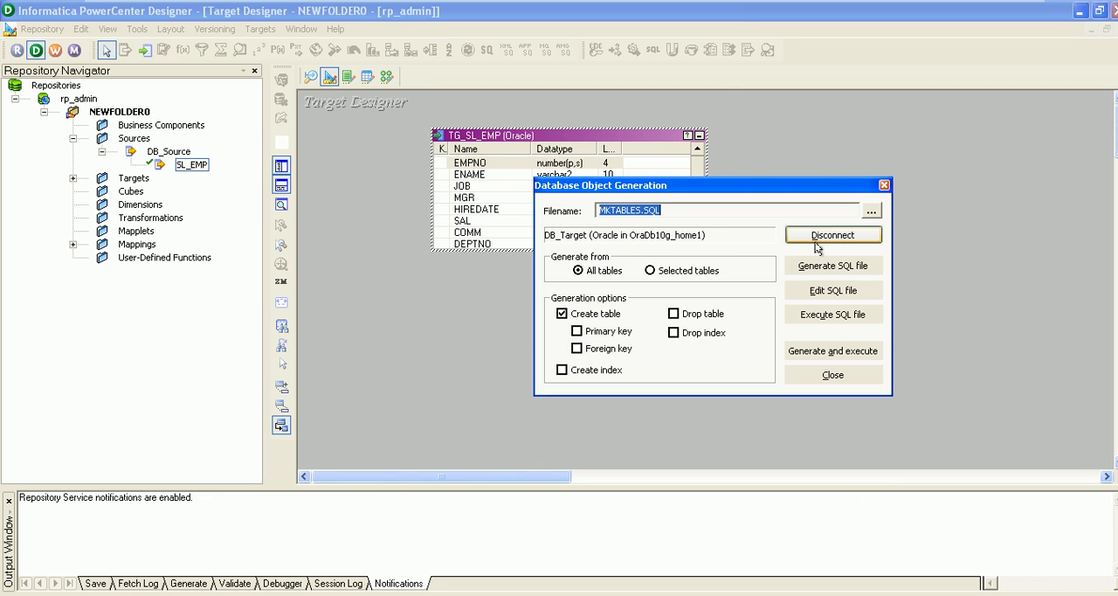
click(821, 293)
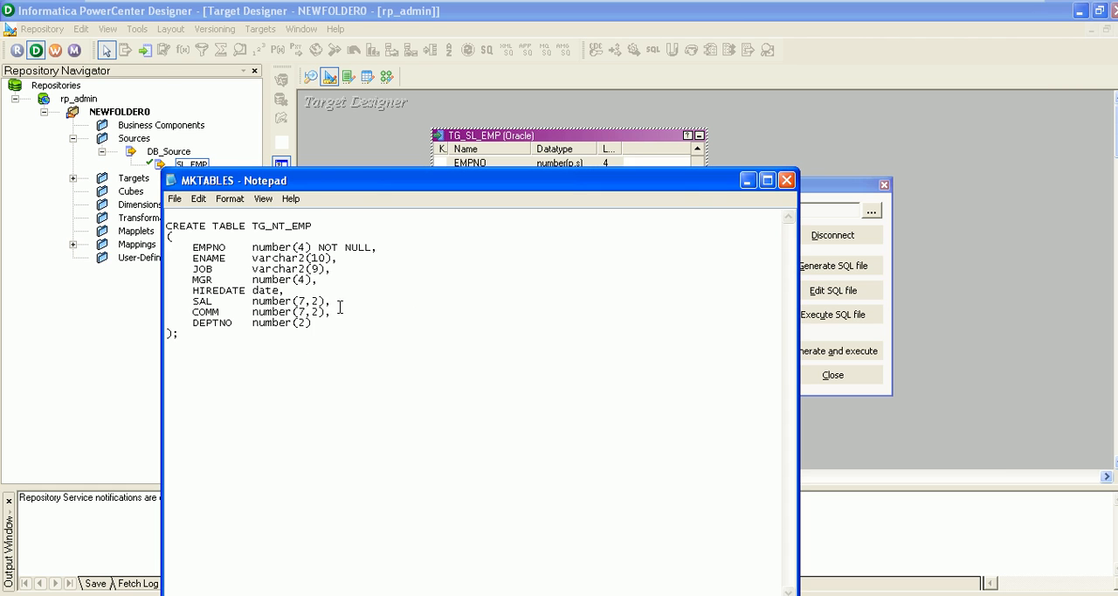
click(787, 180)
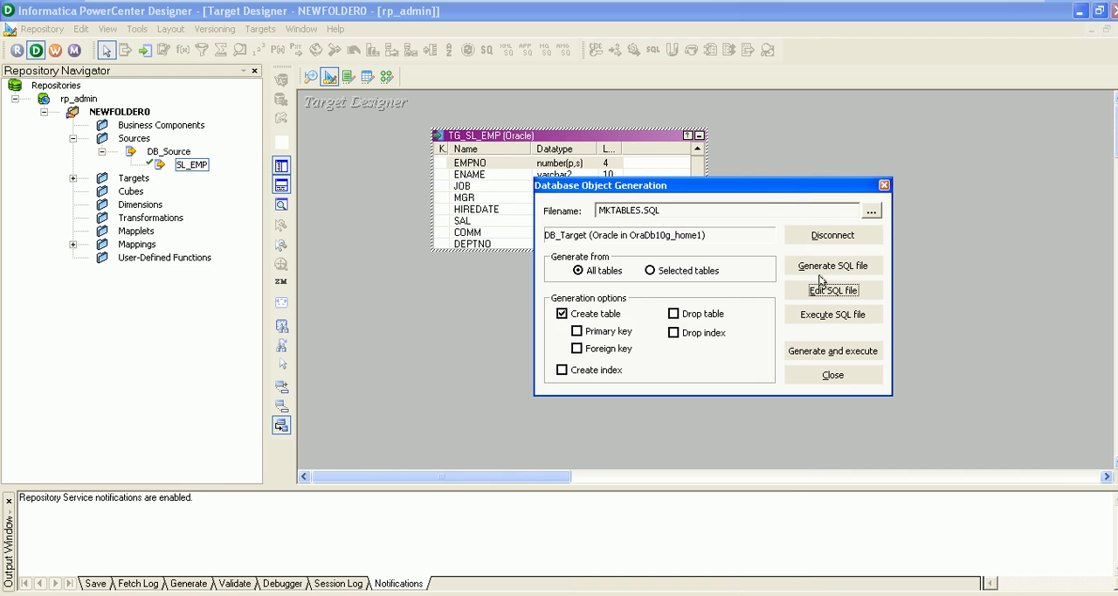
Generate the MKTABLES.SQL script with only Create table enabled, and execute it on DB_Target to create the TG_SL_EMP table
click(828, 268)
click(678, 317)
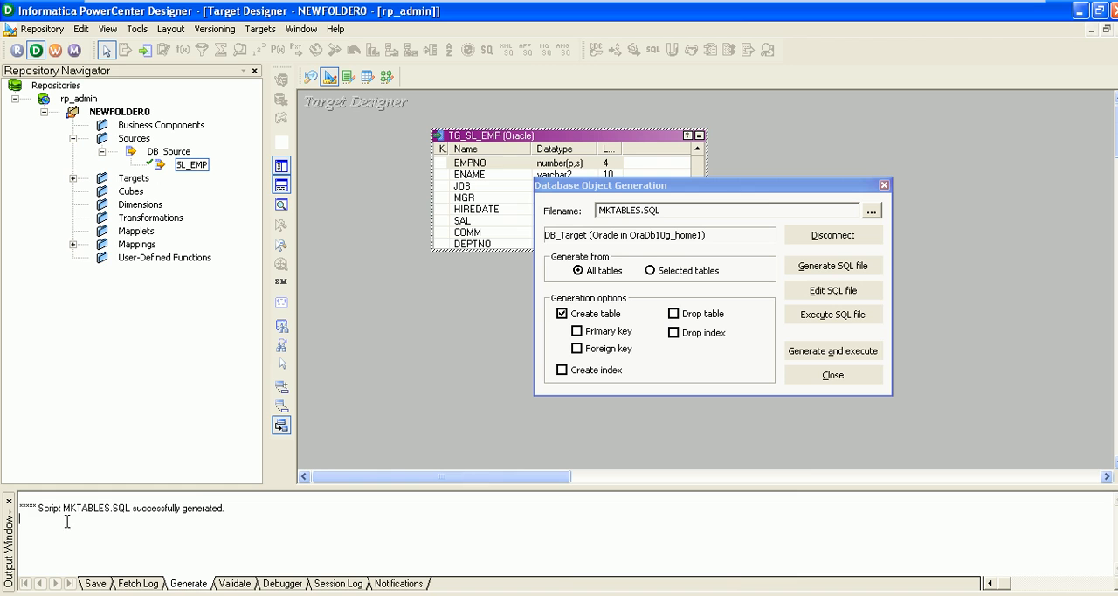
drag(234, 513, 165, 512)
click(832, 351)
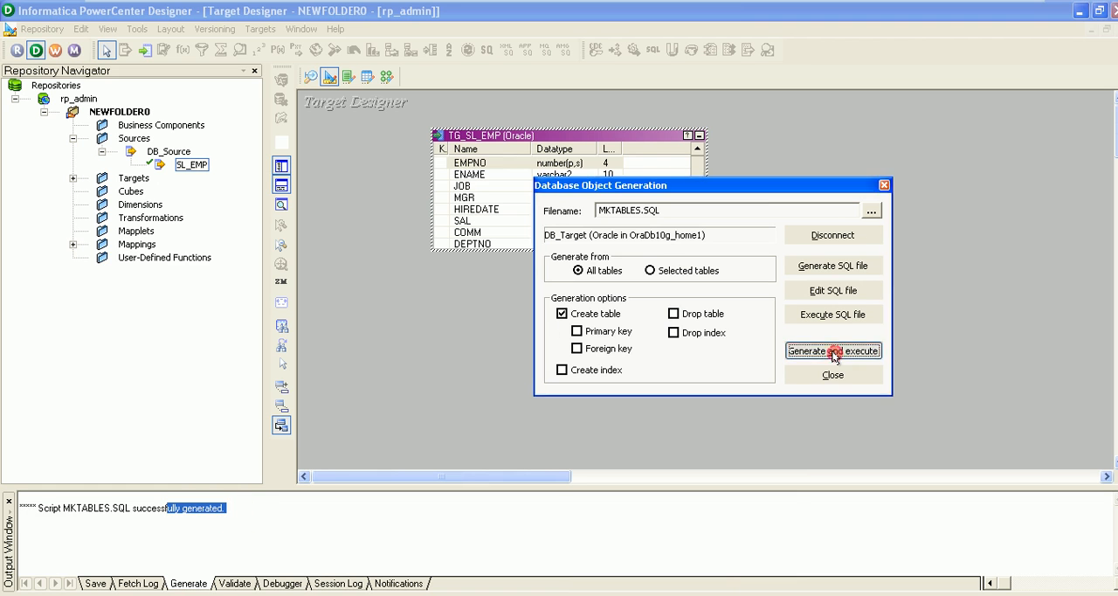
click(690, 316)
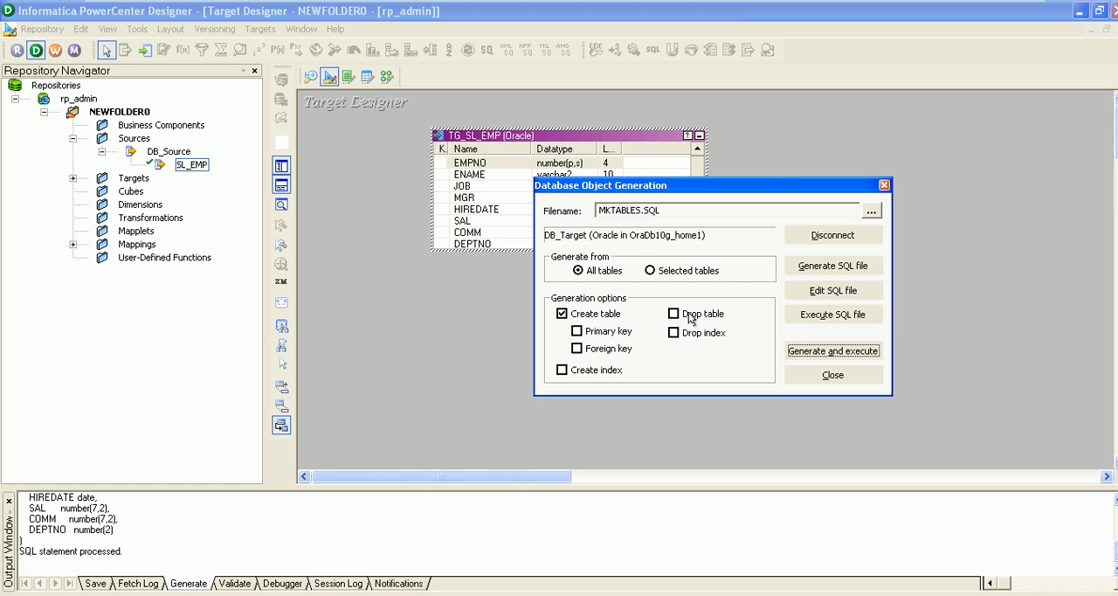
click(143, 533)
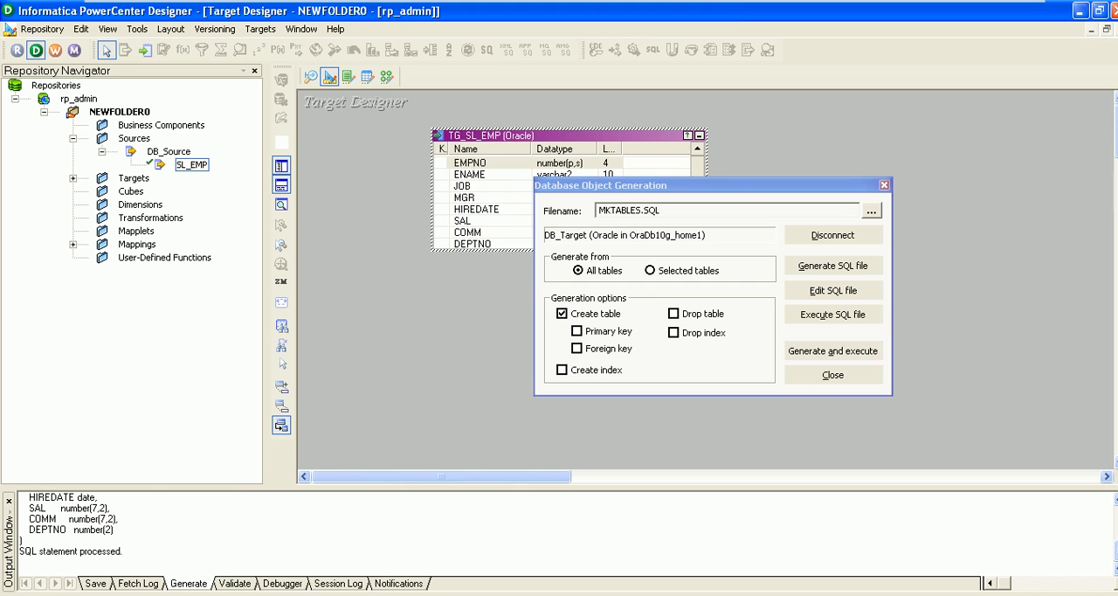
Switch to Oracle SQL*Plus, rerun the user_tables query, and query the new table with select * from TG_SL_EMP;
click(314, 595)
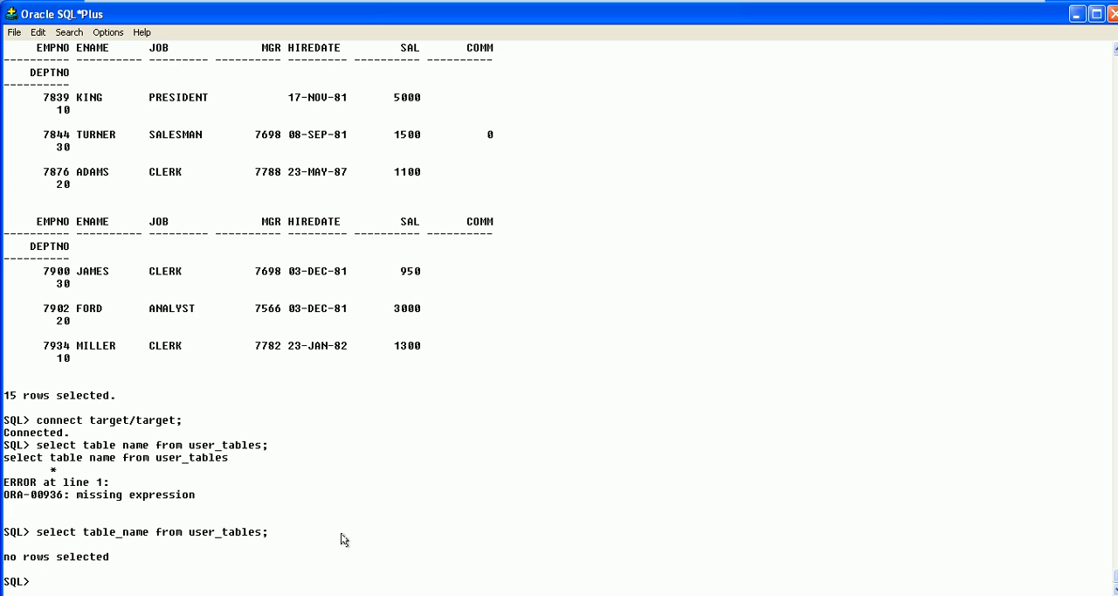
text(/)
key(Return)
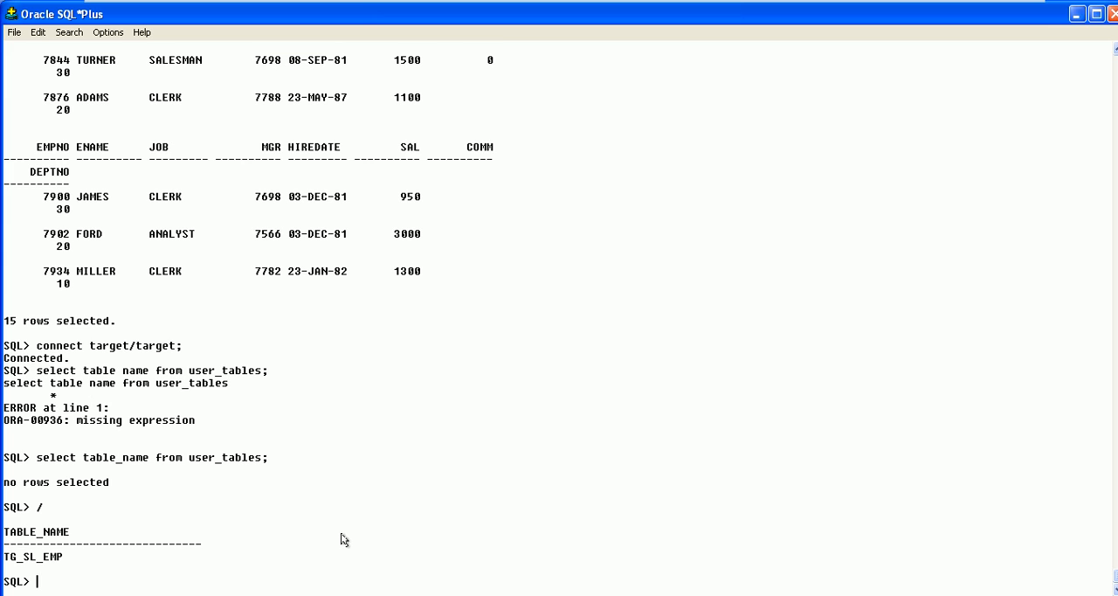
drag(72, 560, 2, 566)
click(55, 570)
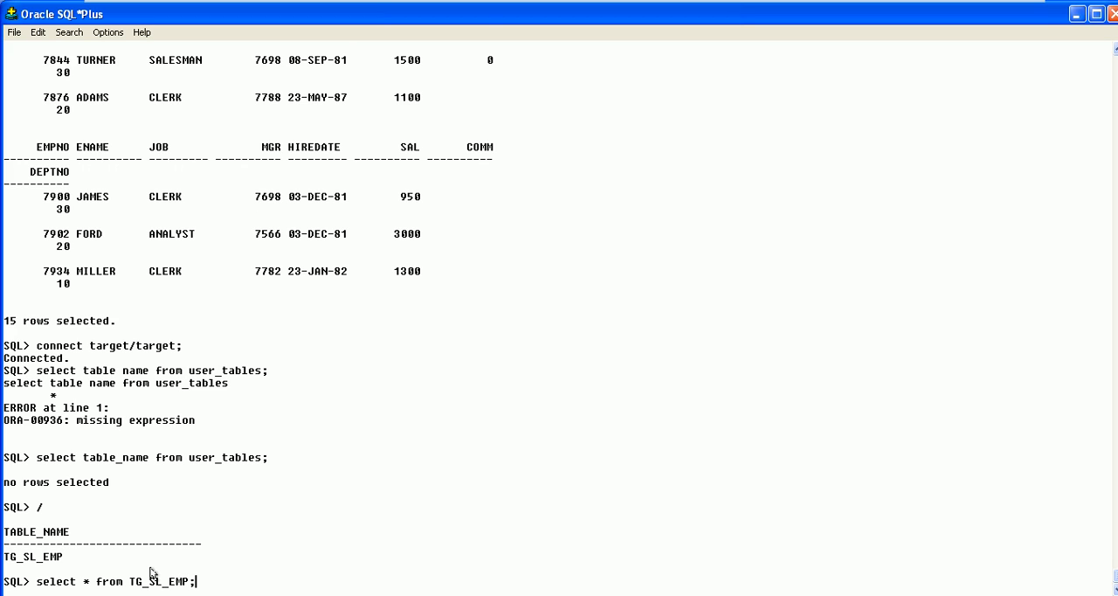
key(Return)
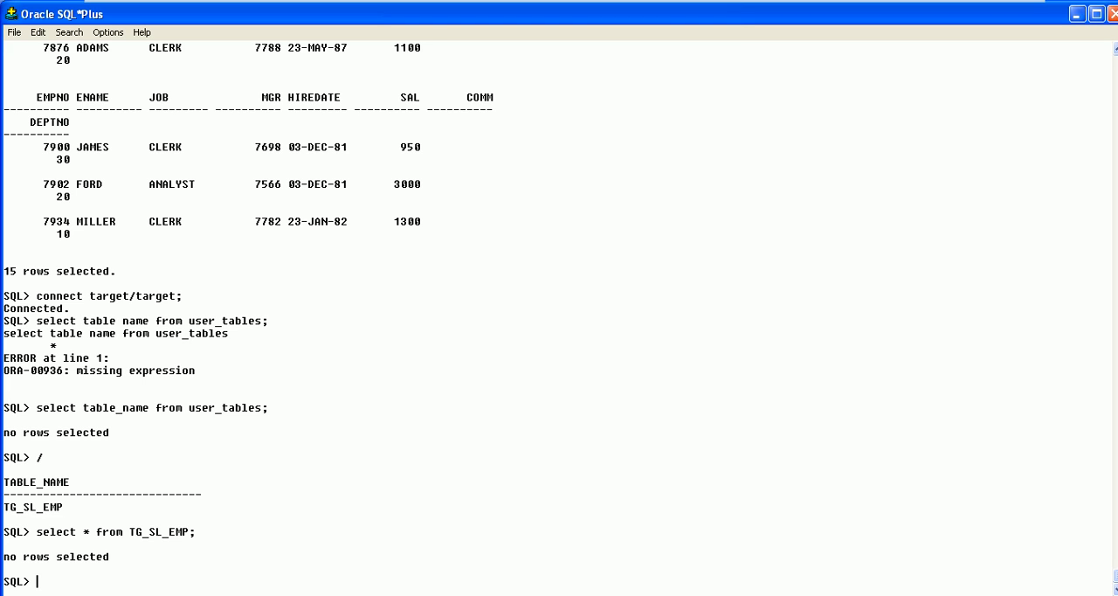
Return to PowerCenter Designer, close the generation dialog, and create the mapping m_SL_EMP: in the Mapping Designer from the SL_EMP source
click(401, 595)
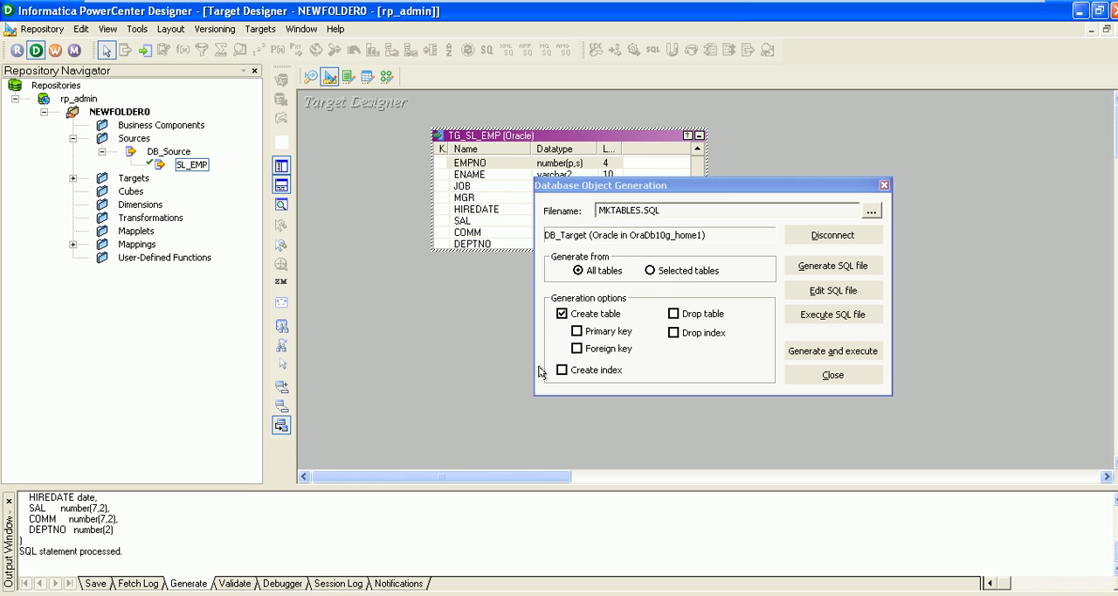
click(812, 376)
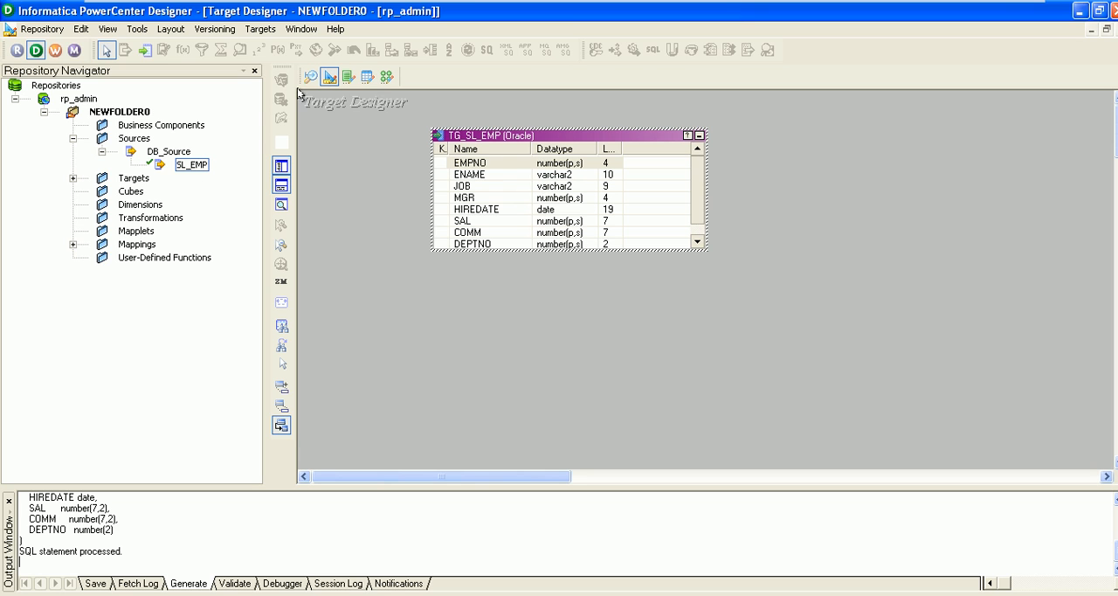
click(387, 76)
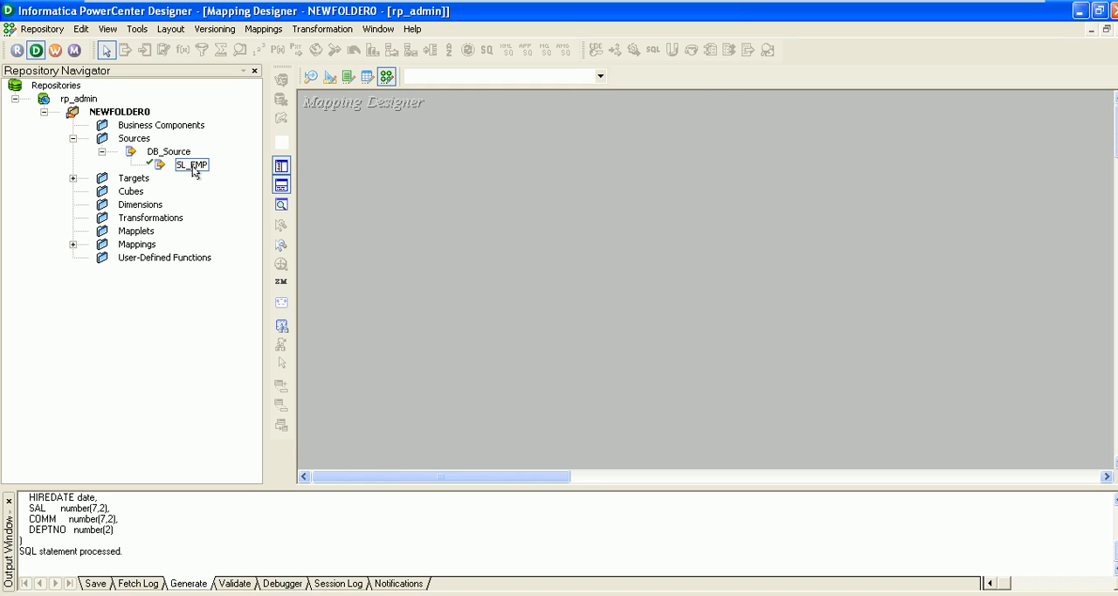
drag(191, 166, 405, 137)
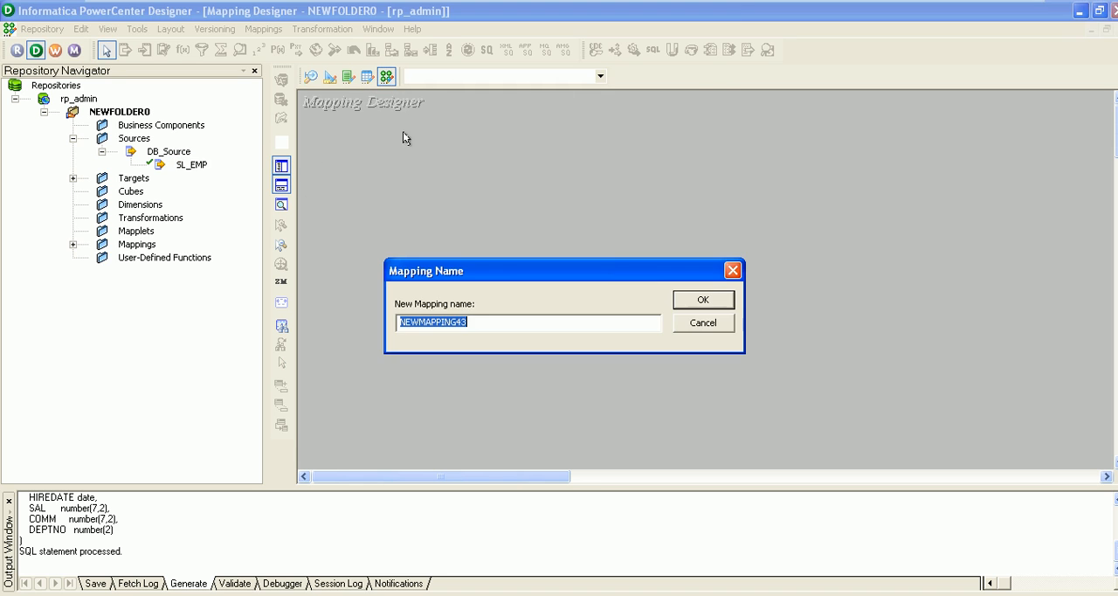
click(473, 322)
drag(475, 321, 388, 323)
text(m_SL_EMP)
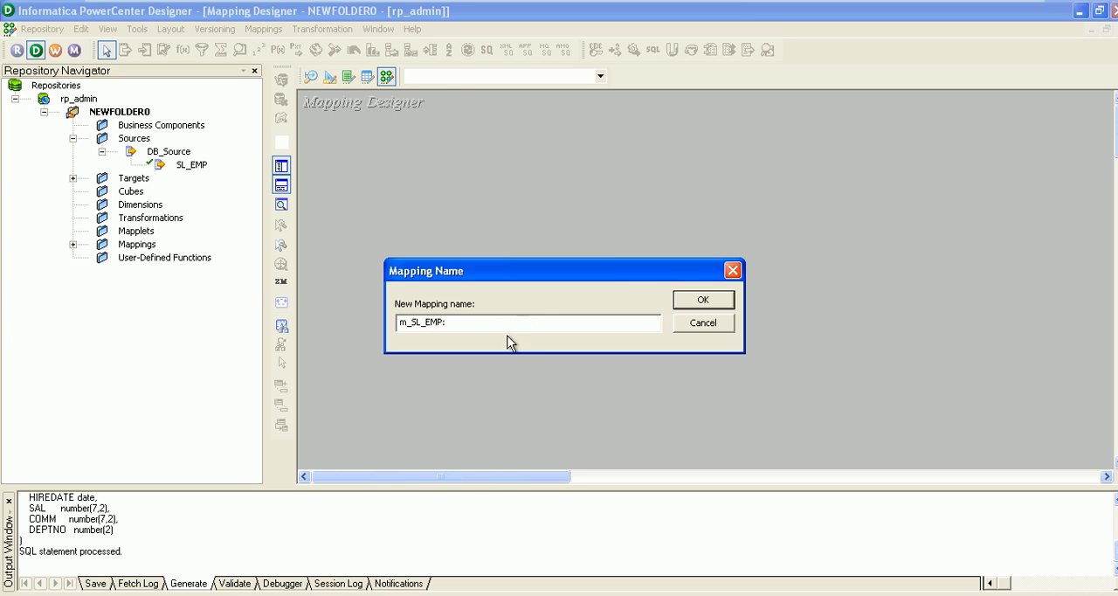
click(695, 300)
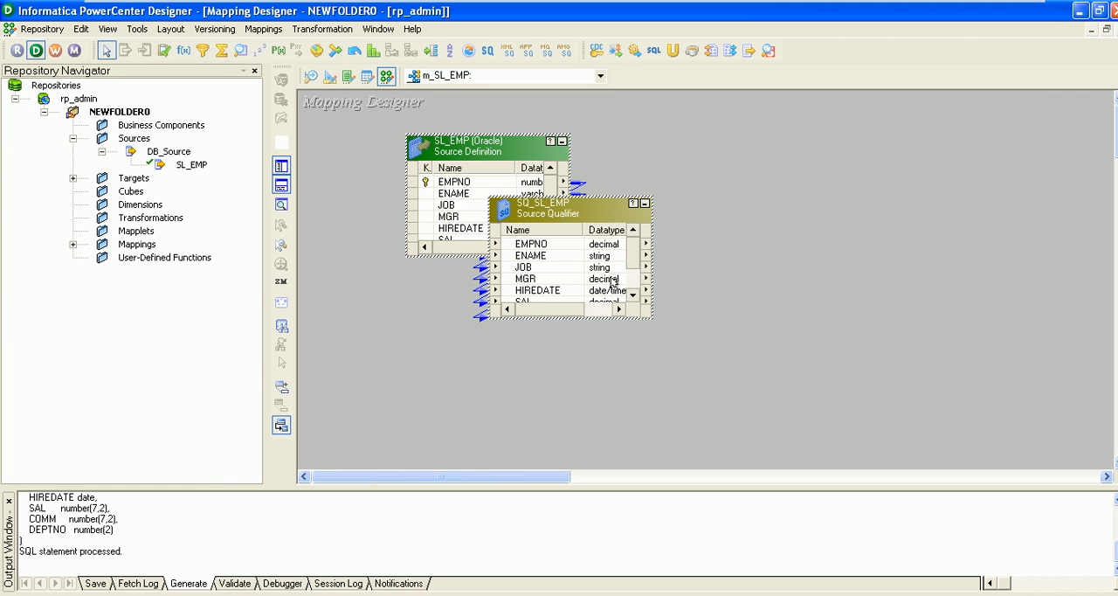
Move the mapping objects toward the workspace edge and enlarge the SQ_SL_EMP source qualifier to show all its ports and lengths
drag(481, 148, 429, 140)
mouse_move(555, 208)
mouse_down()
mouse_move(686, 183)
mouse_move(555, 197)
mouse_up()
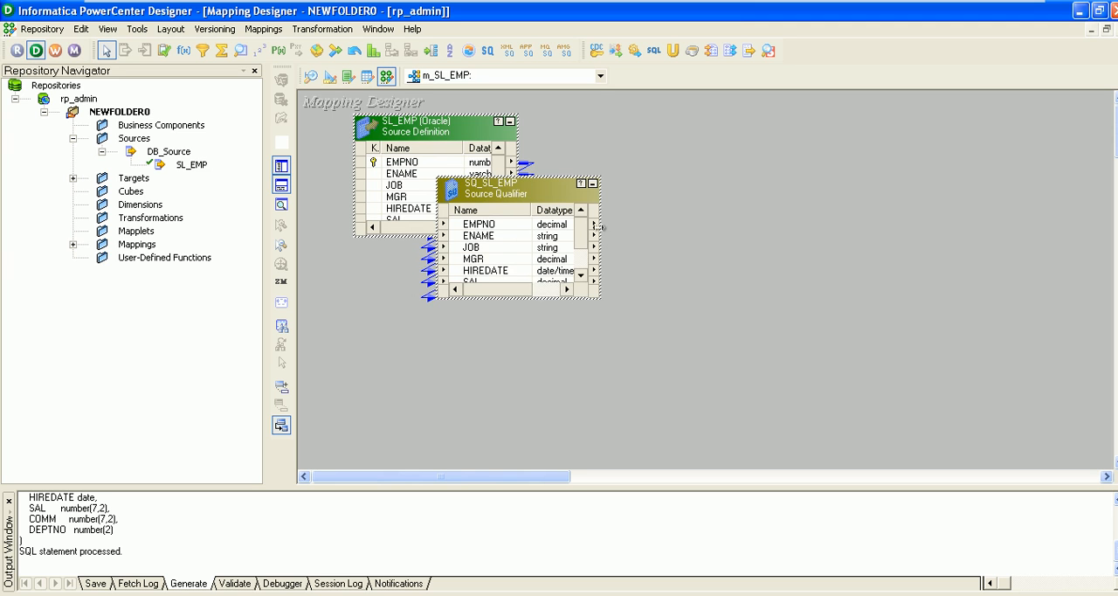
drag(598, 226, 716, 210)
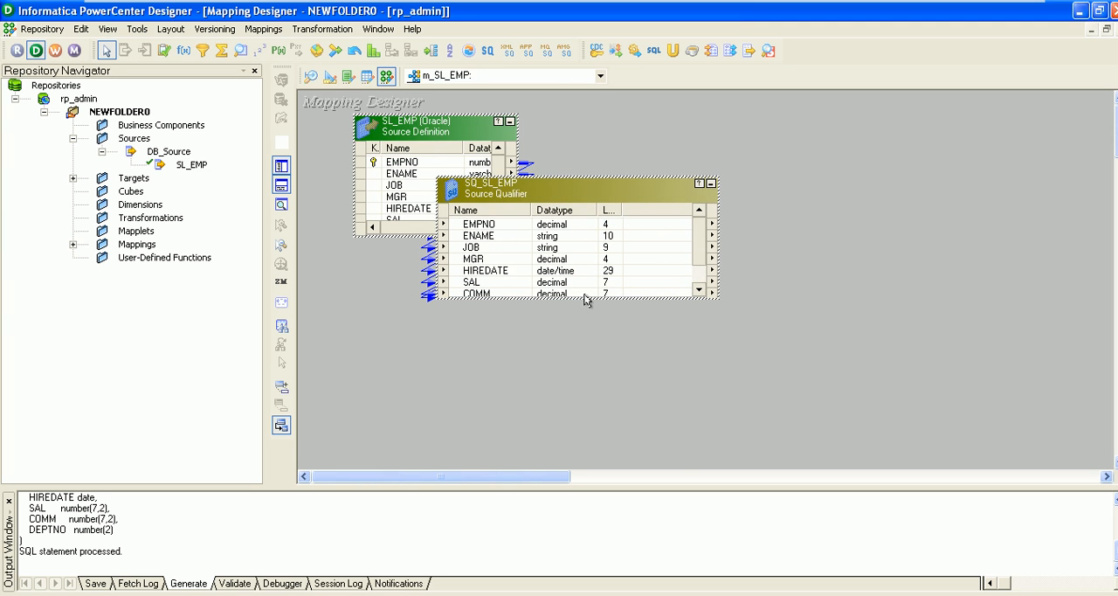
drag(585, 297, 585, 352)
Separate the overlapping SL_EMP source definition and SQ_SL_EMP source qualifier so they stand side by side
mouse_move(497, 191)
mouse_down()
mouse_move(572, 187)
mouse_move(503, 182)
mouse_up()
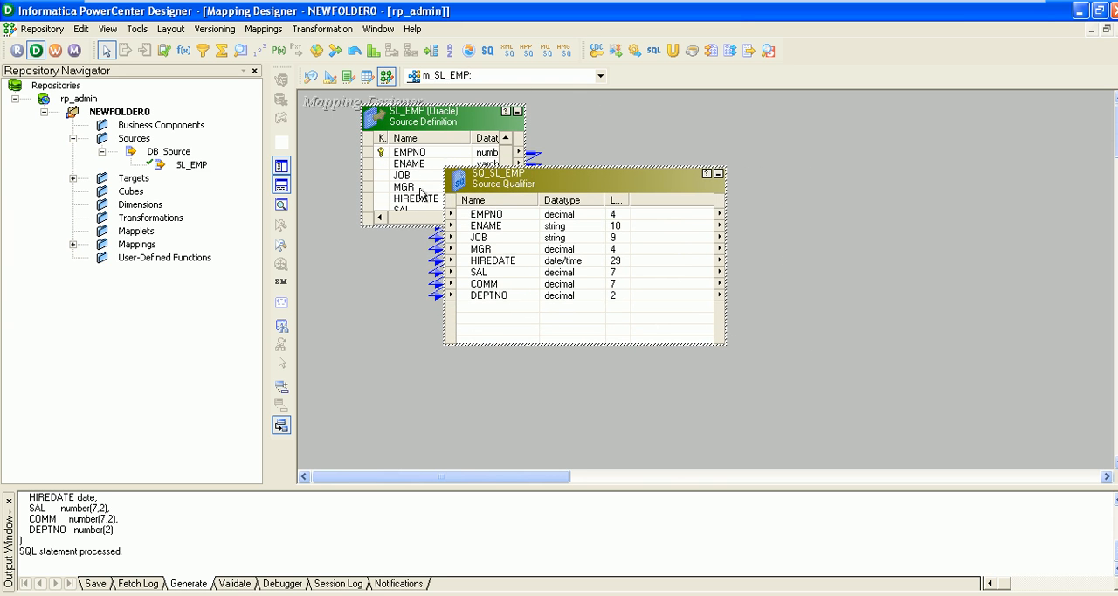
drag(420, 120, 379, 148)
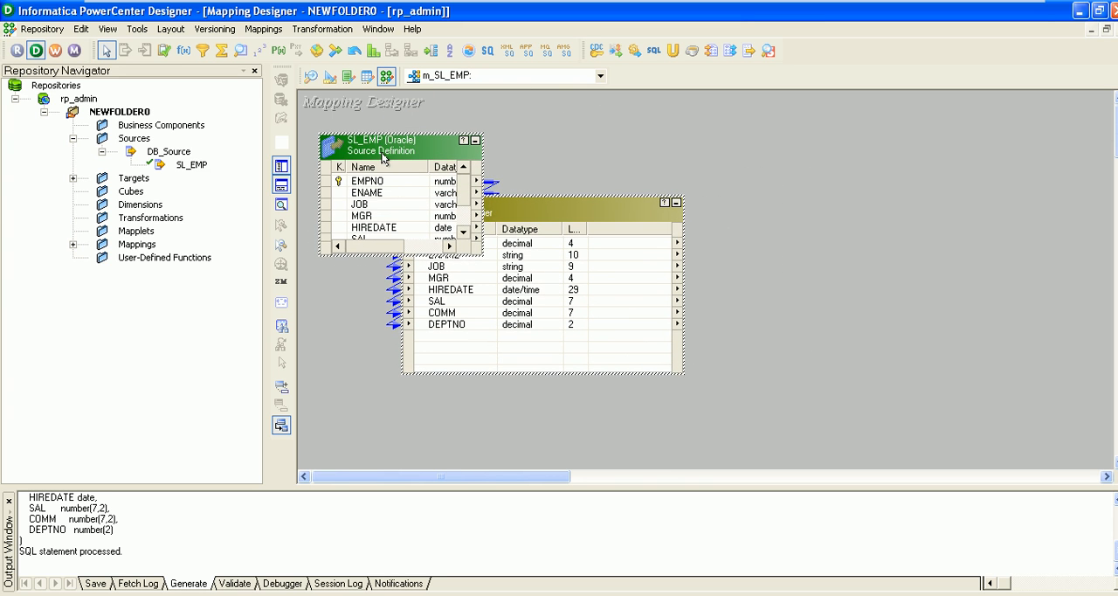
drag(550, 211, 604, 184)
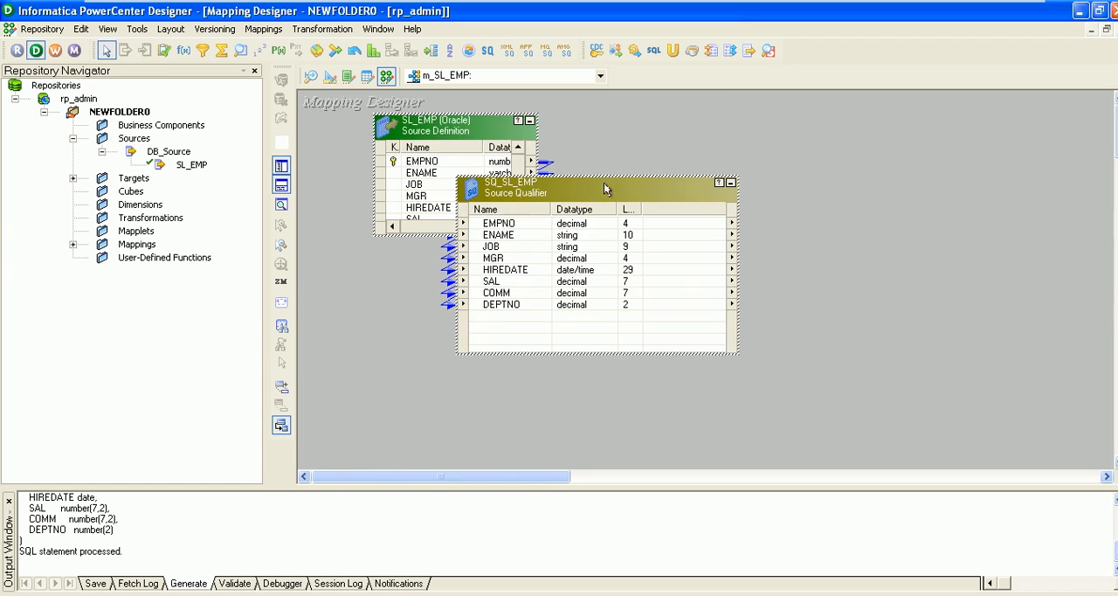
drag(527, 203, 546, 257)
click(451, 181)
double_click(451, 181)
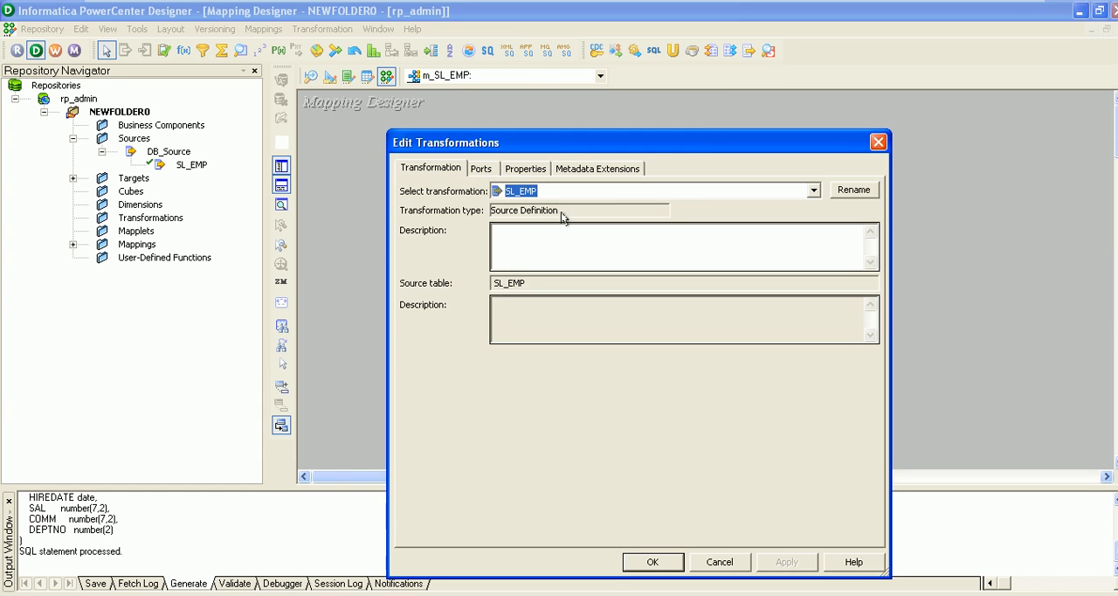
click(880, 146)
drag(708, 244, 827, 176)
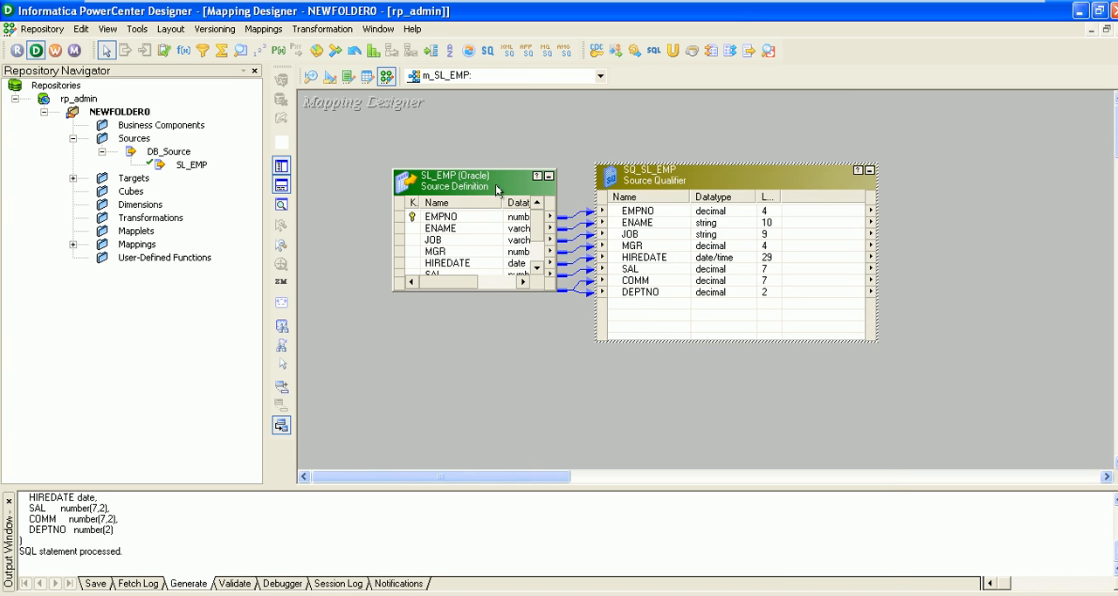
Open and close the SL_EMP transformation properties, and space SL_EMP and SQ_SL_EMP farther apart at the same height
double_click(494, 183)
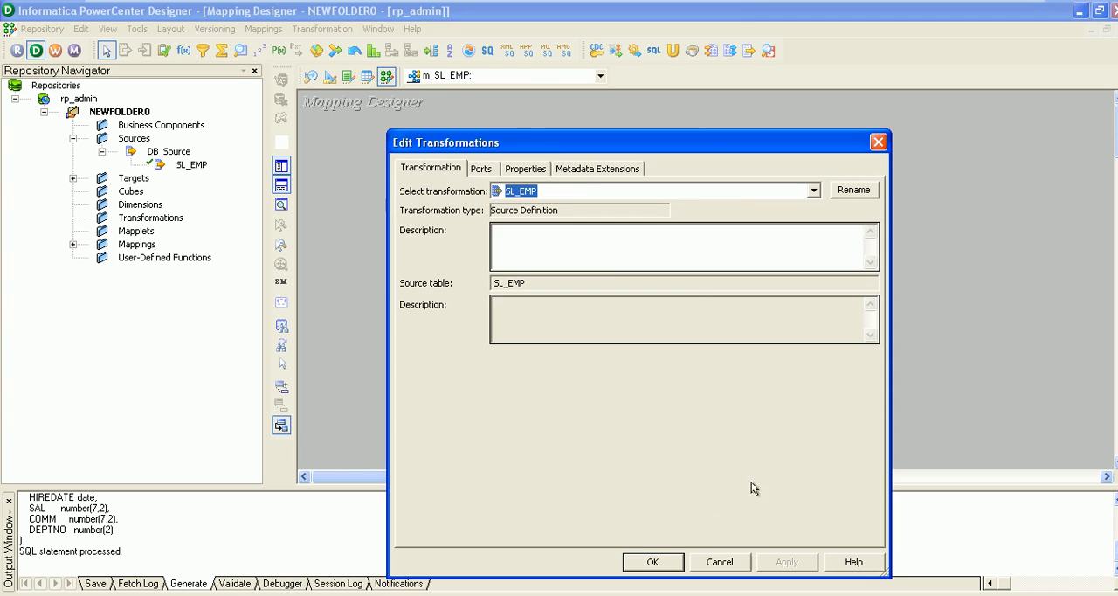
click(661, 559)
drag(477, 176, 402, 147)
drag(633, 179, 631, 158)
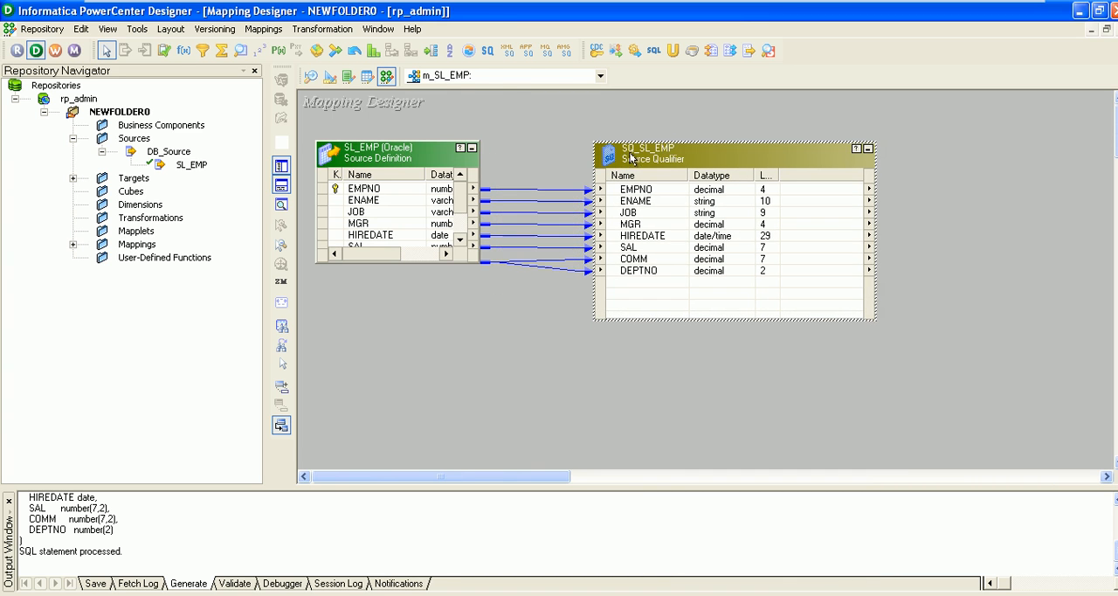
Enlarge the SL_EMP source definition in height and width to show all its columns and full datatypes
click(439, 260)
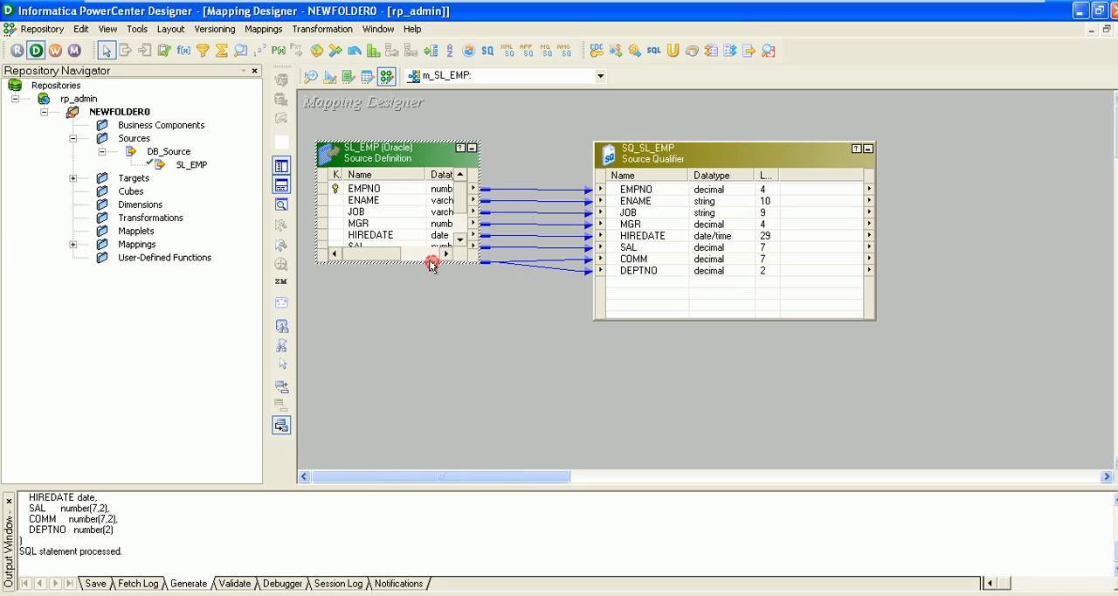
click(512, 155)
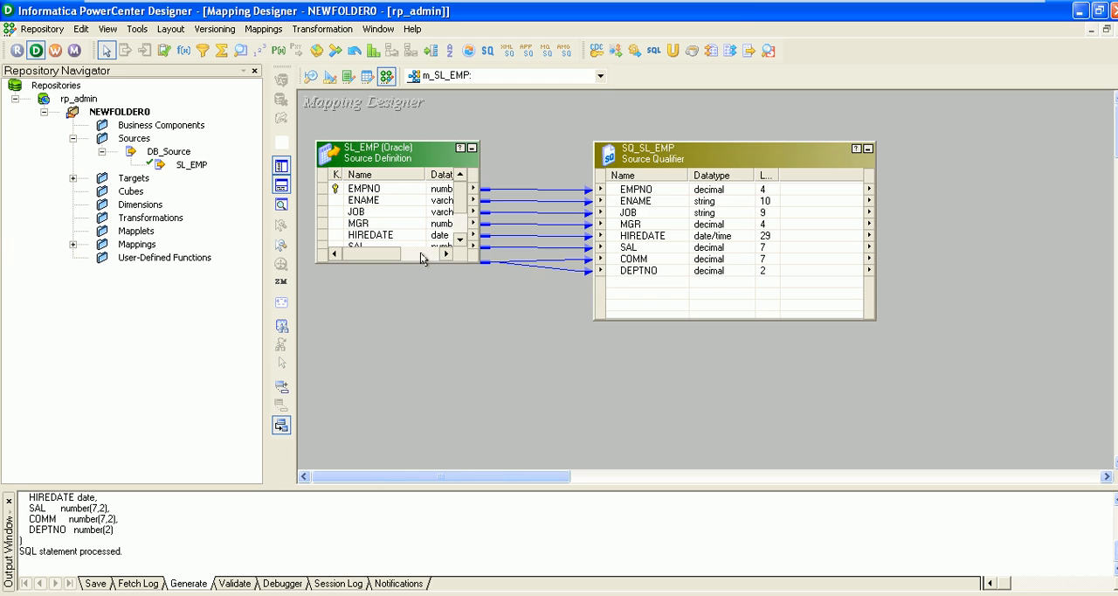
click(424, 262)
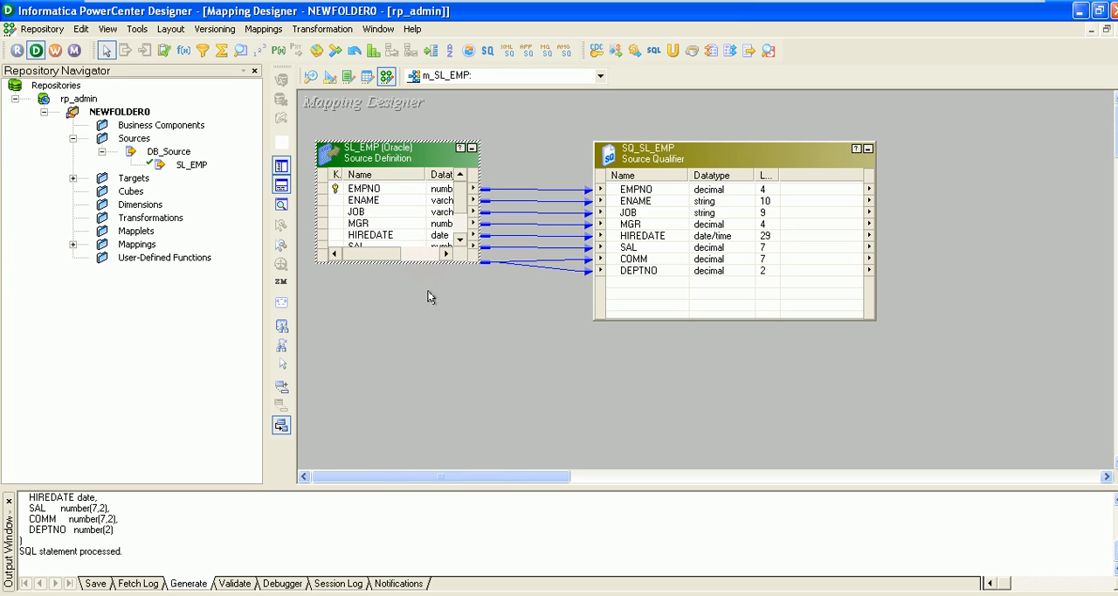
click(533, 343)
click(426, 165)
drag(424, 262, 425, 294)
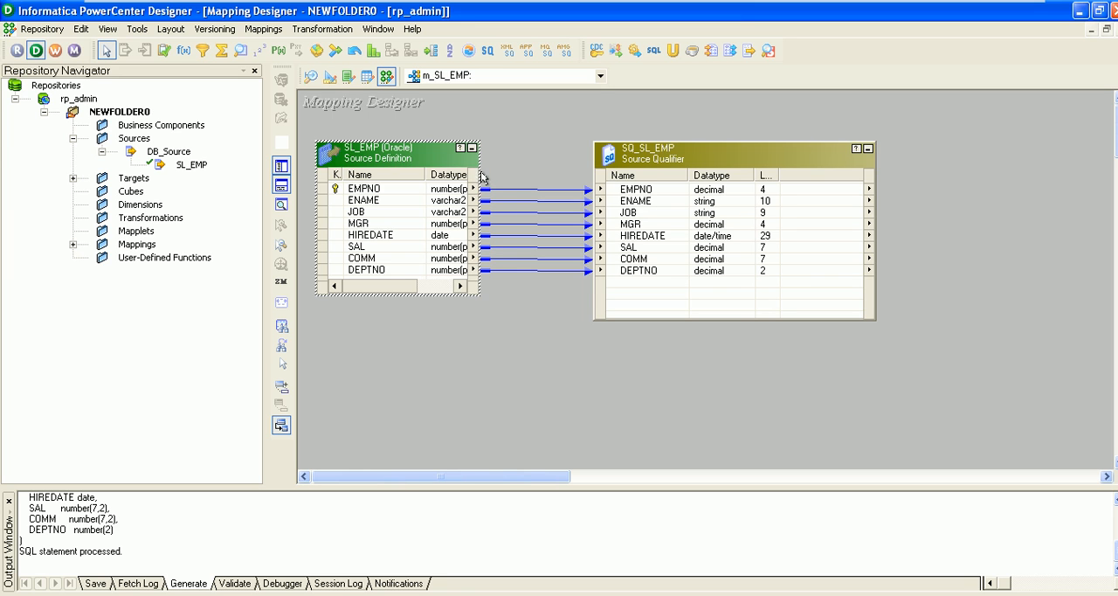
drag(478, 171, 519, 173)
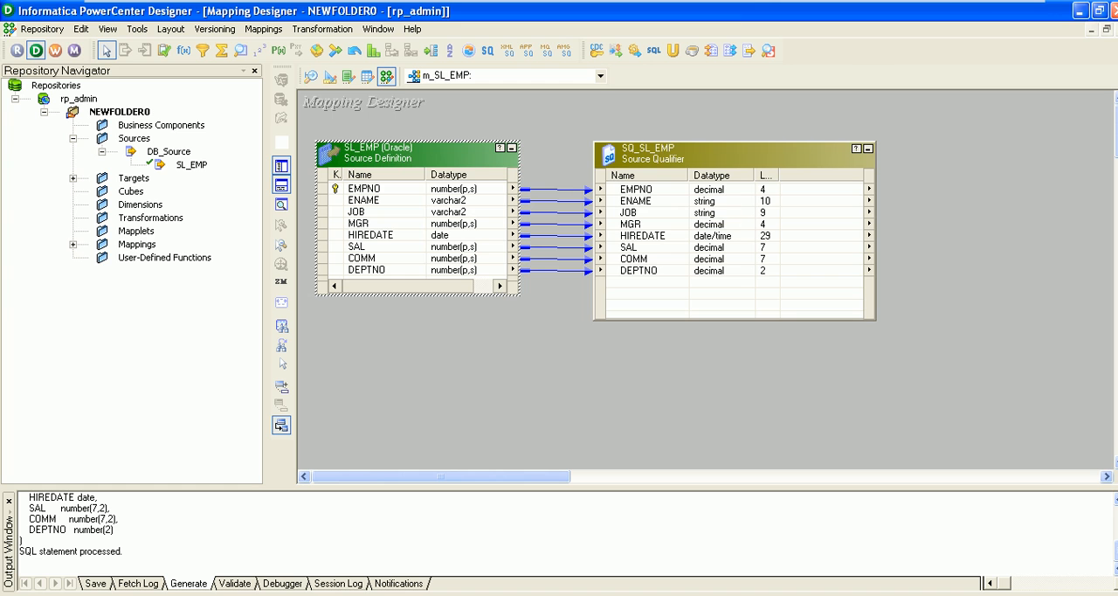
Show the column lengths of SL_EMP, and narrow the SQ_SL_EMP source qualifier and move it closer to the source definition
mouse_move(1003, 9)
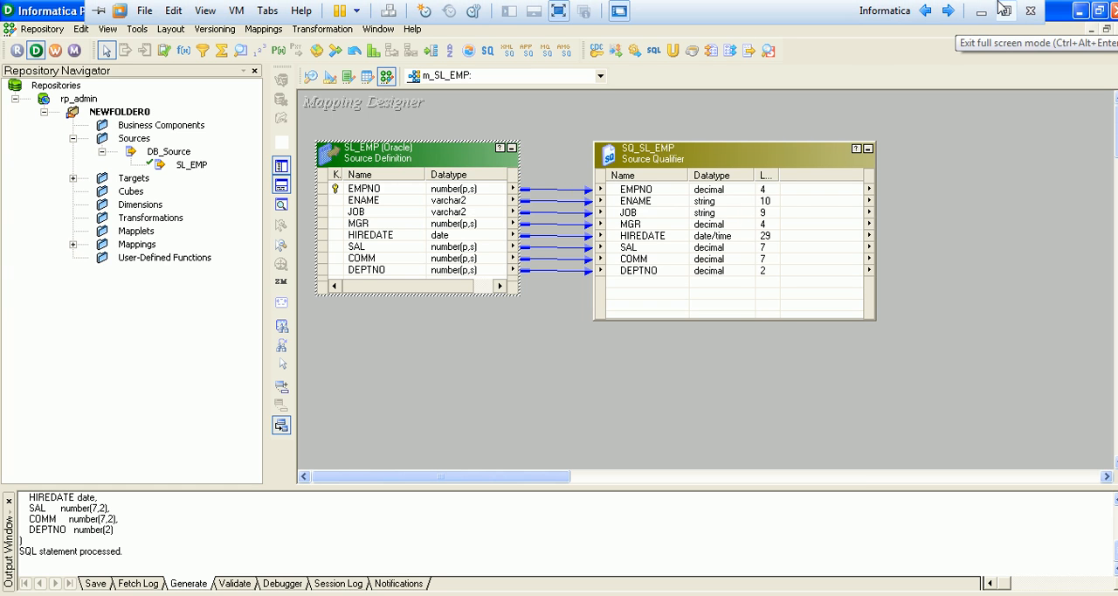
scroll(806, 210, down, 2)
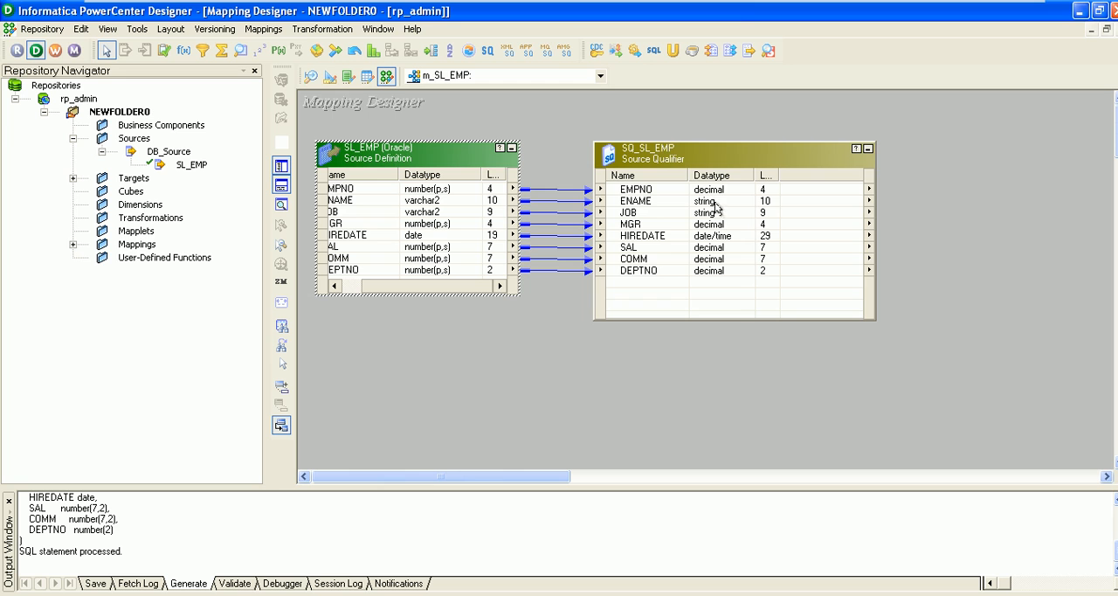
drag(873, 231, 802, 230)
click(712, 156)
drag(713, 156, 683, 151)
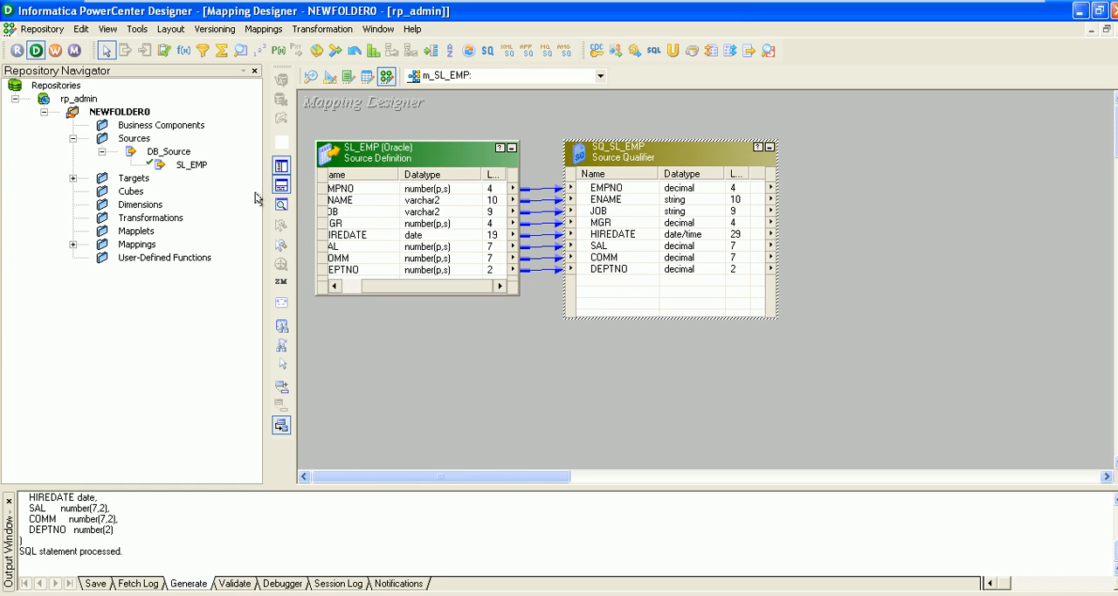
Add the TG_SL_EMP target definition from the Targets folder to the mapping, beyond the SQ_SL_EMP source qualifier
click(122, 179)
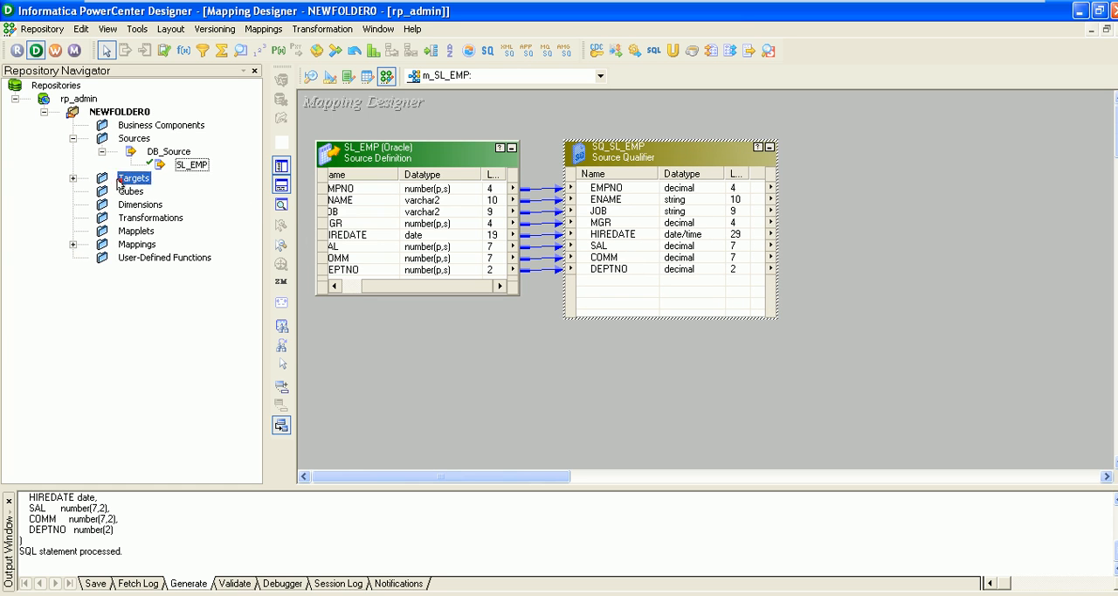
click(73, 179)
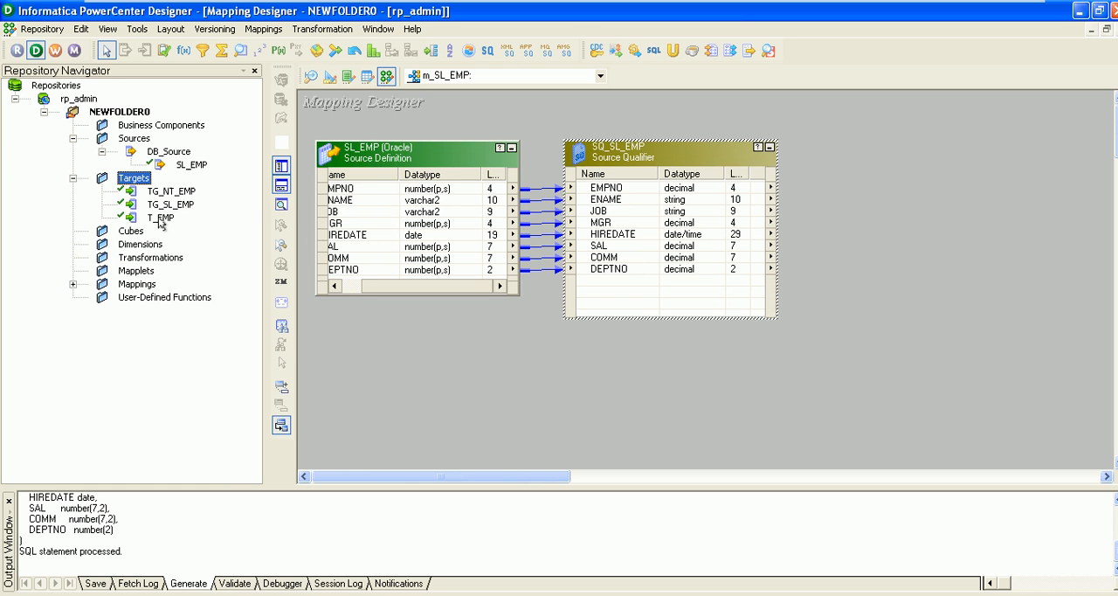
click(173, 192)
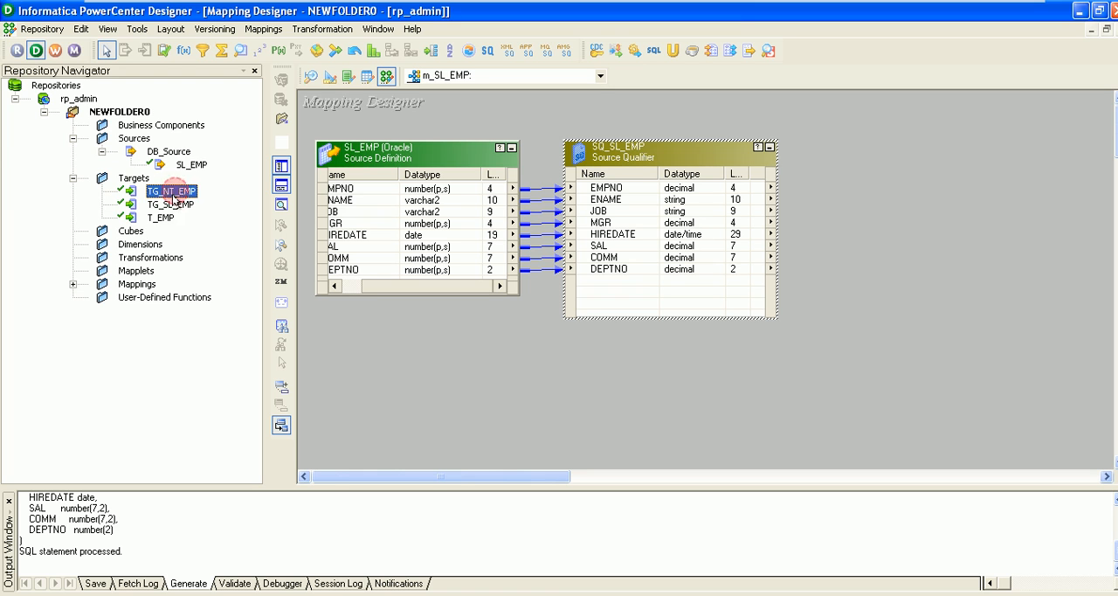
click(173, 204)
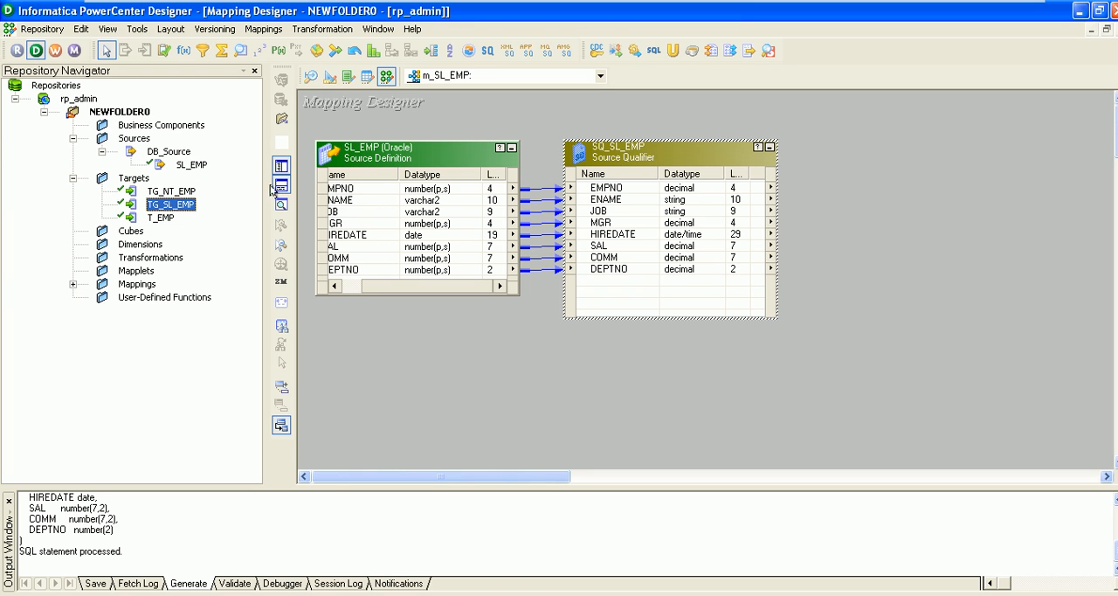
drag(174, 203, 911, 157)
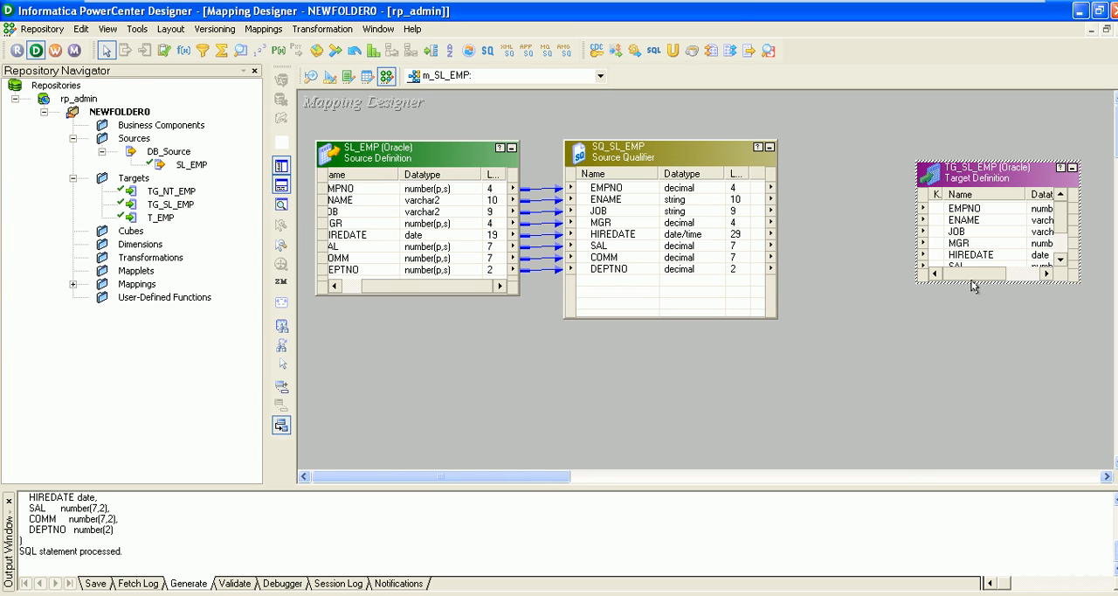
Enlarge the TG_SL_EMP target definition to show all its columns, datatypes and lengths, and align it level with SQ_SL_EMP
drag(974, 283, 974, 329)
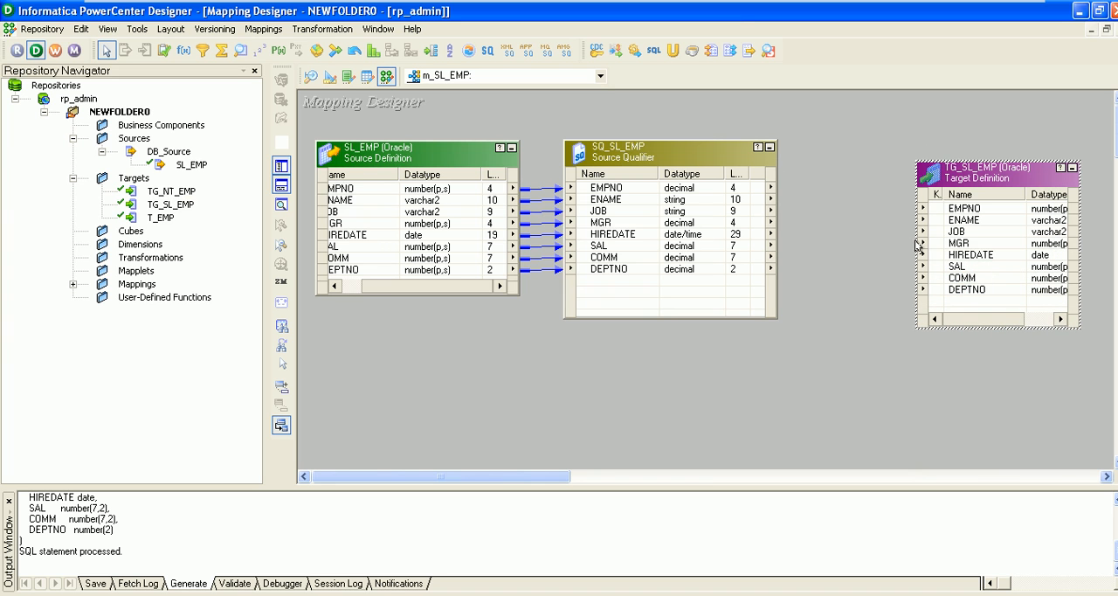
drag(913, 241, 856, 241)
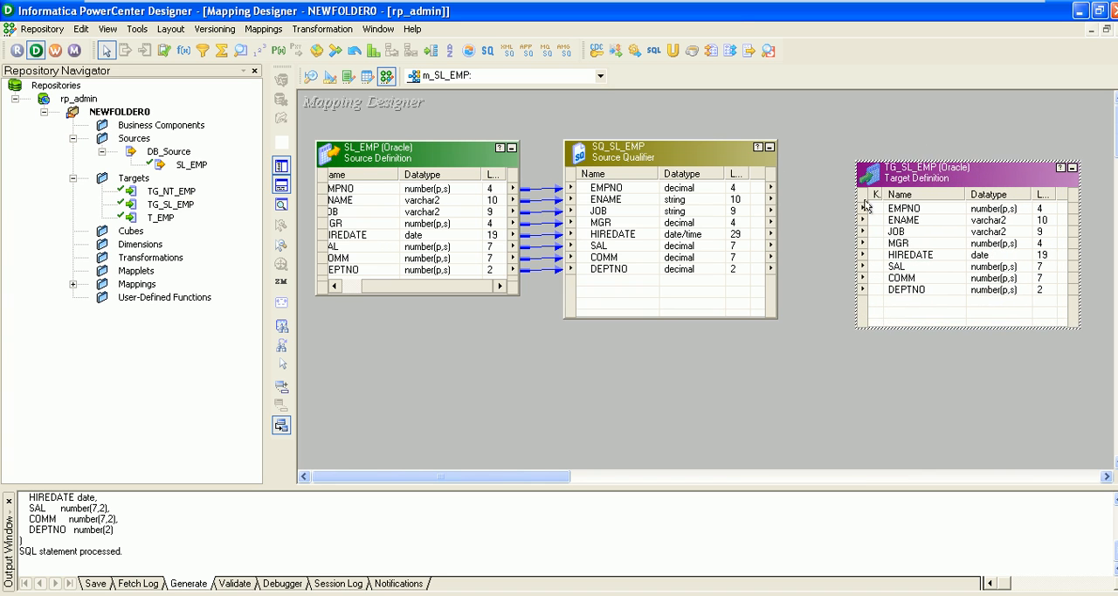
drag(907, 173, 898, 154)
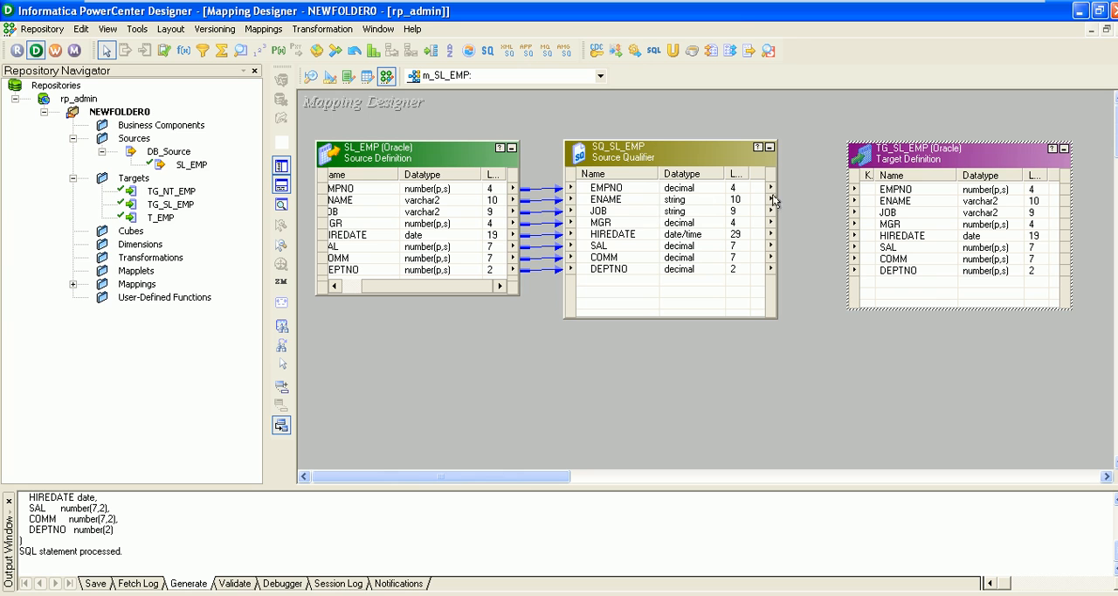
Link all ports from EMPNO through DEPTNO of SQ_SL_EMP to the matching columns of TG_SL_EMP
click(620, 187)
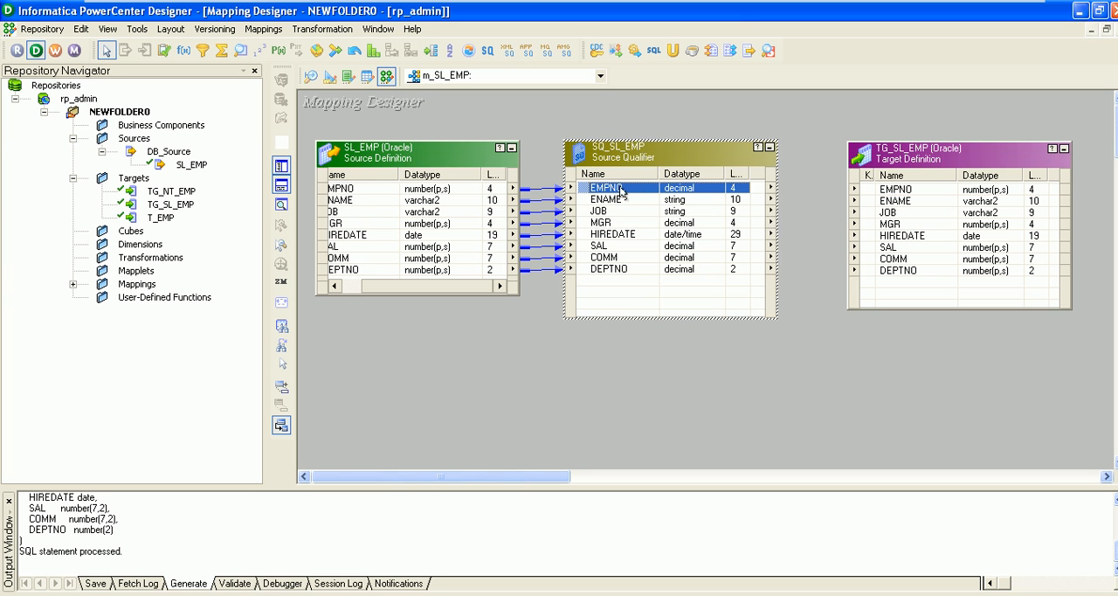
key(shift+Down)
key(shift+Down)
key(shift+Down)
key(shift+Down)
key(shift+Down)
key(shift+Down)
key(shift+Down)
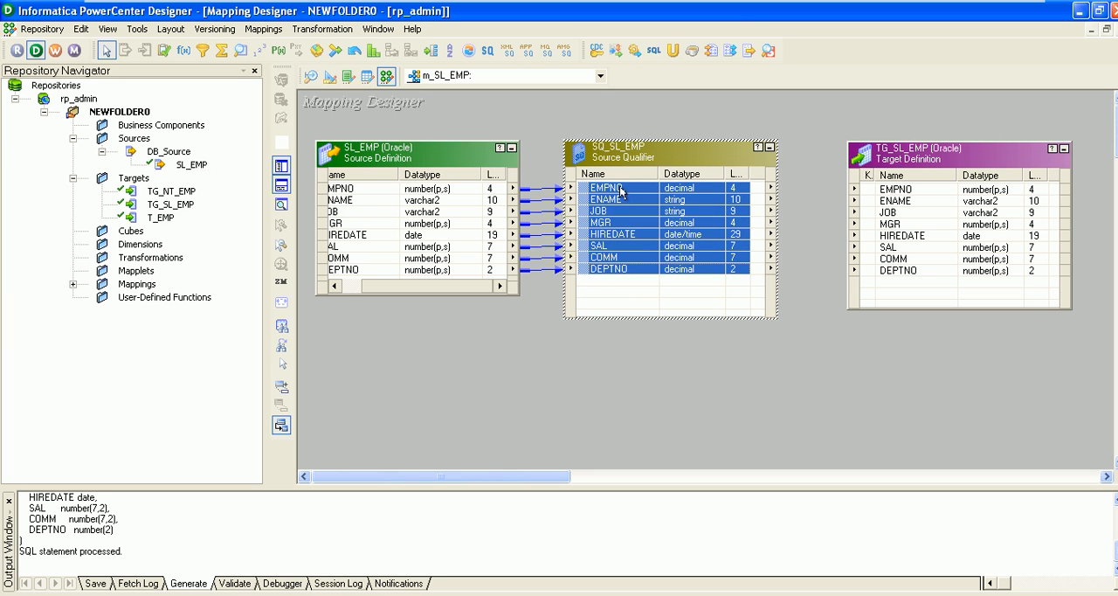
drag(620, 194, 867, 194)
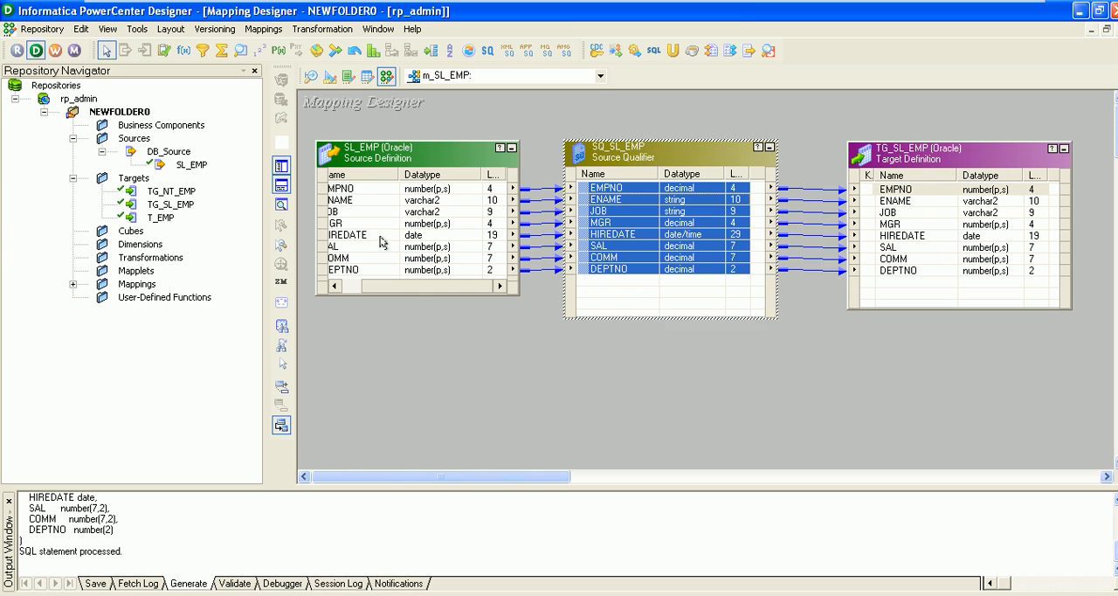
Save the m_SL_EMP: mapping to the repository and check its validation message in the save output
click(566, 424)
key(ctrl+s)
click(171, 558)
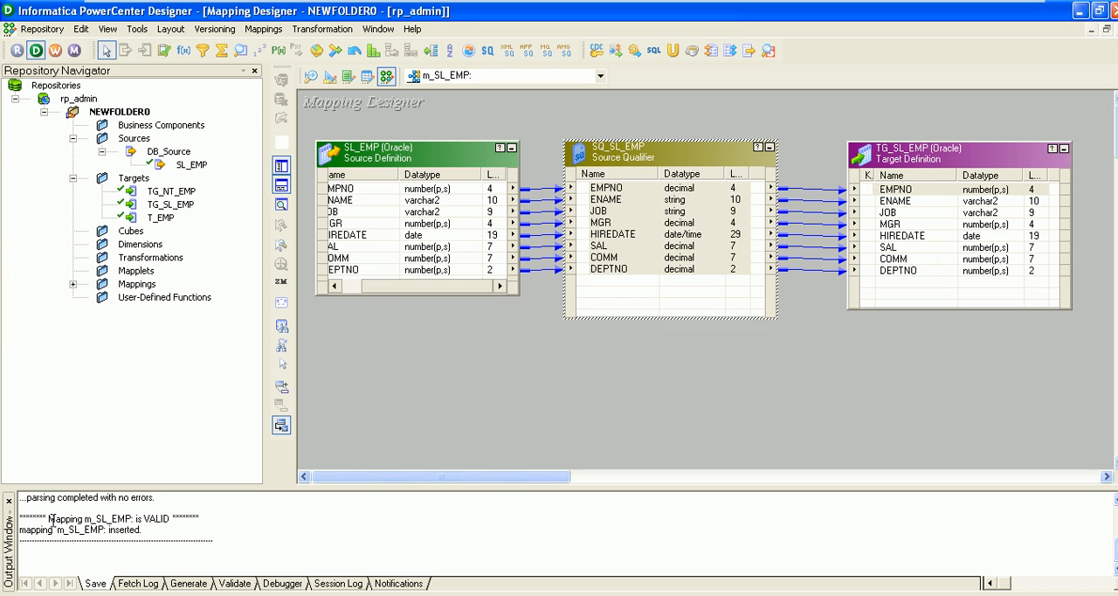
drag(51, 518, 180, 518)
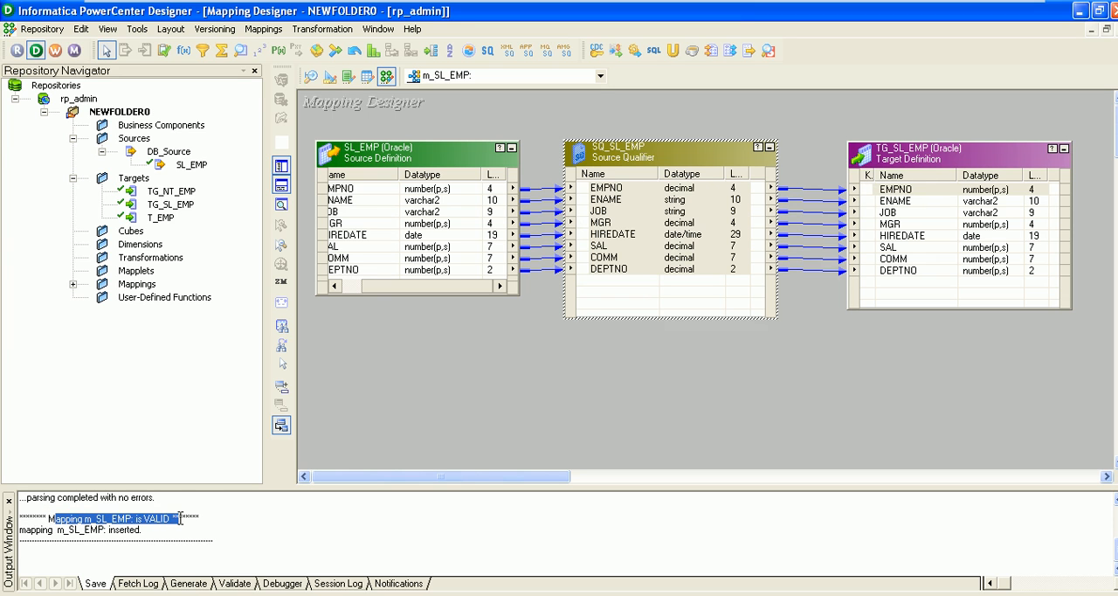
click(297, 543)
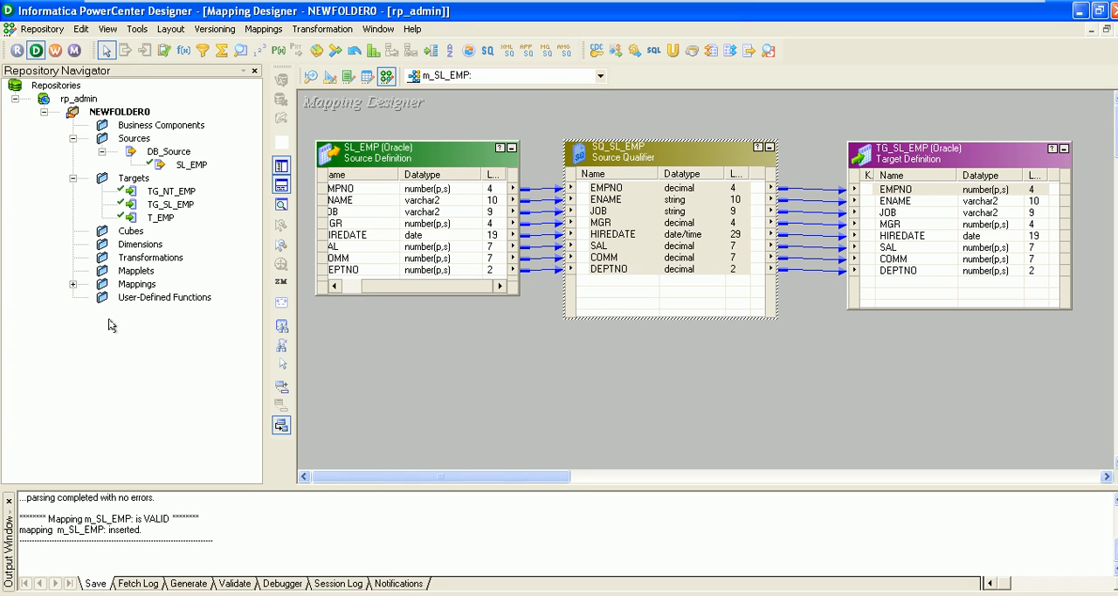
Switch to PowerCenter Workflow Manager, dismiss the startup tip and maximize the window
click(54, 50)
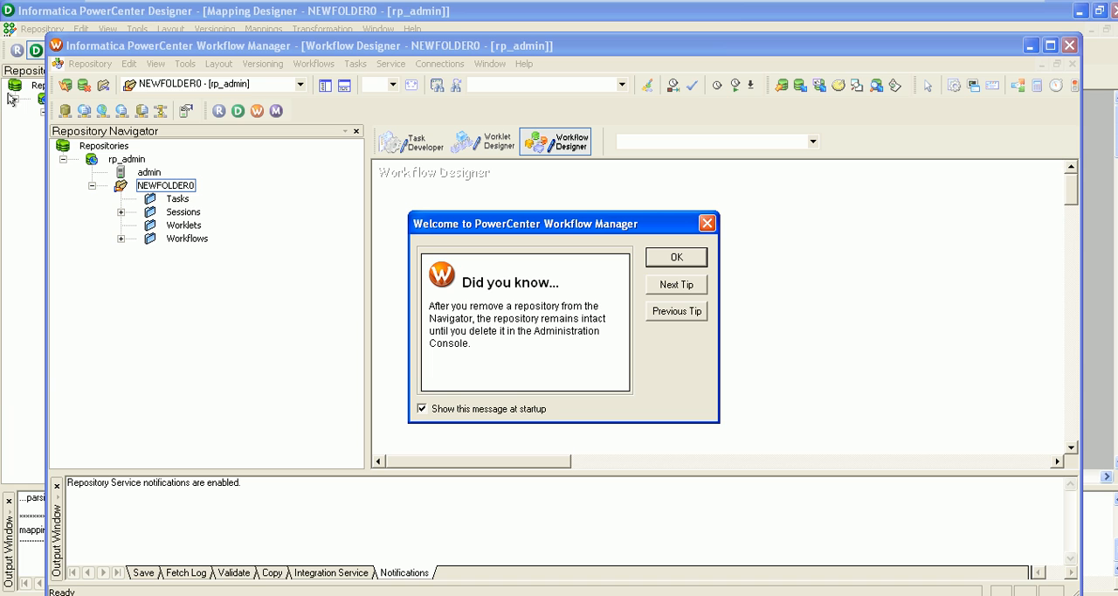
click(679, 257)
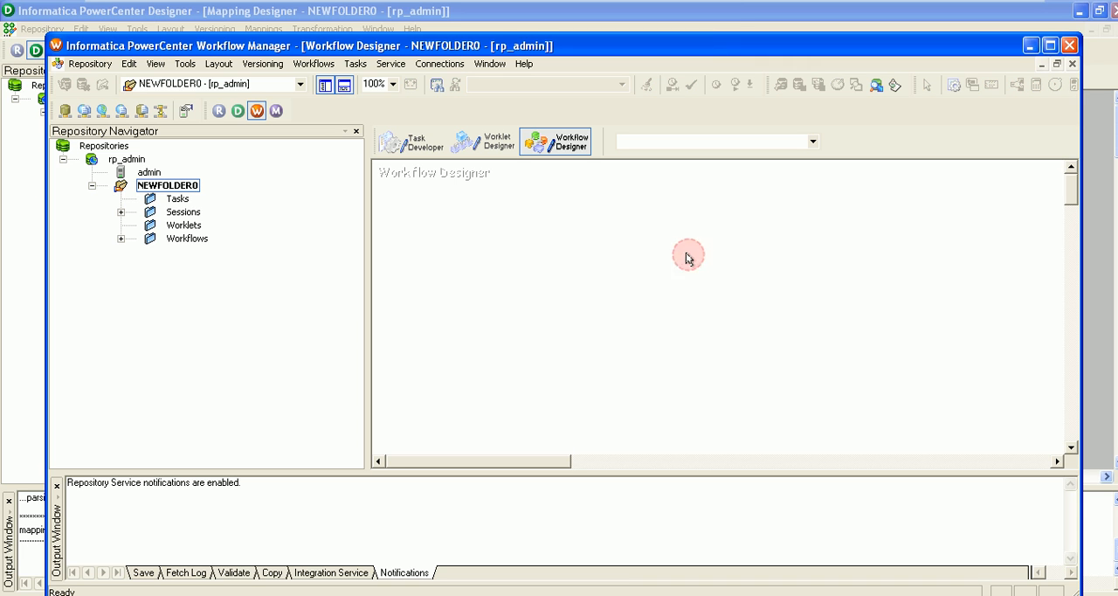
click(1050, 47)
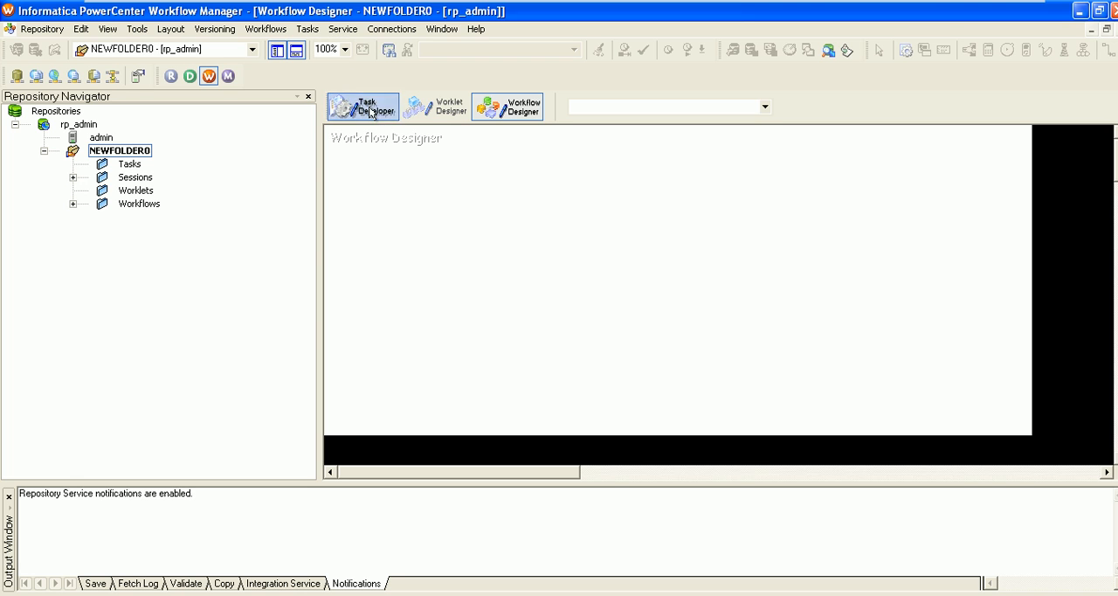
Delete the existing t_emp_Target session task from the repository in the Task Developer
click(137, 29)
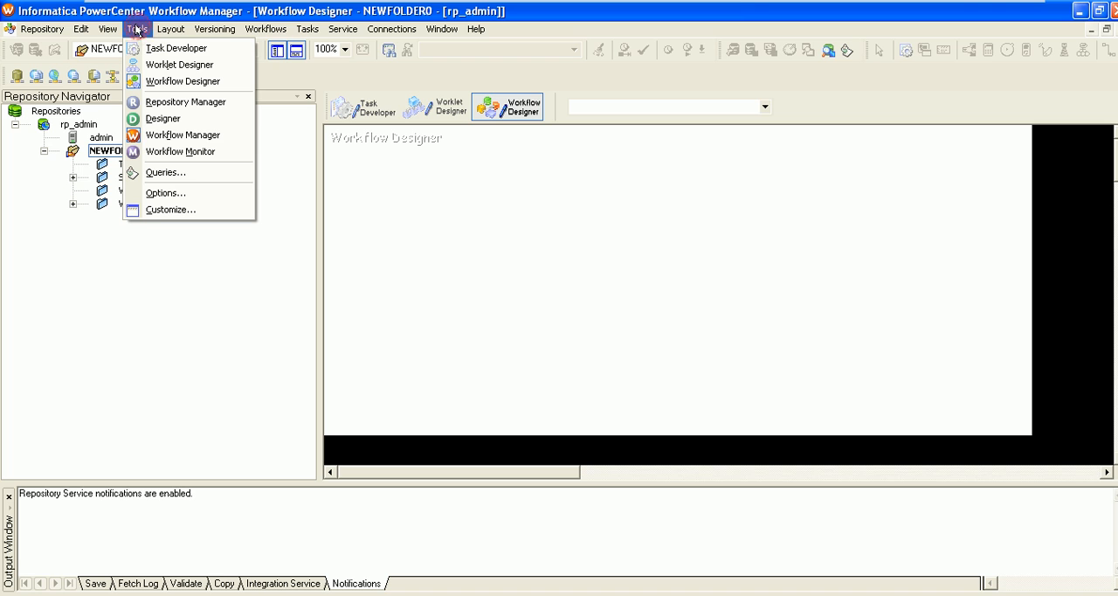
click(173, 50)
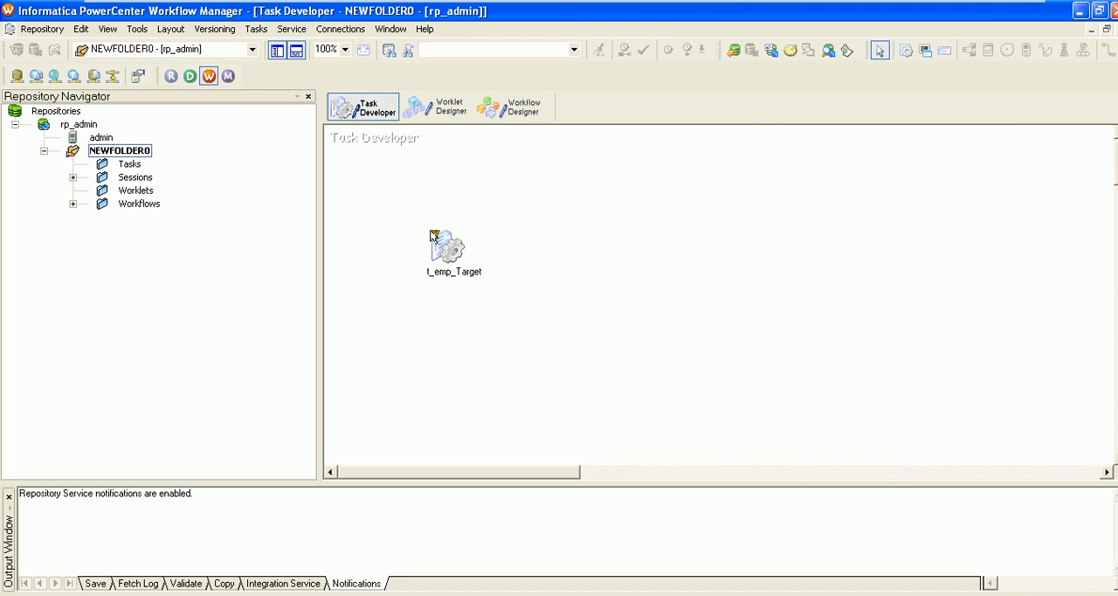
drag(449, 249, 406, 190)
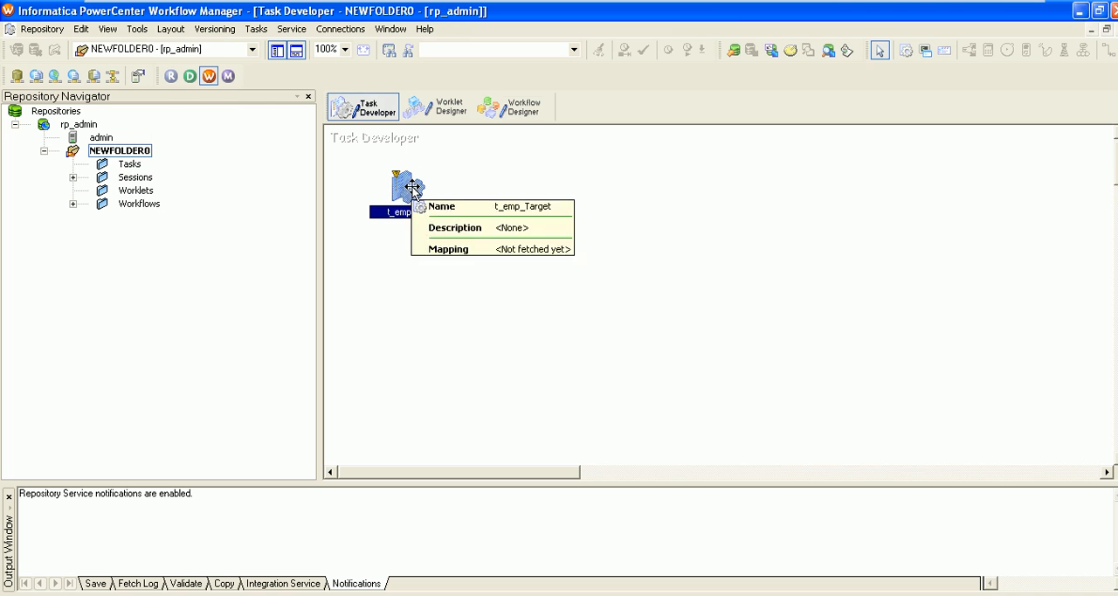
key(Delete)
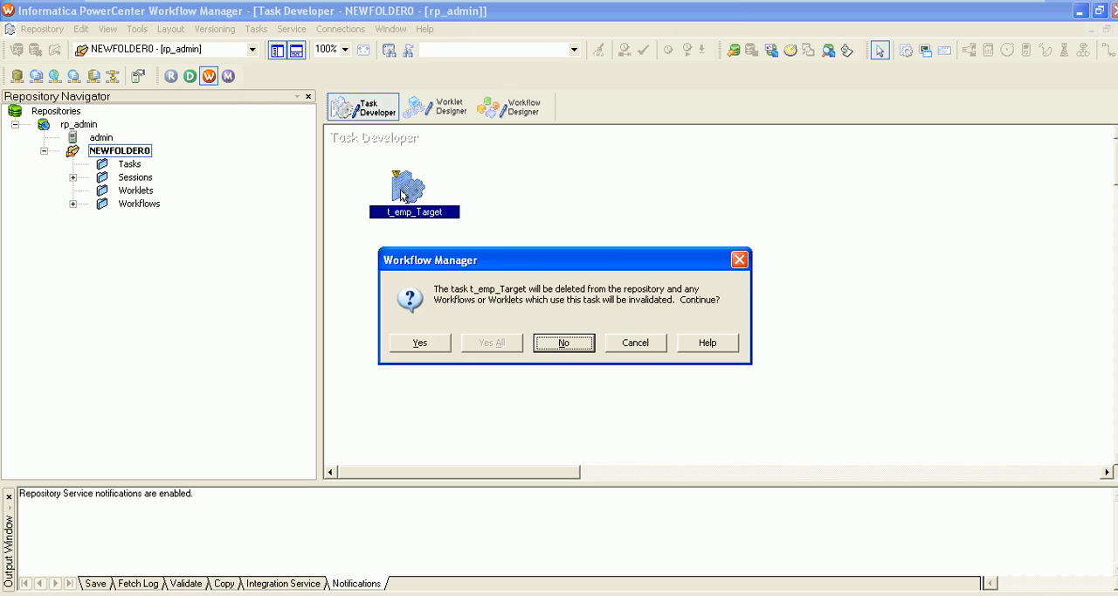
click(429, 346)
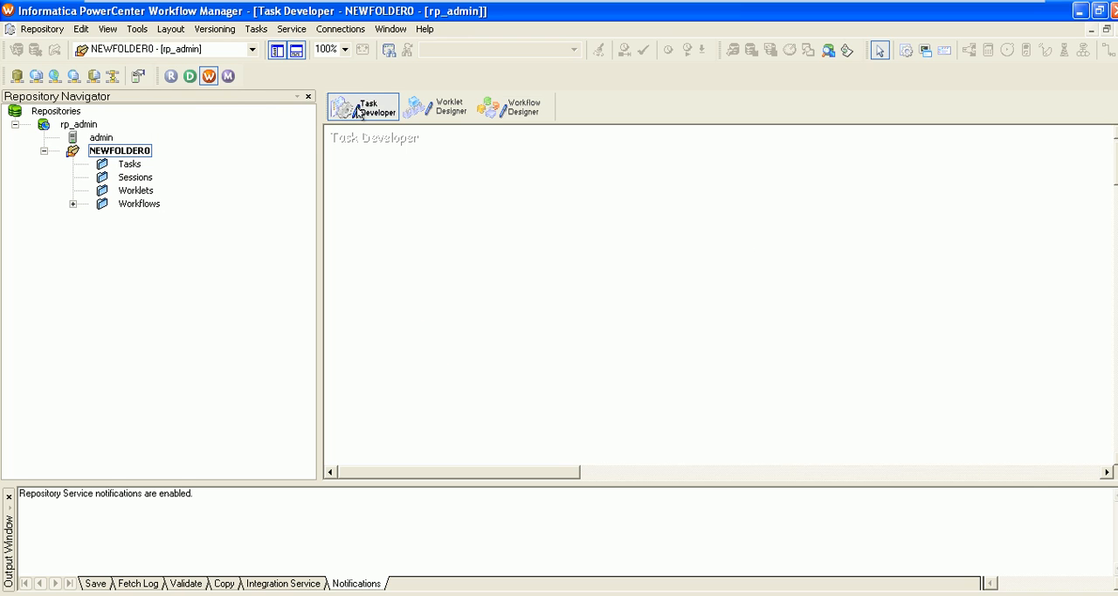
Create a new workflow named wf_SL_EMP in the Workflow Designer, keeping the other default settings
click(136, 33)
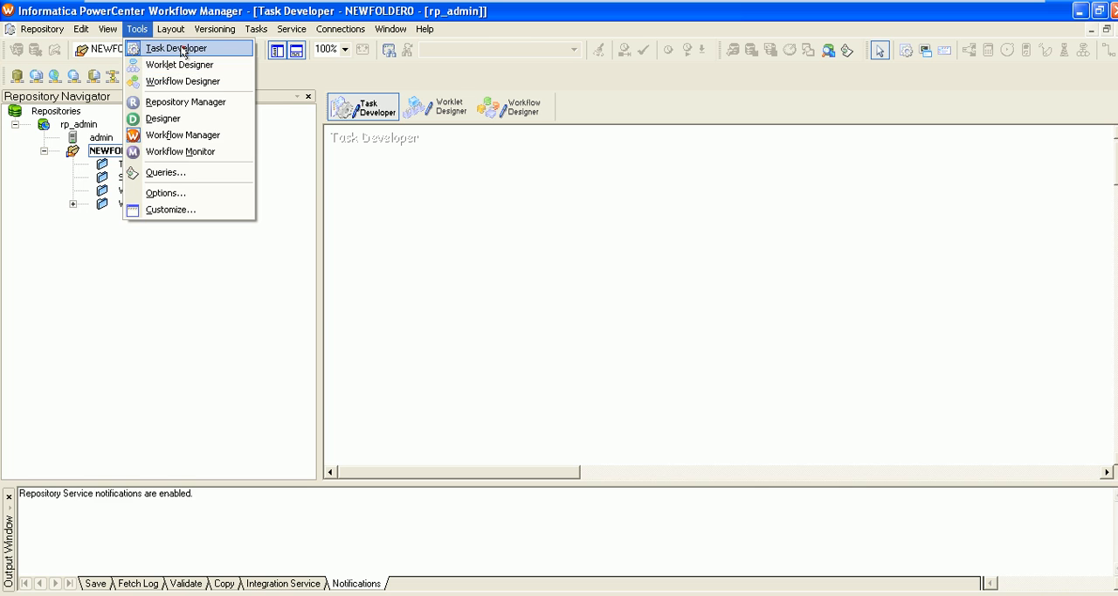
click(183, 50)
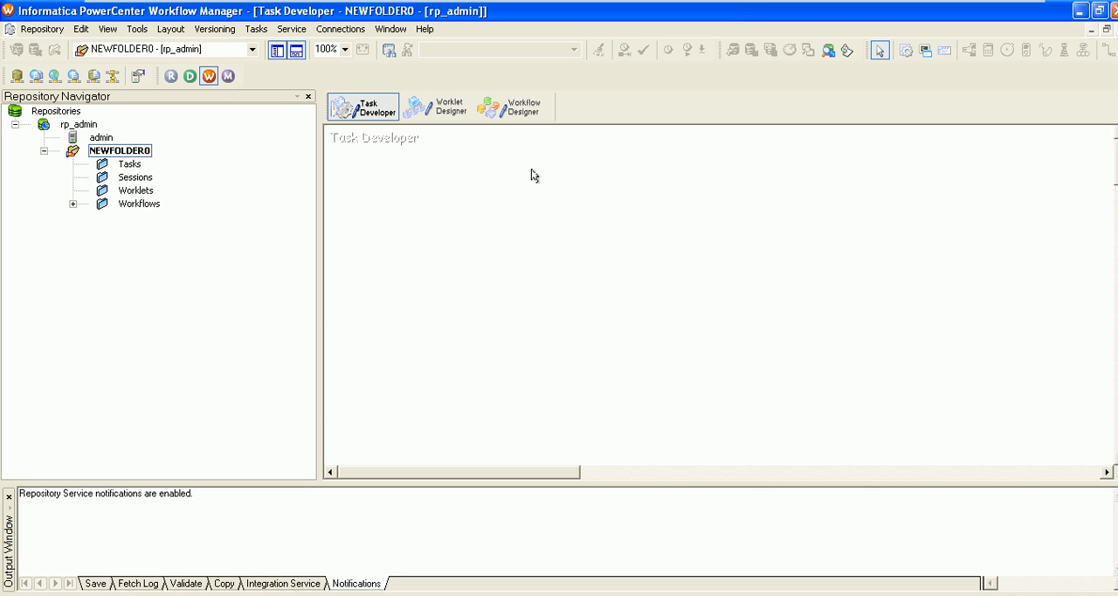
click(508, 106)
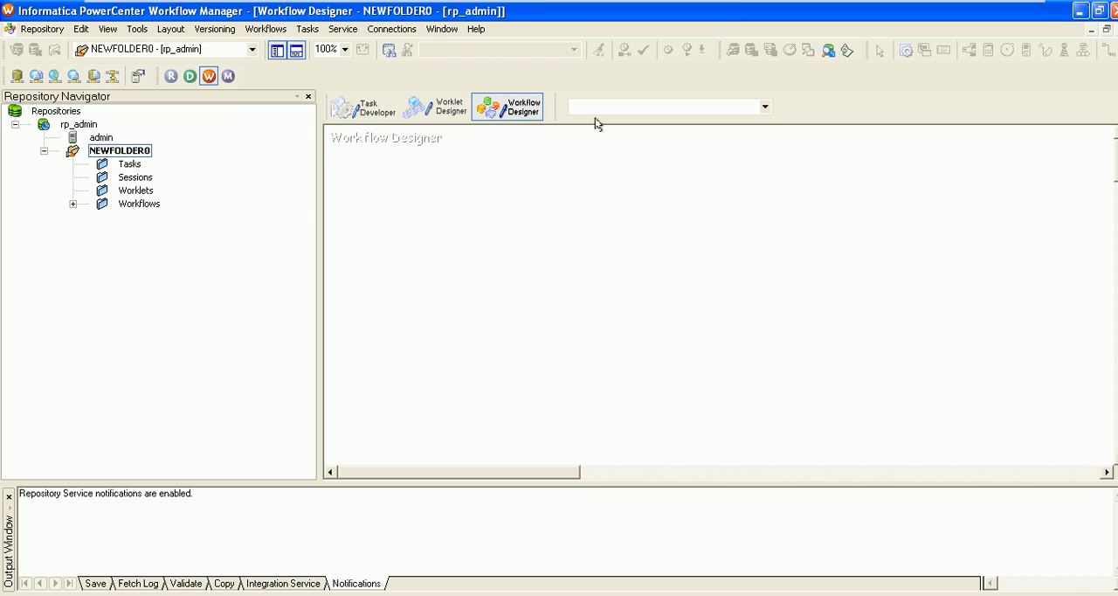
click(266, 30)
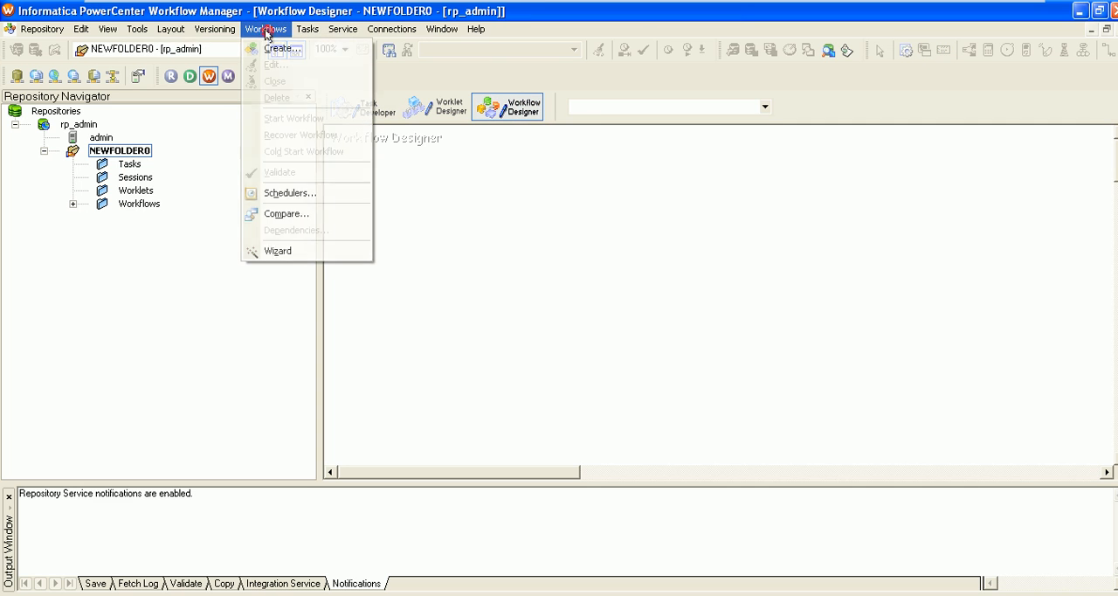
click(288, 48)
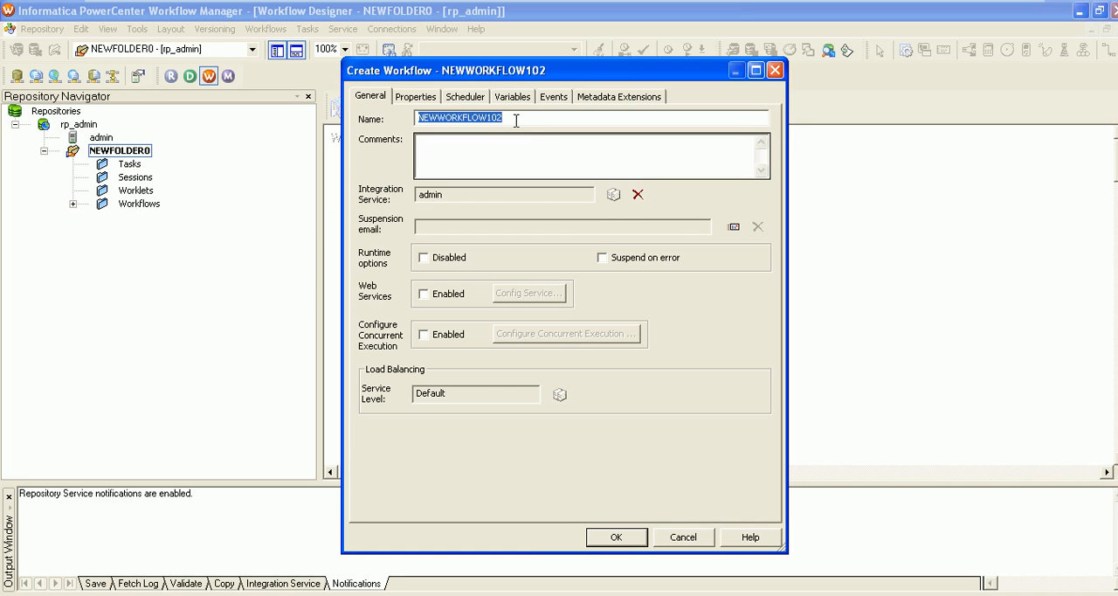
text(wf_SL_EM)
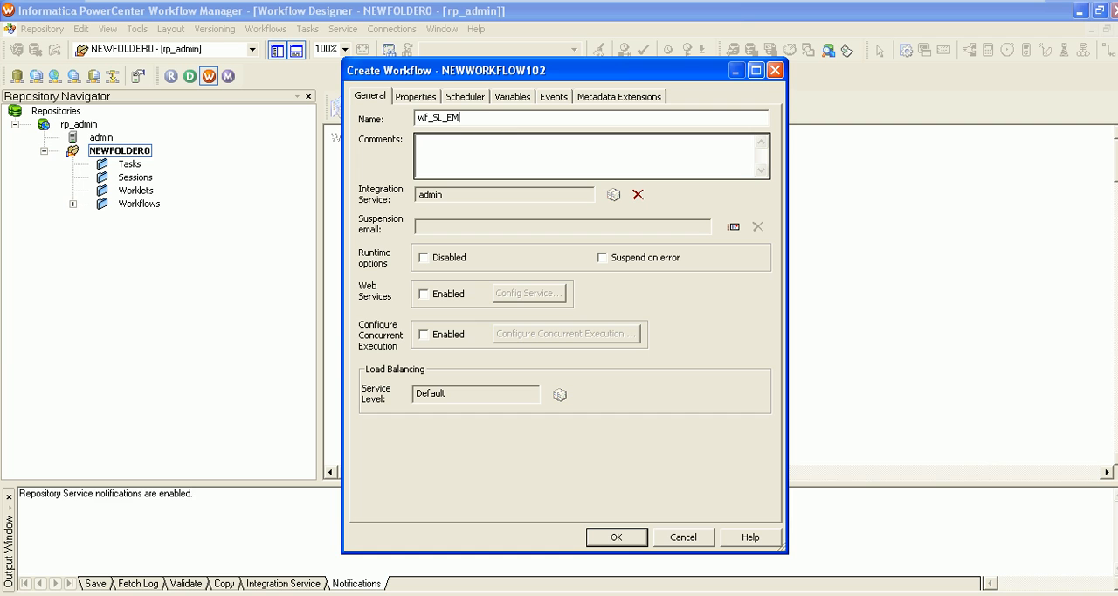
click(618, 539)
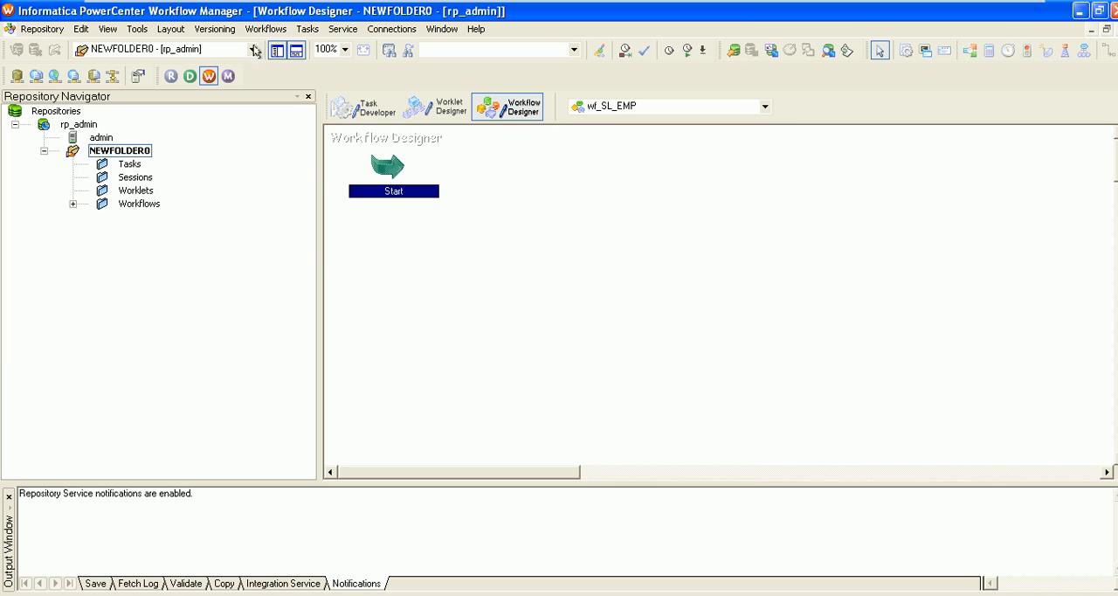
Begin a new session task named TS_SL_EMP in the Task Developer
click(358, 108)
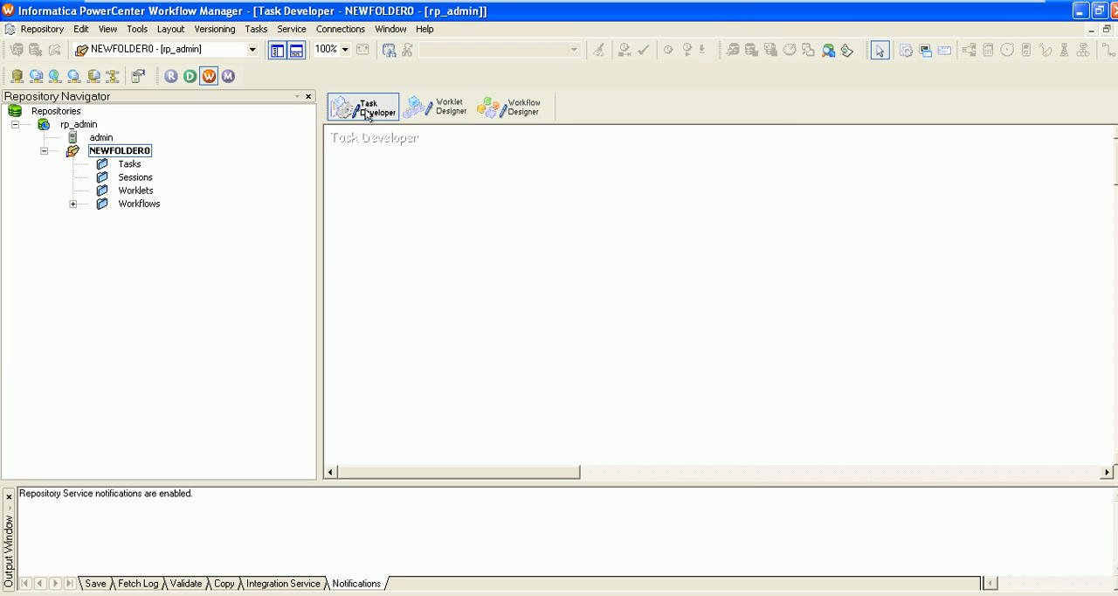
click(367, 111)
click(257, 31)
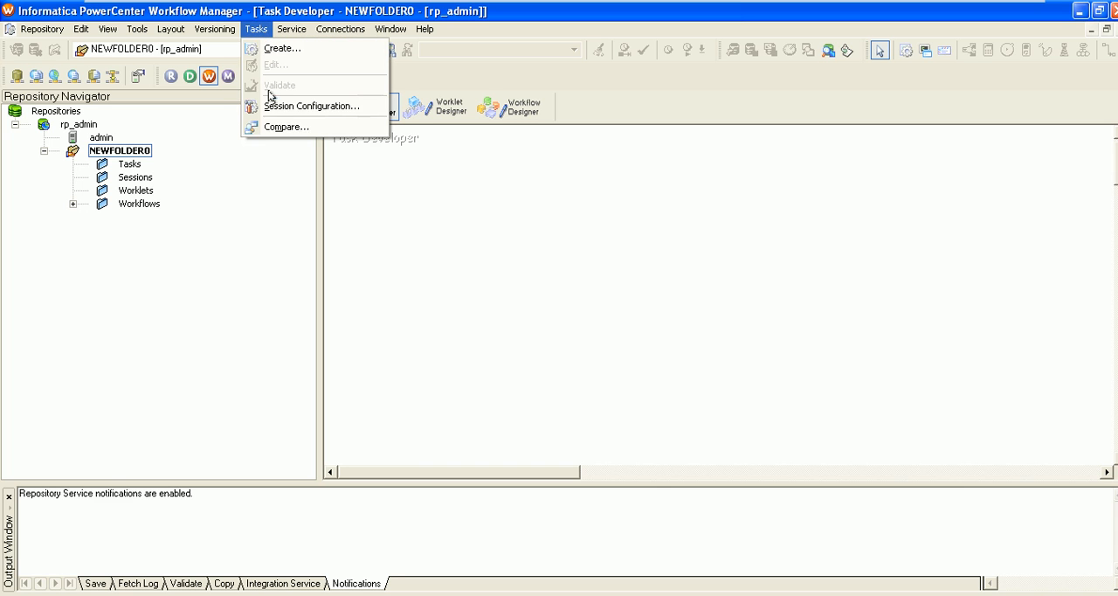
click(278, 49)
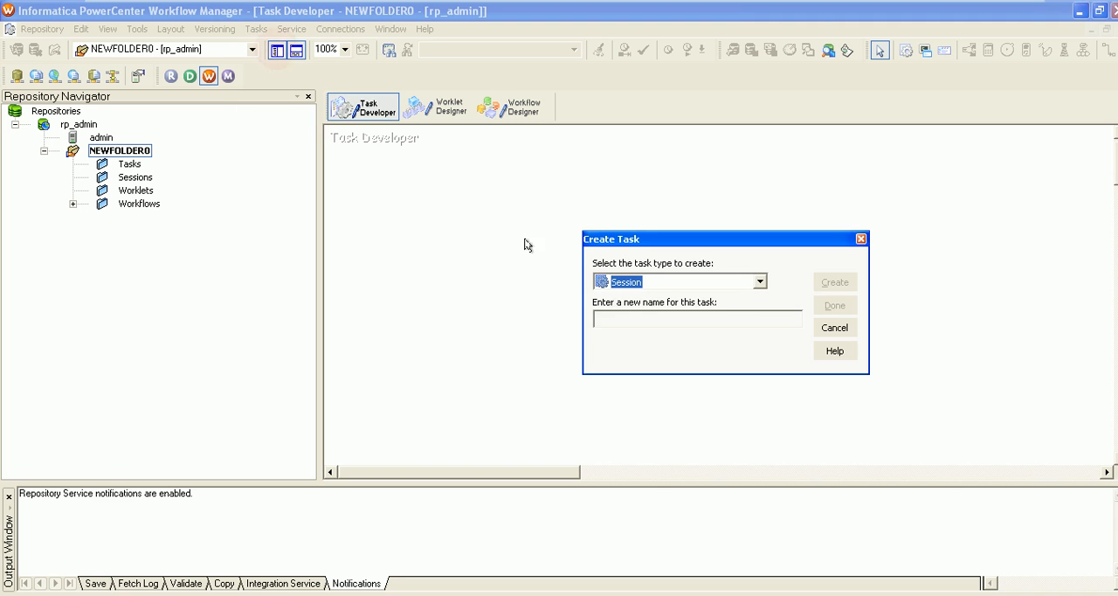
click(761, 286)
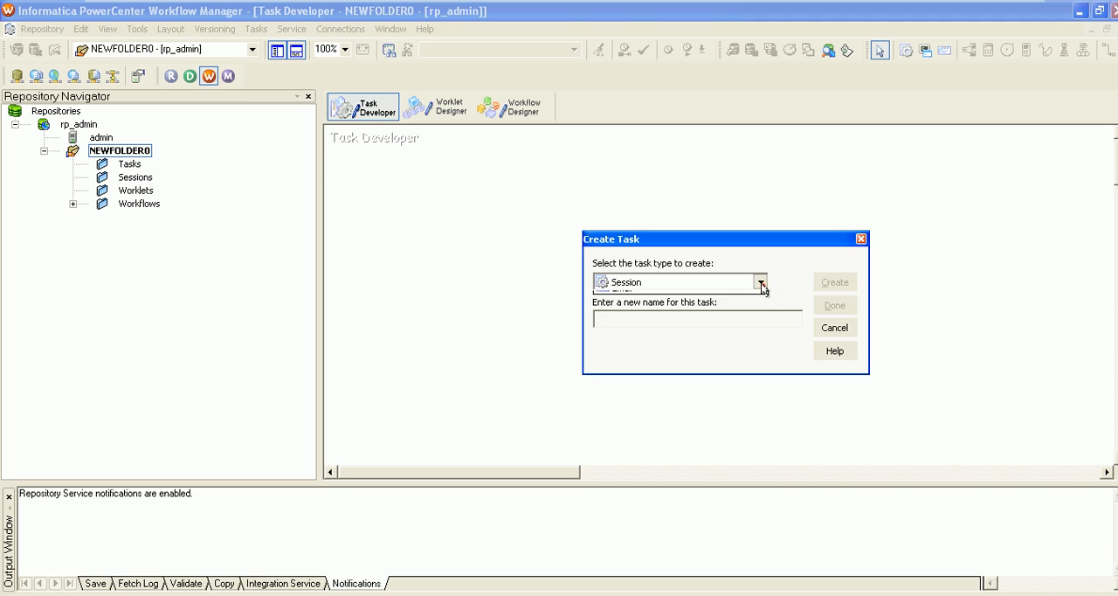
click(761, 289)
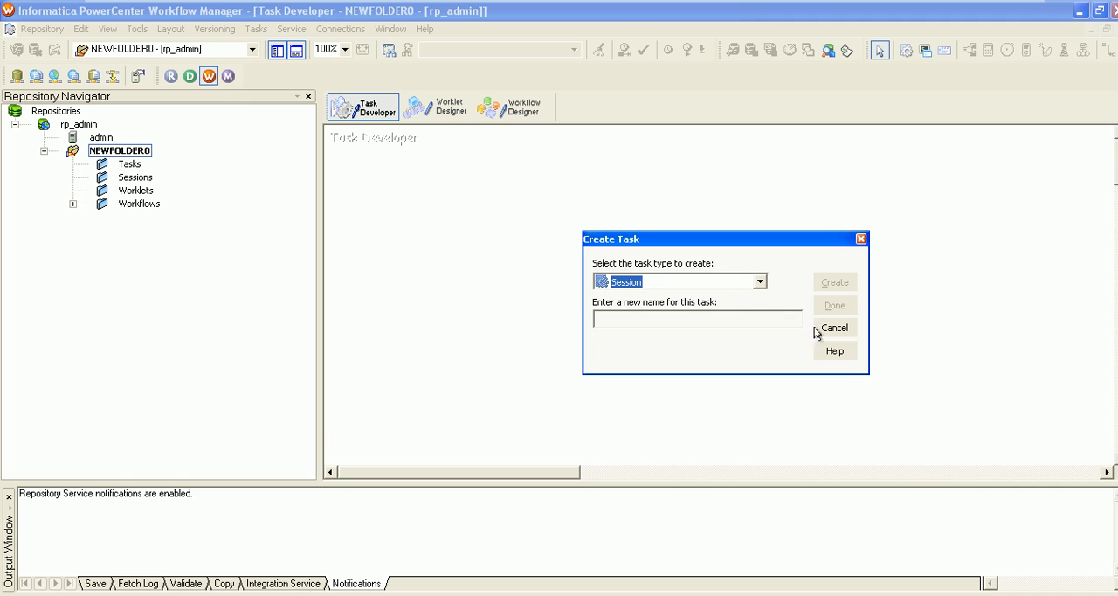
click(666, 320)
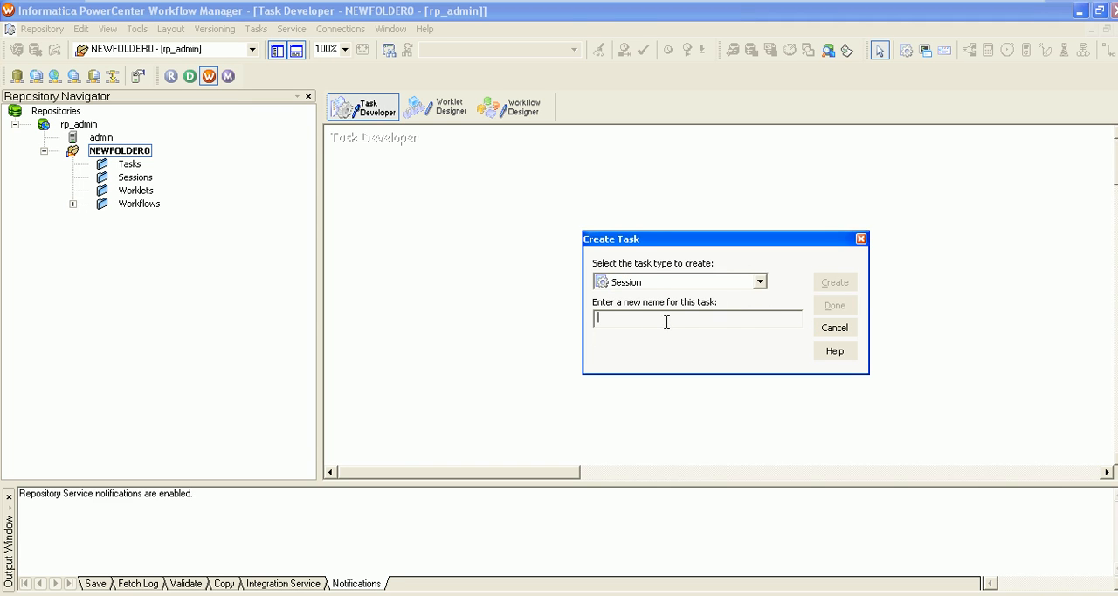
text(TS_)
click(840, 283)
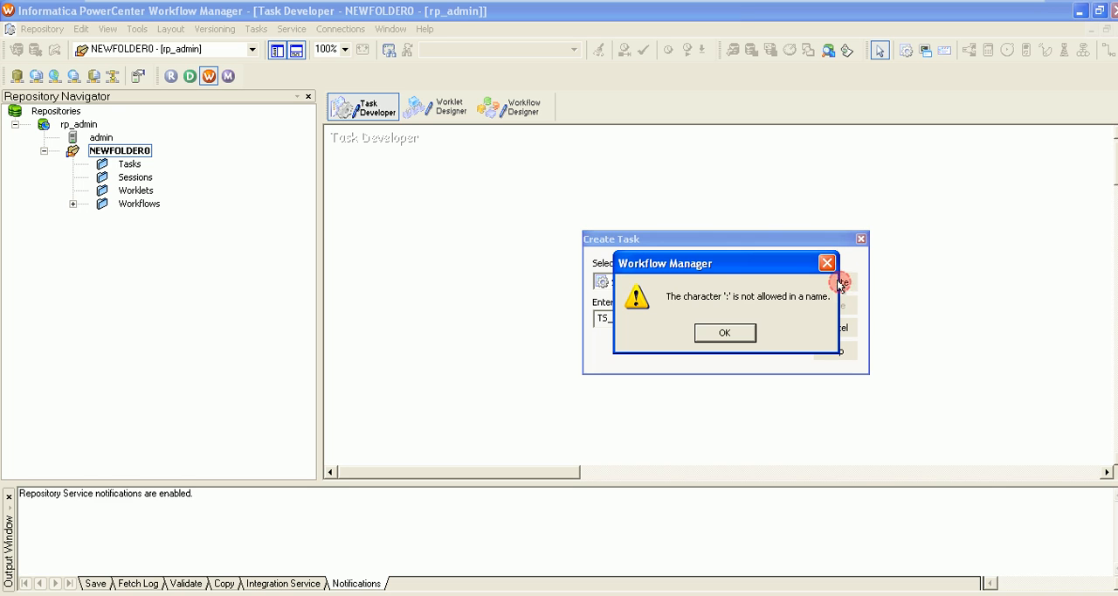
click(736, 335)
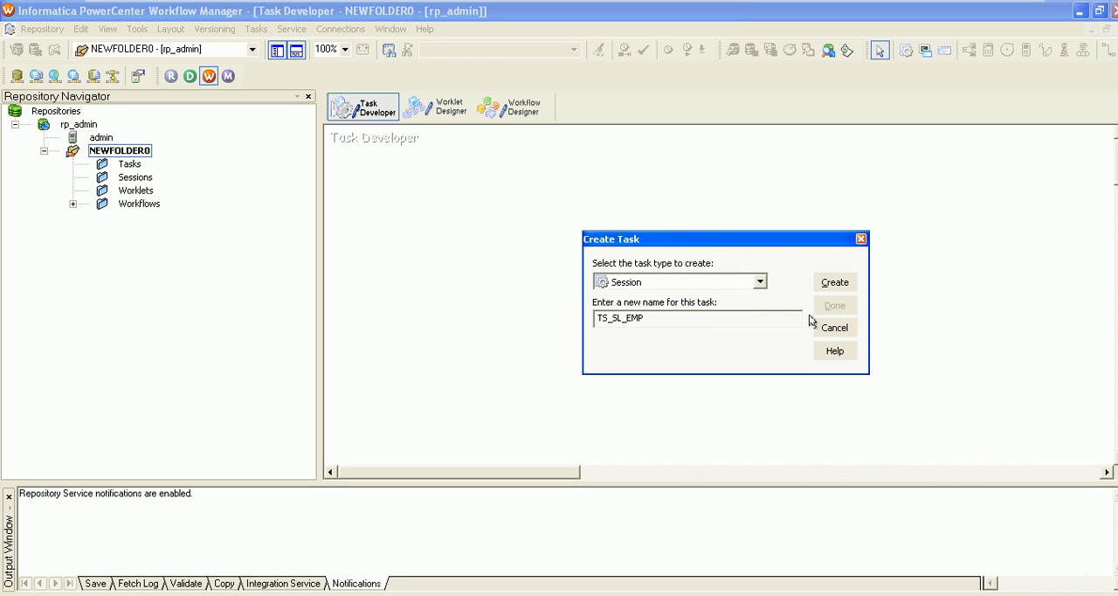
Create the TS_SL_EMP session, associate it with the m_SL_EMP: mapping and finish the task creation
click(835, 282)
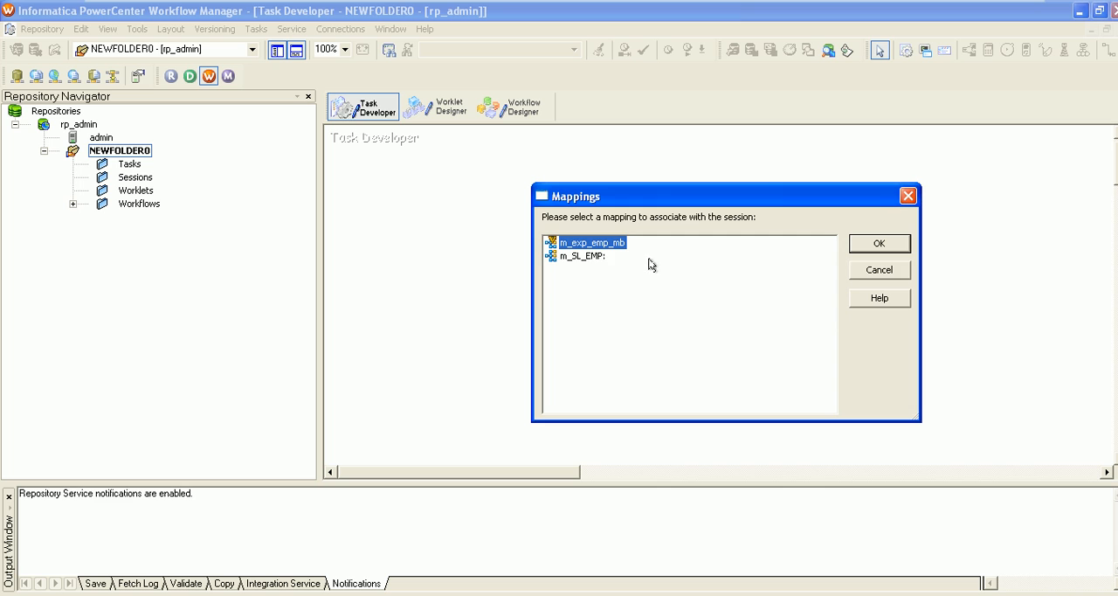
click(583, 257)
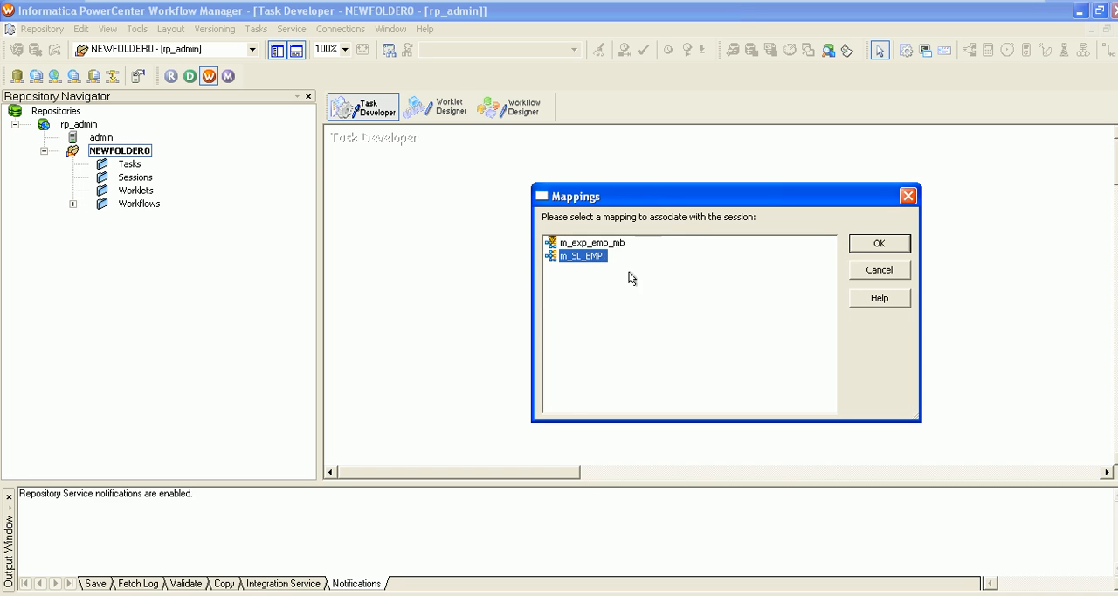
click(869, 243)
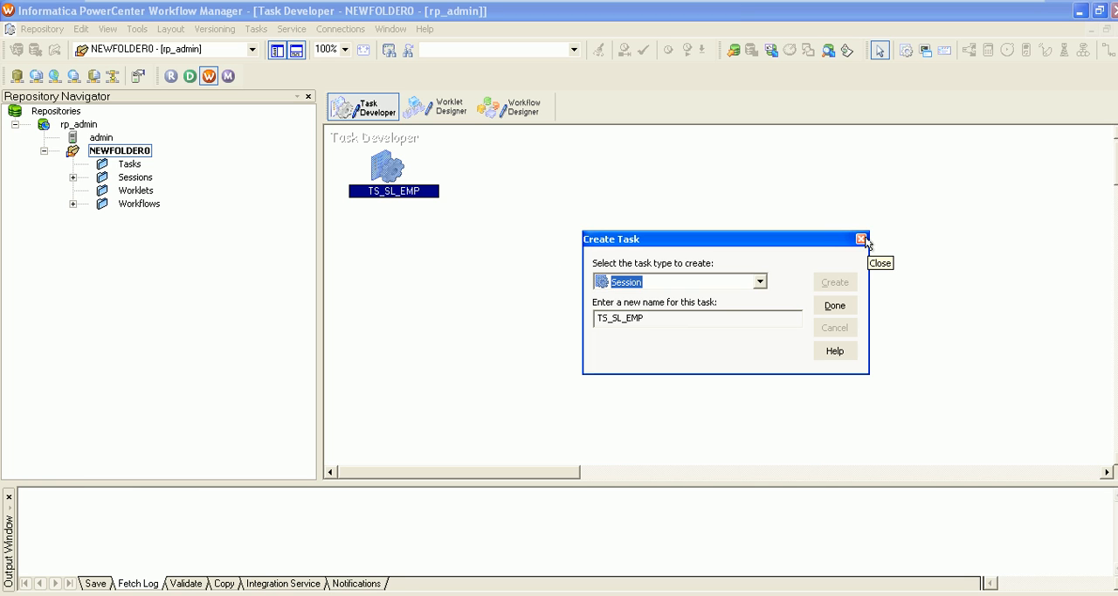
click(834, 305)
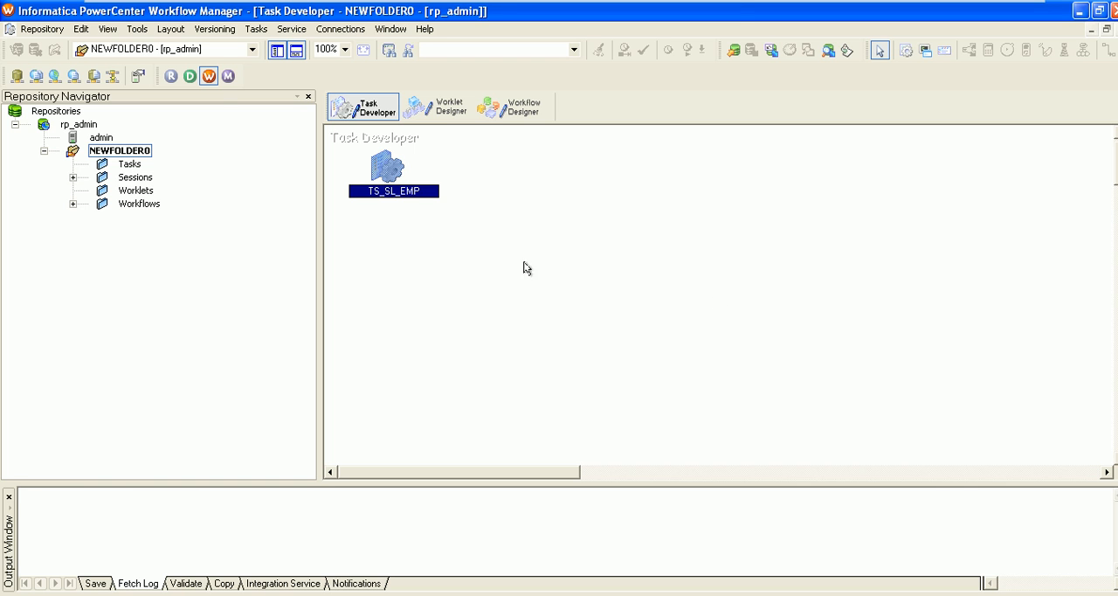
Set the relational connection of the TG_SL_EMP target in the TS_SL_EMP session's mapping to Target_DB, and apply the change
double_click(385, 168)
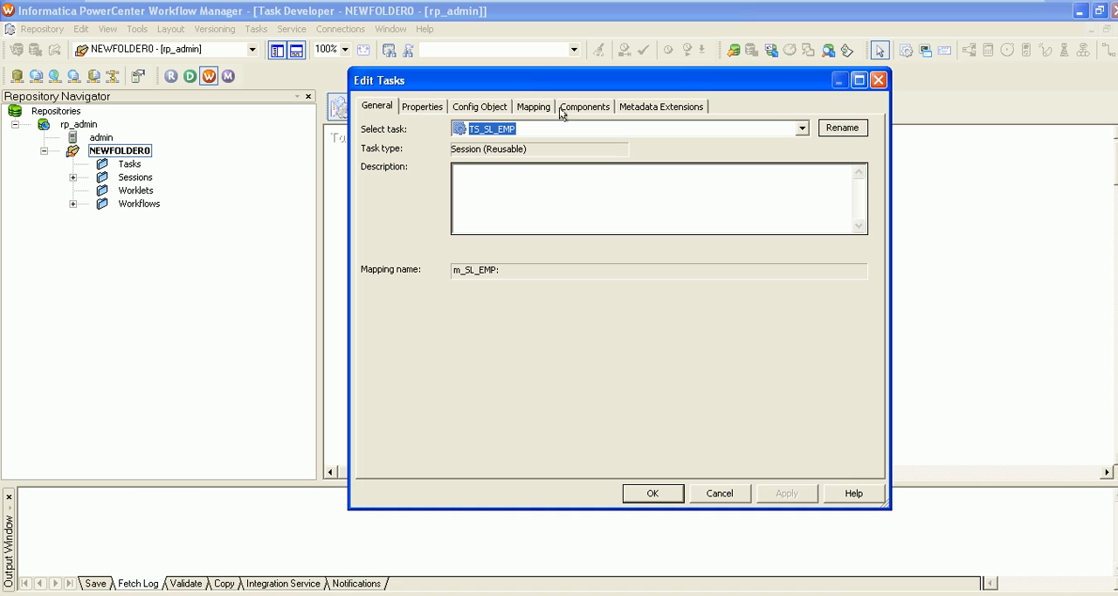
click(526, 108)
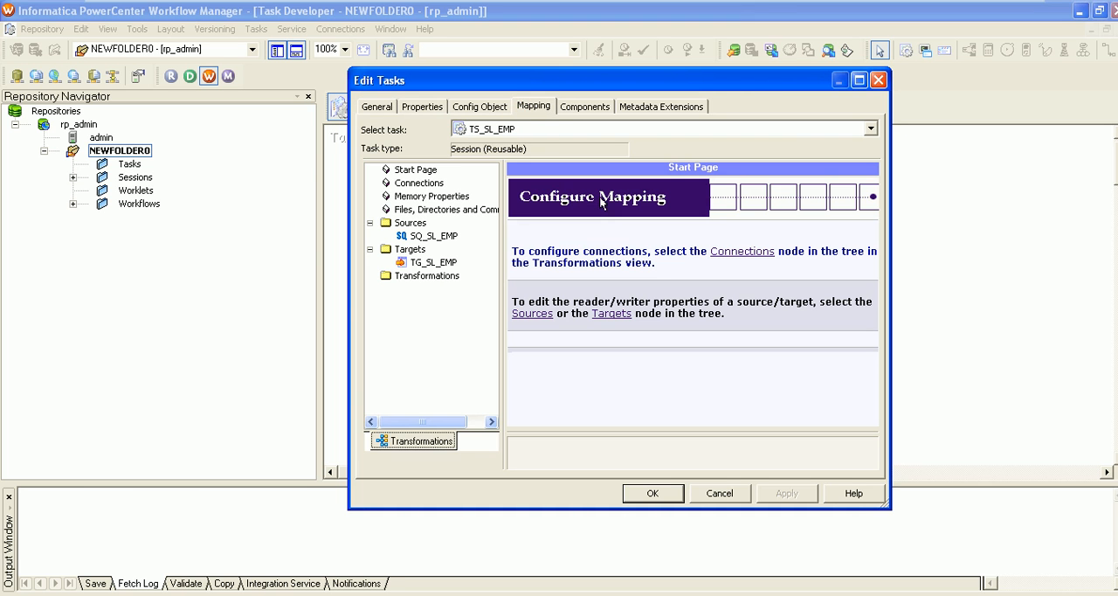
click(416, 234)
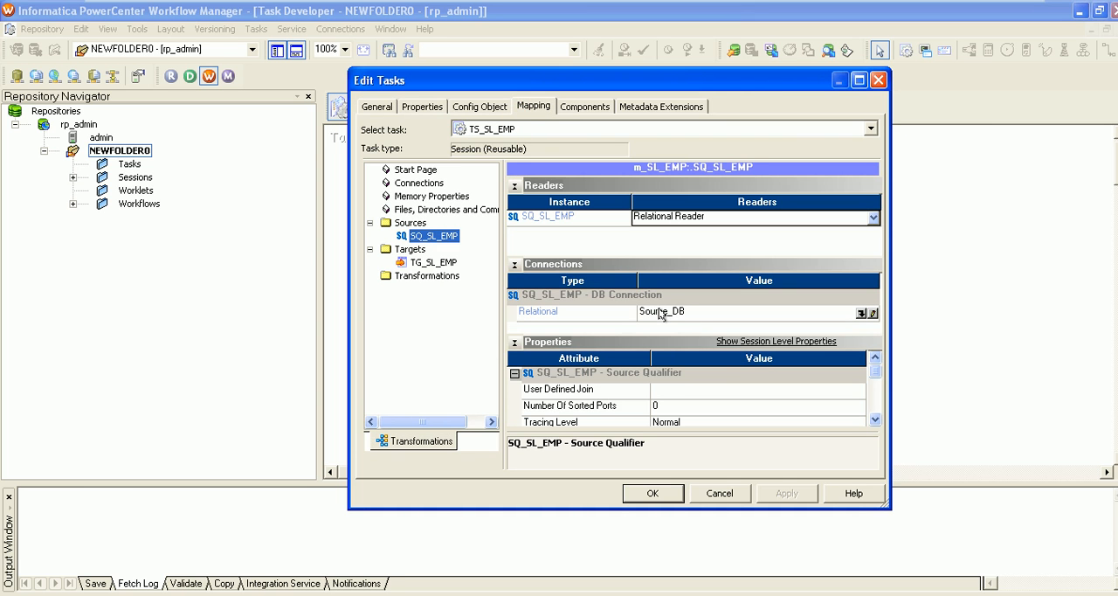
click(426, 264)
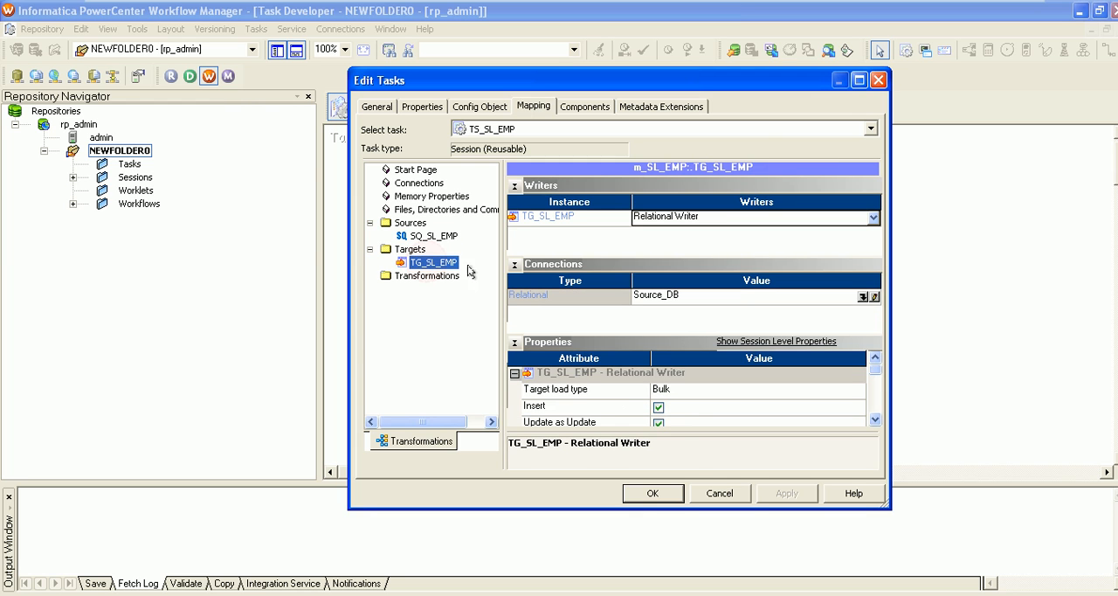
click(865, 296)
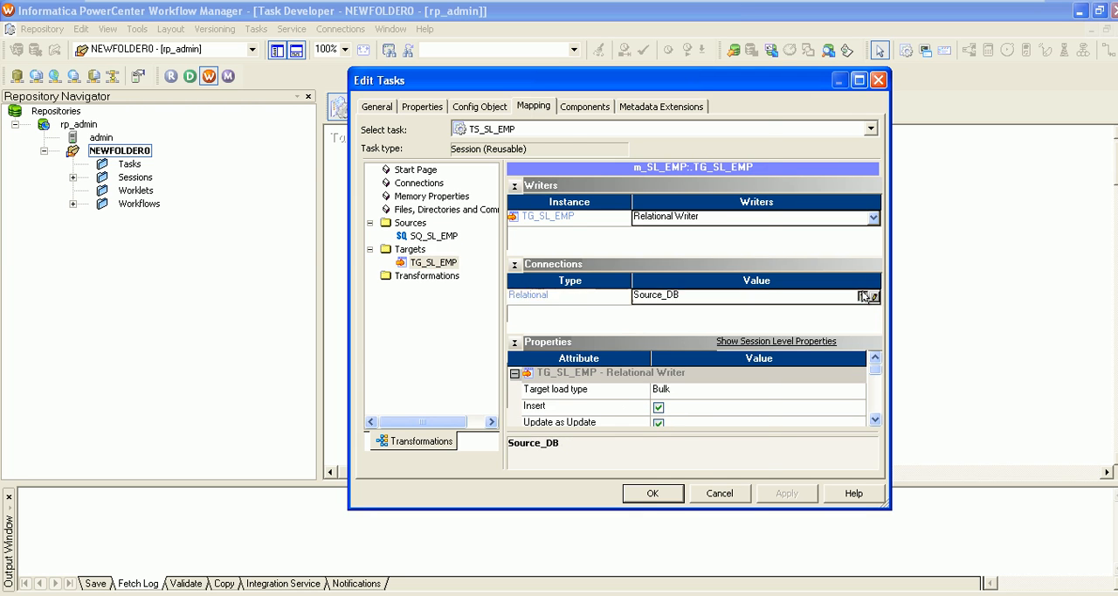
click(564, 303)
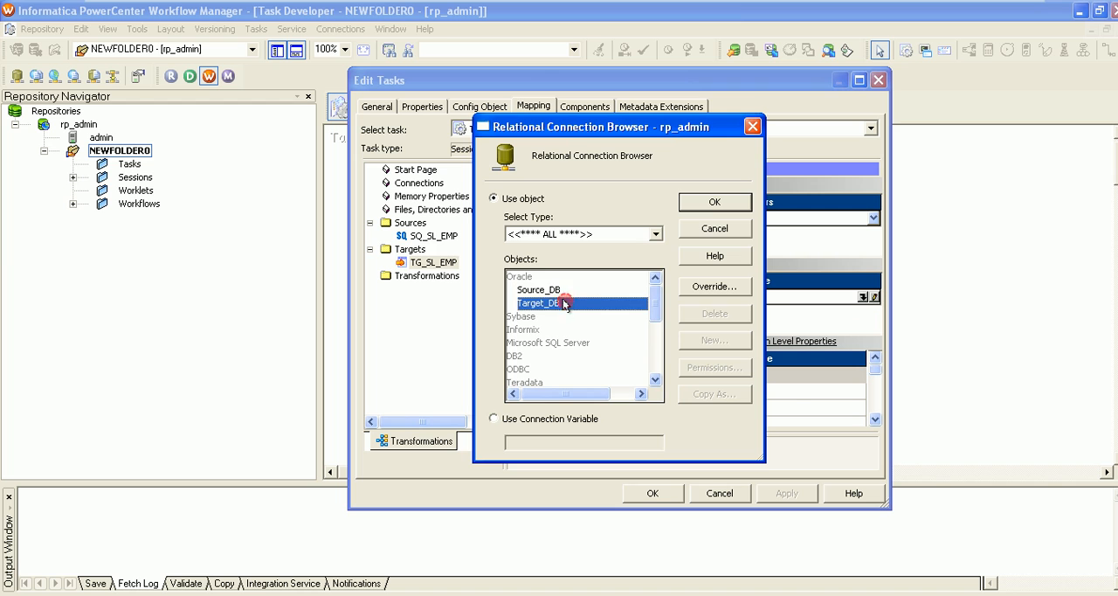
click(714, 203)
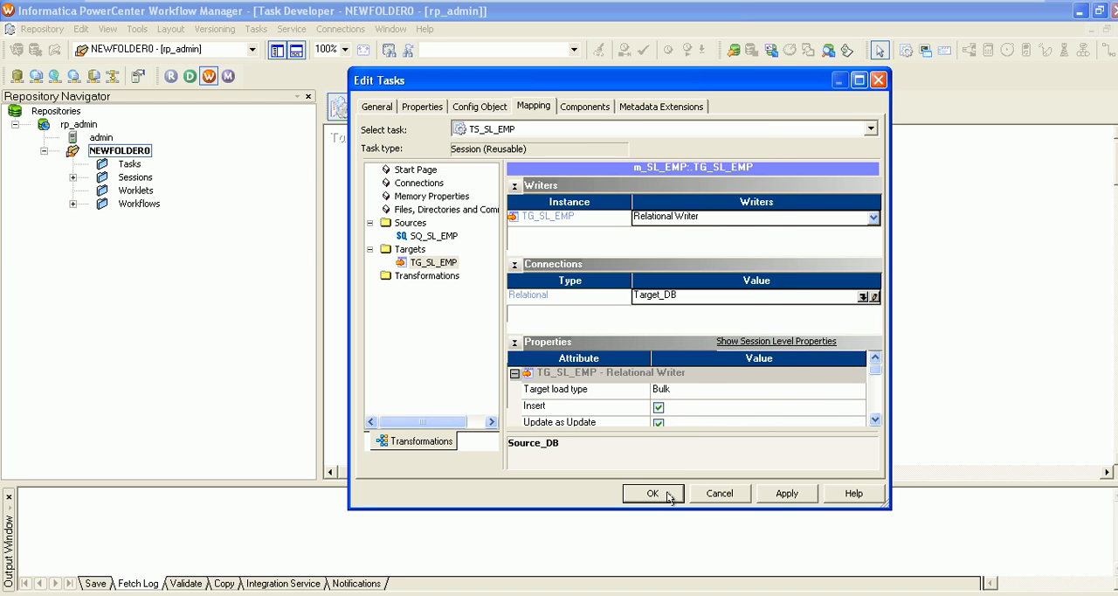
click(779, 498)
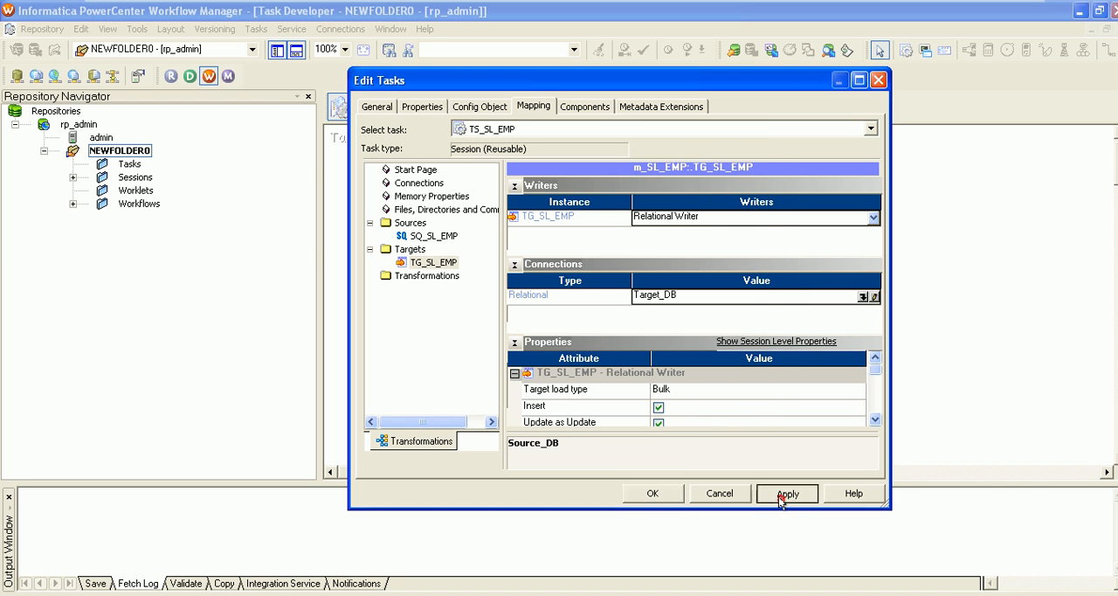
click(653, 493)
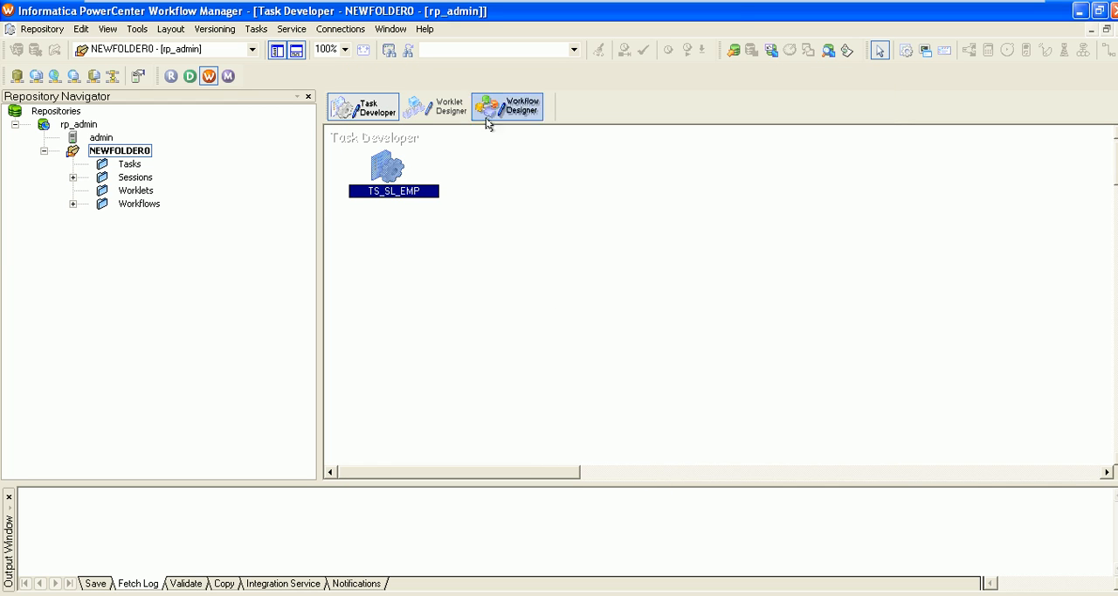
Expand the Sessions and Workflows folders of NEWFOLDER0 and open wf_SL_EMP in the Workflow Designer
click(133, 179)
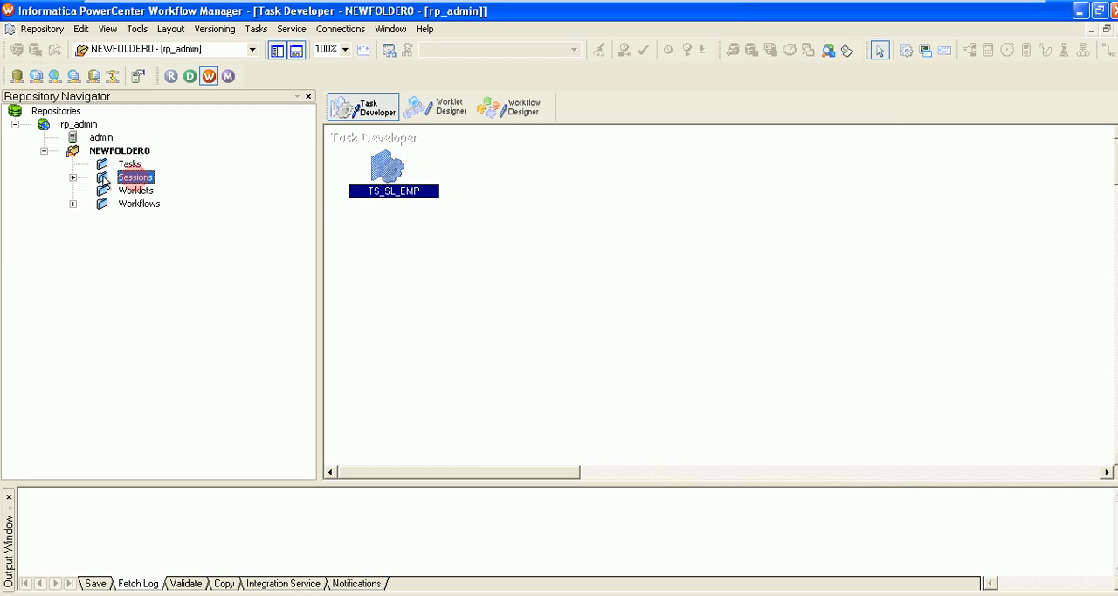
click(73, 177)
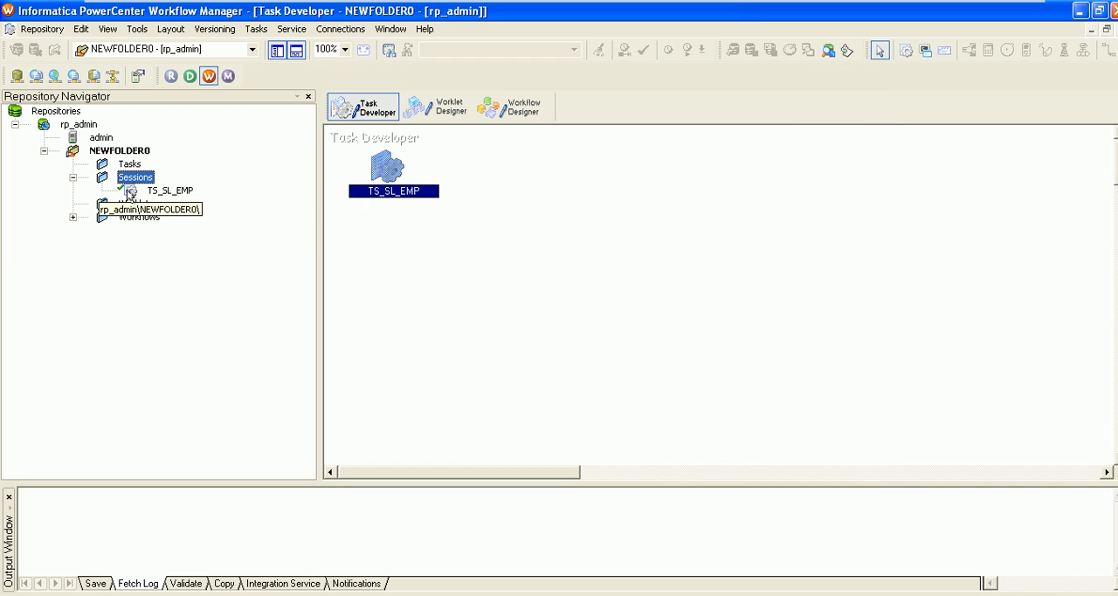
click(73, 217)
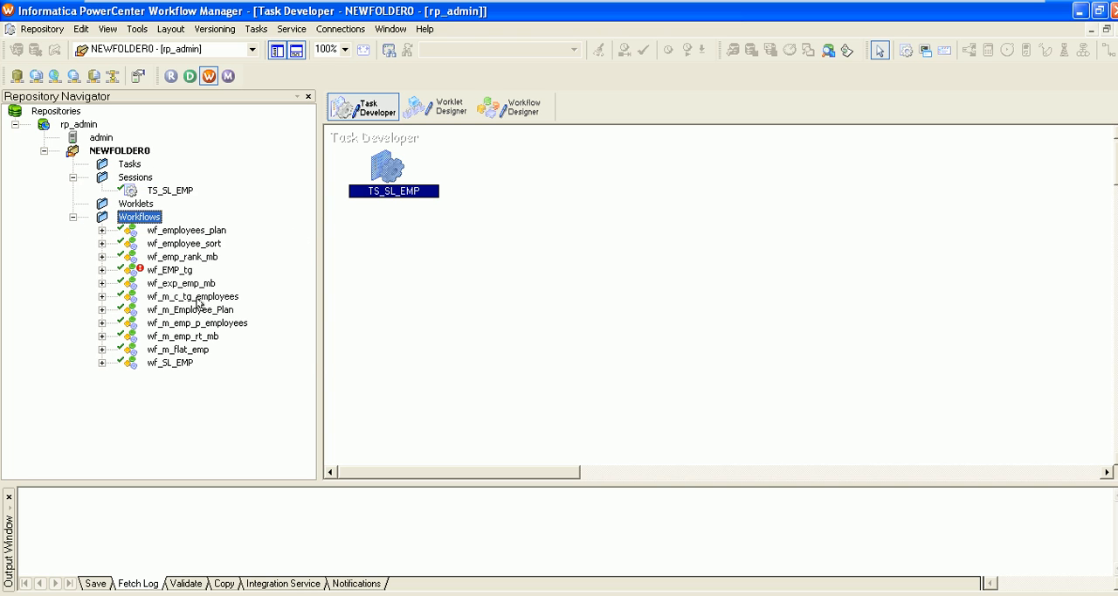
drag(161, 367, 543, 205)
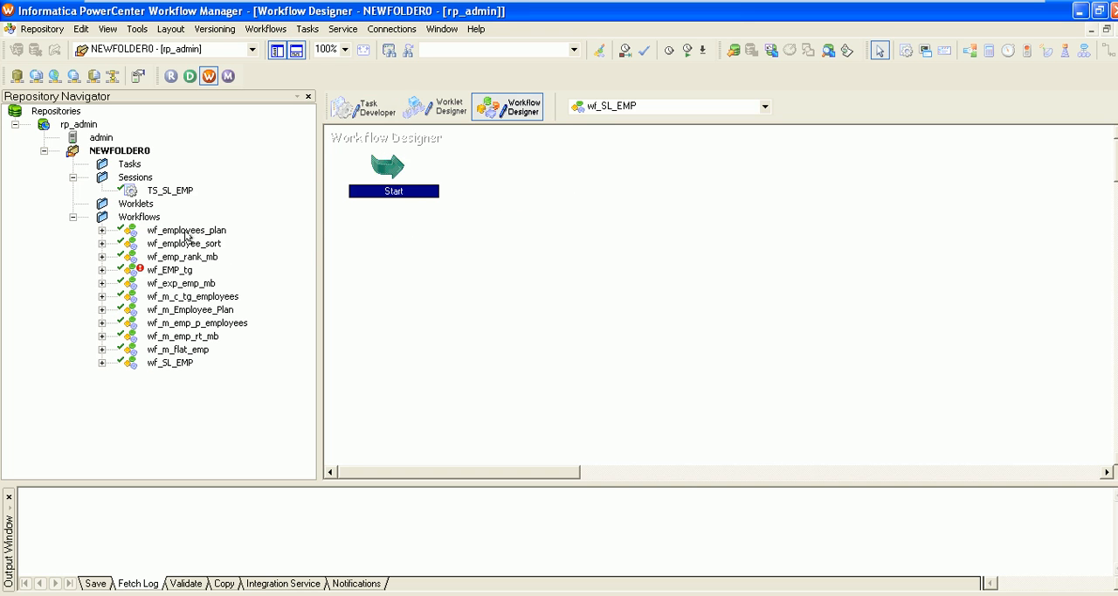
click(361, 115)
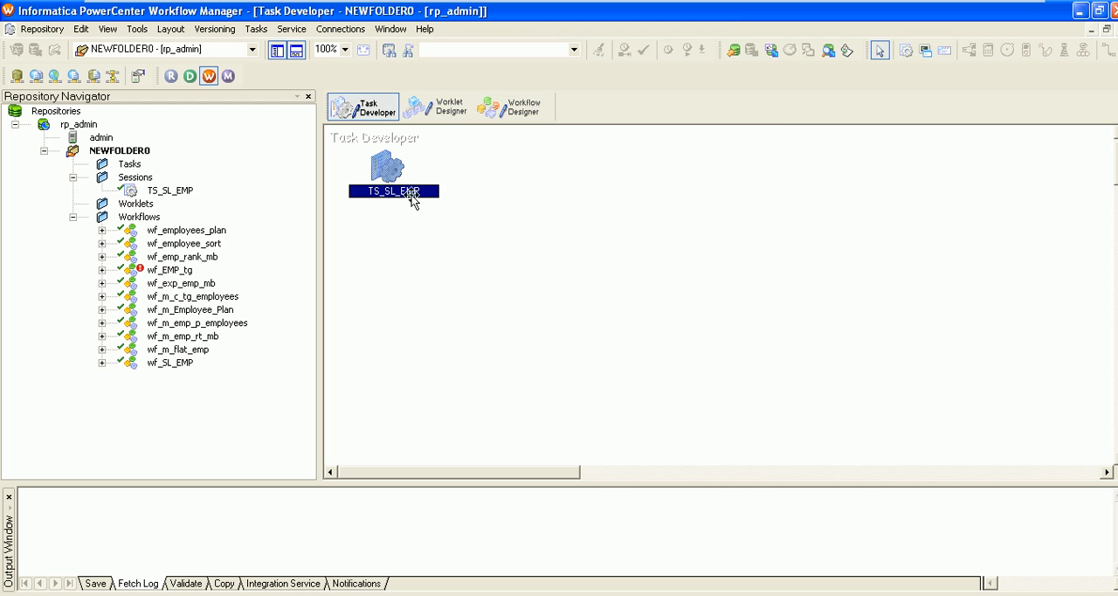
drag(392, 170, 428, 207)
click(517, 213)
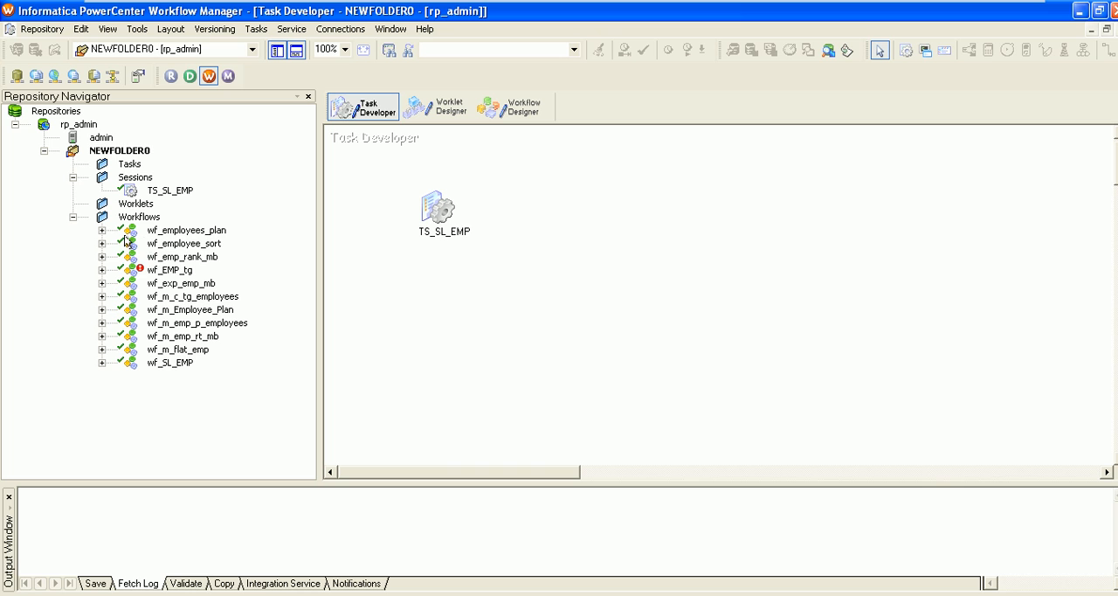
click(170, 362)
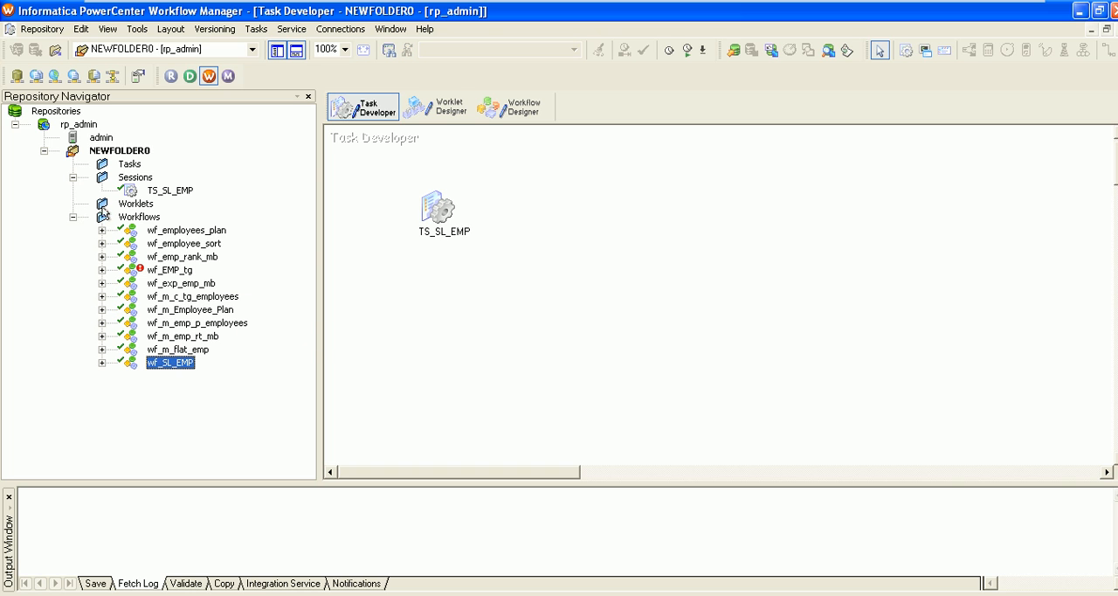
click(137, 192)
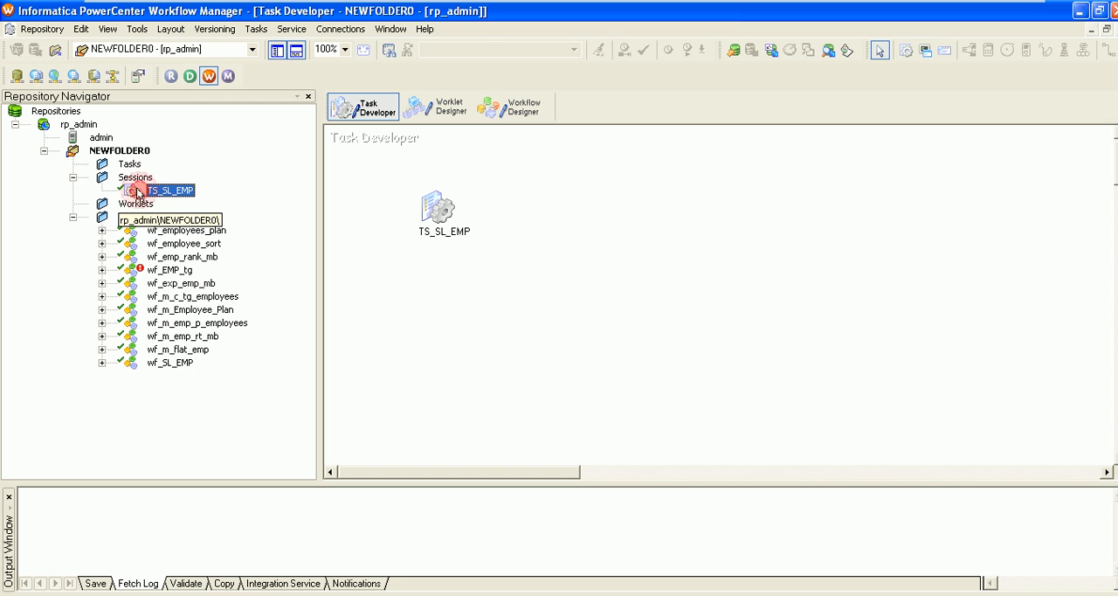
click(436, 208)
drag(438, 208, 385, 190)
click(511, 106)
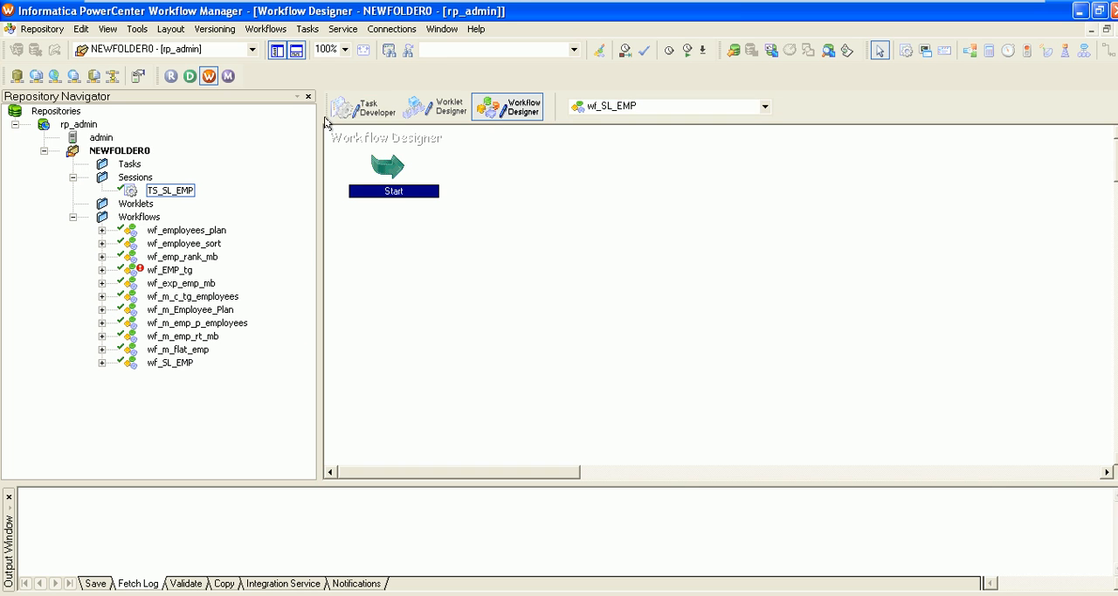
click(367, 114)
drag(389, 171, 495, 202)
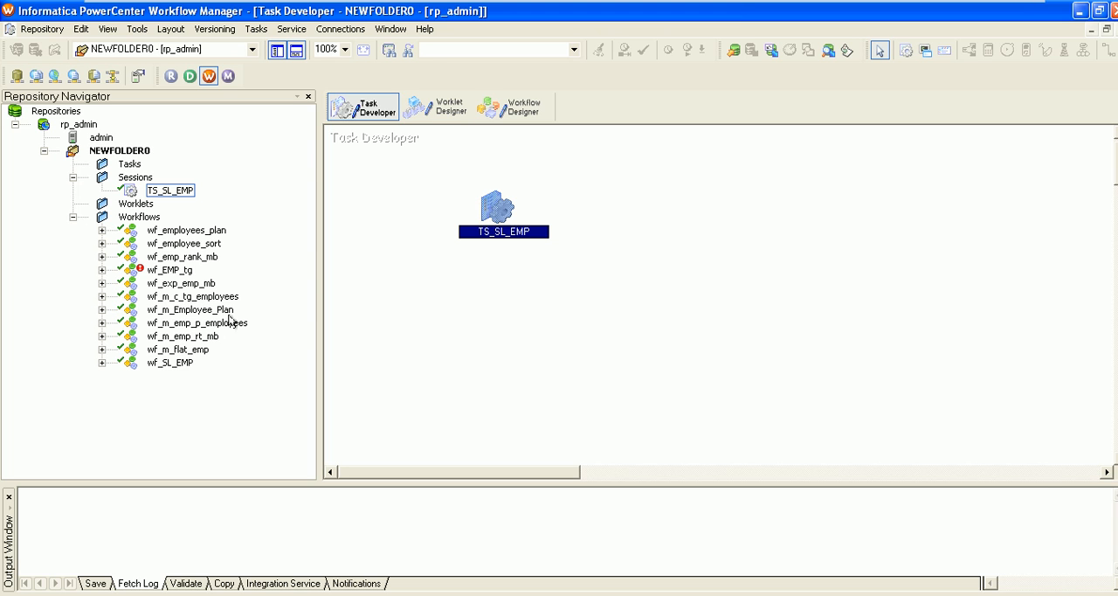
Reopen wf_SL_EMP in the Workflow Designer and expand it in the repository tree to view its contents
drag(170, 363, 644, 254)
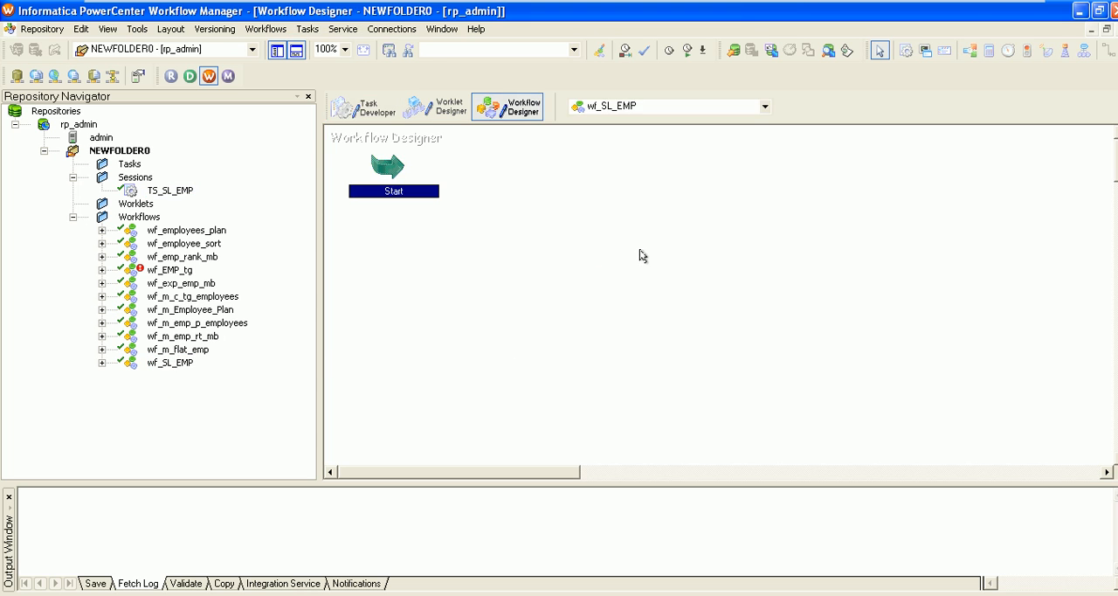
click(101, 362)
drag(185, 375, 421, 180)
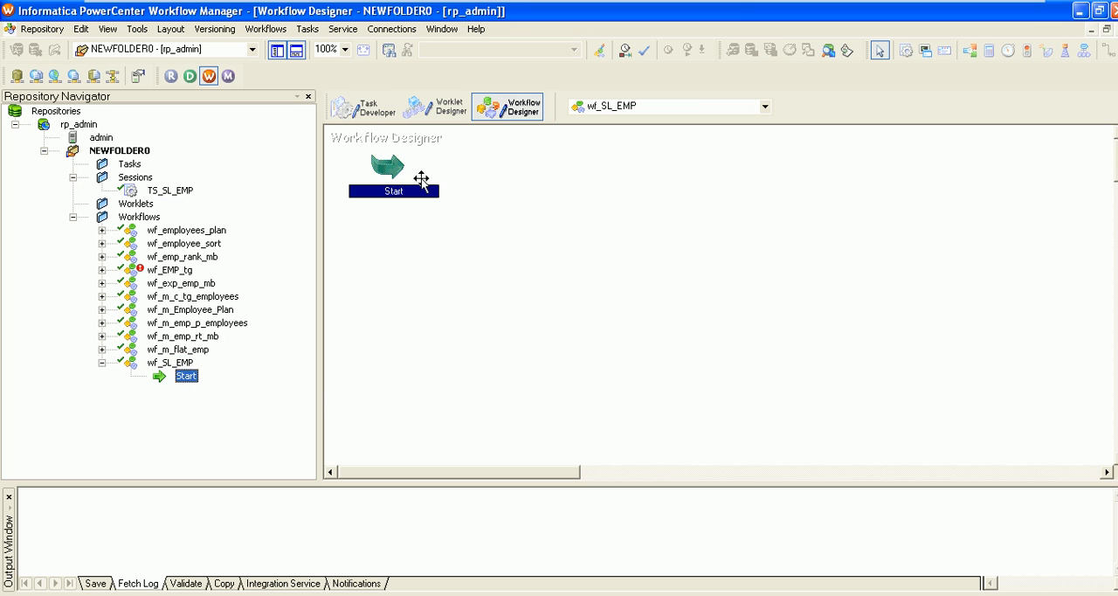
Return to the Task Developer and move the TS_SL_EMP session icon to the workspace's upper-left area
click(375, 112)
drag(495, 218, 367, 190)
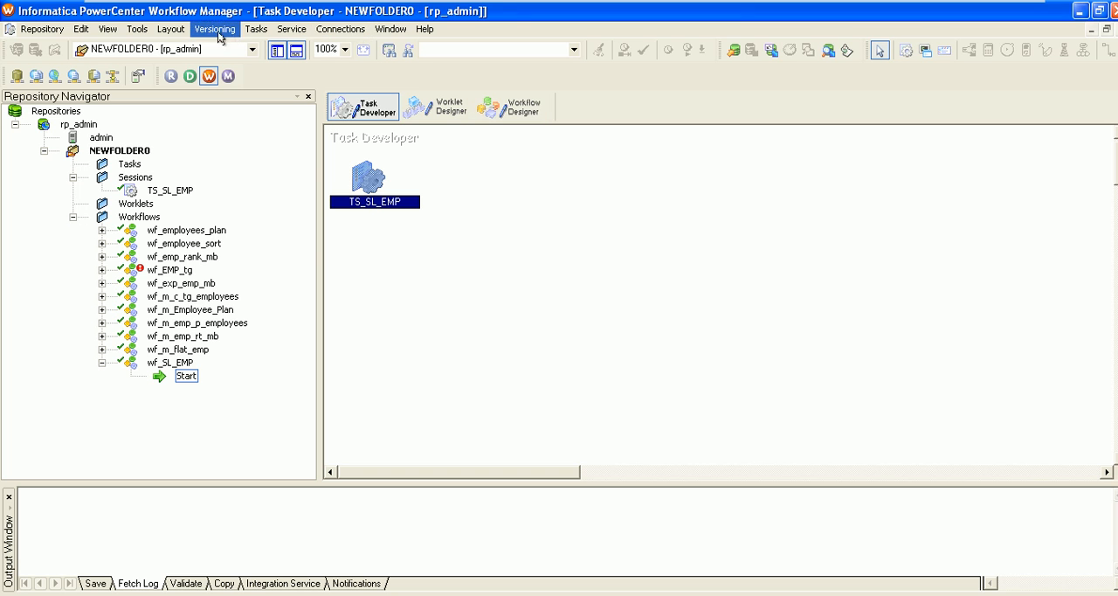
click(302, 31)
click(301, 31)
click(511, 107)
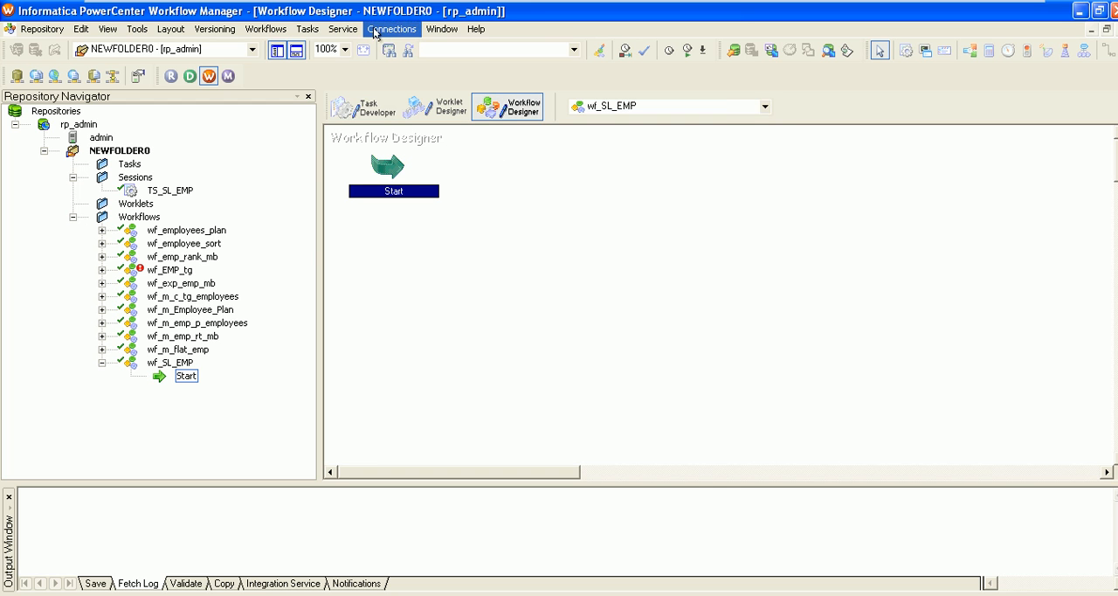
right_click(388, 173)
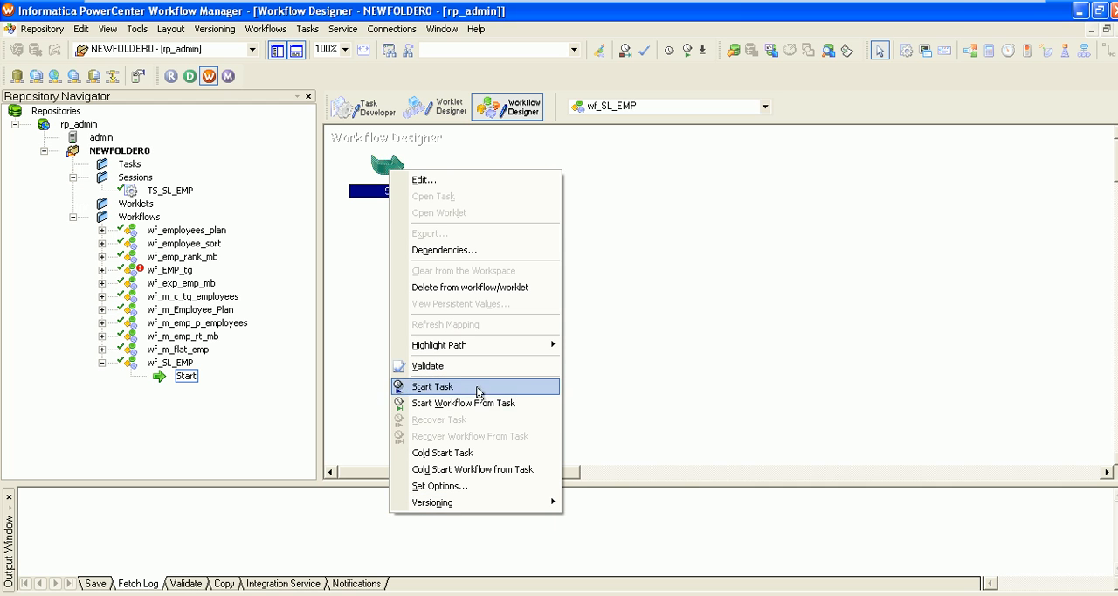
click(635, 274)
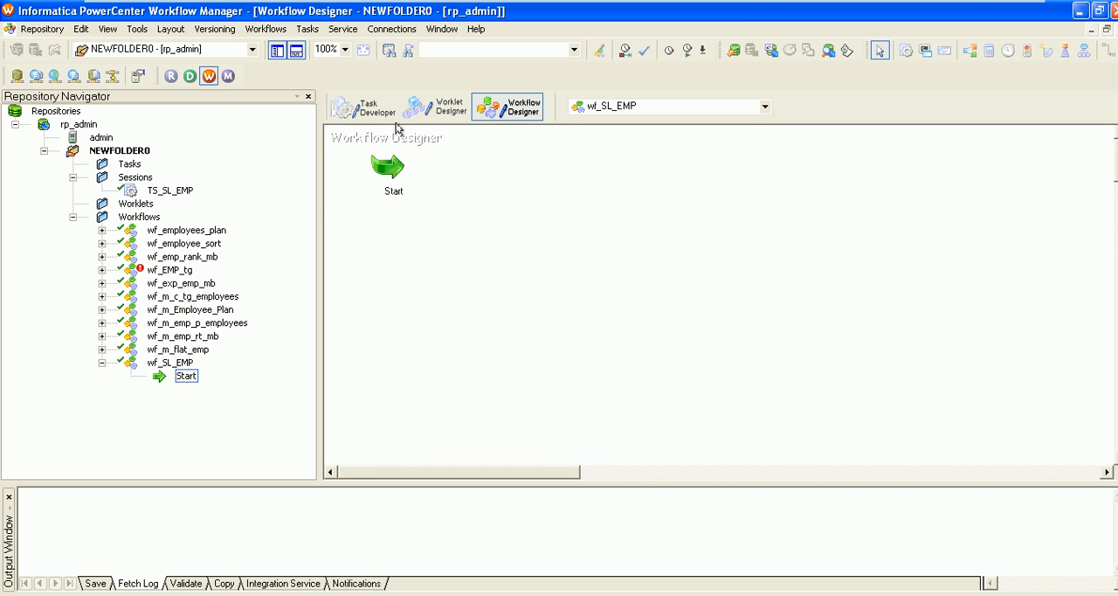
click(356, 117)
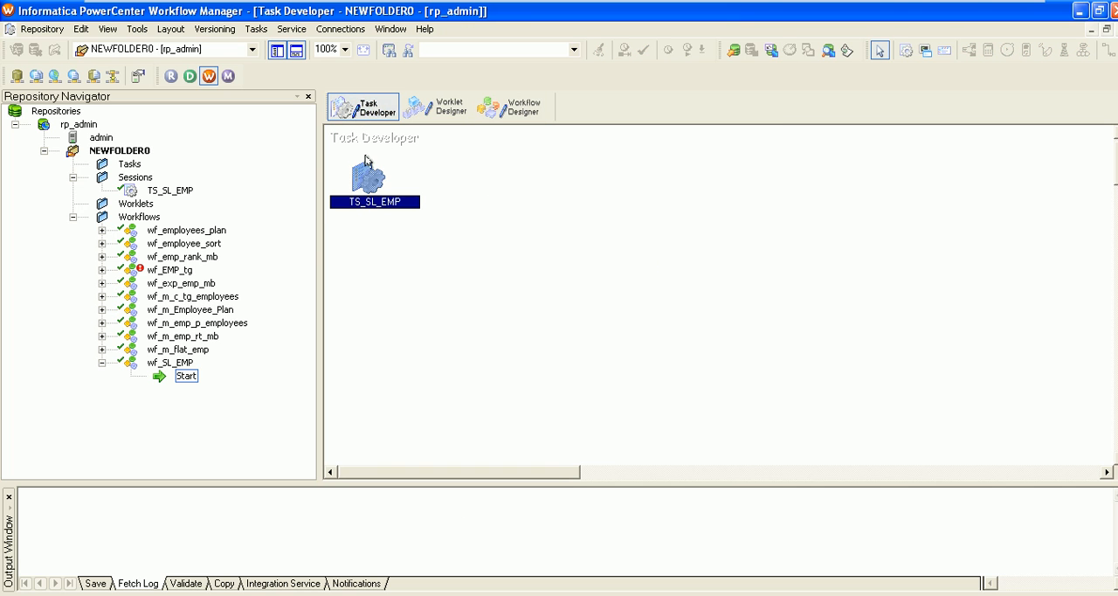
Reposition the TS_SL_EMP session icon in the Task Developer and collapse wf_SL_EMP in the repository tree
drag(364, 168, 463, 186)
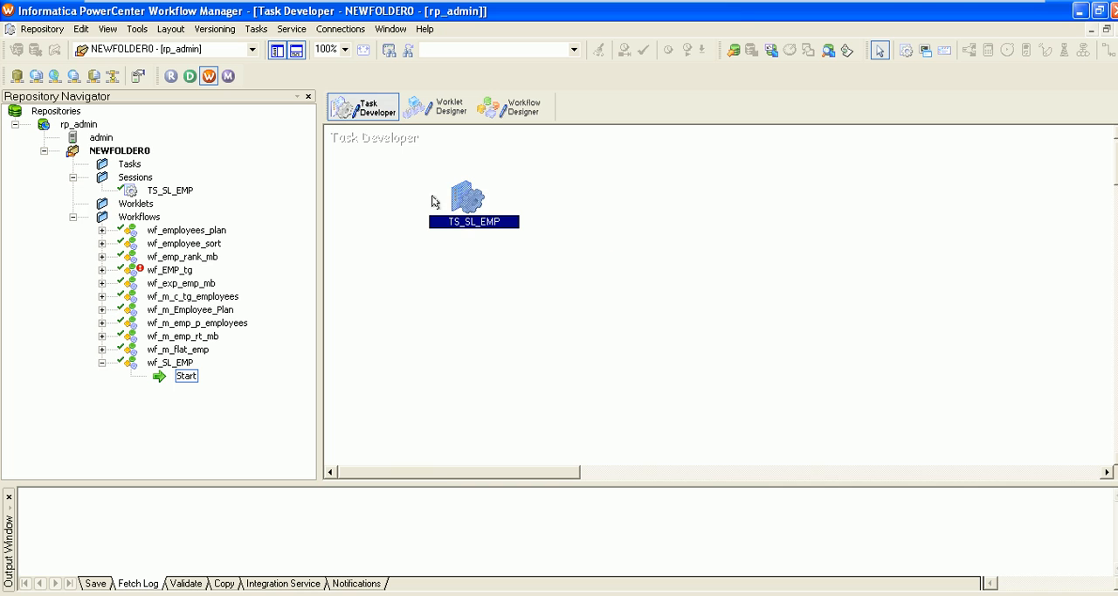
double_click(73, 217)
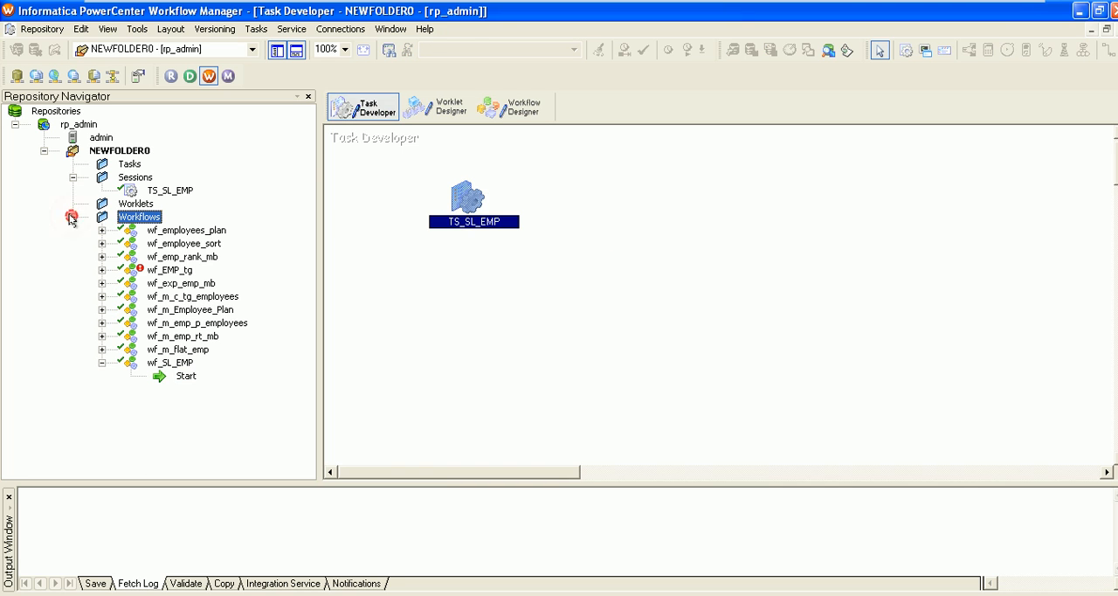
click(98, 361)
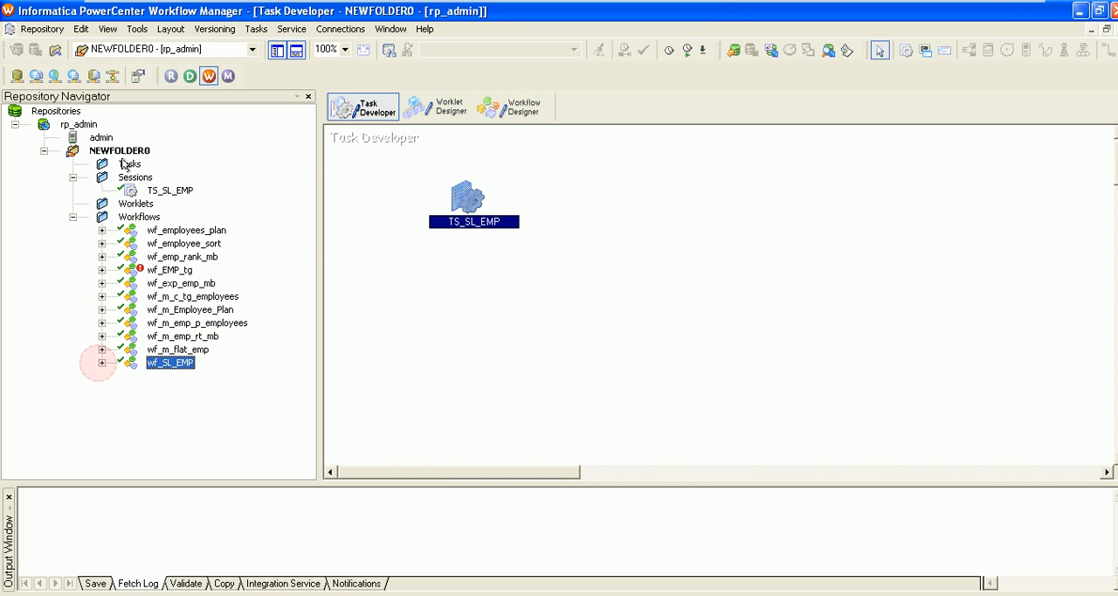
click(74, 178)
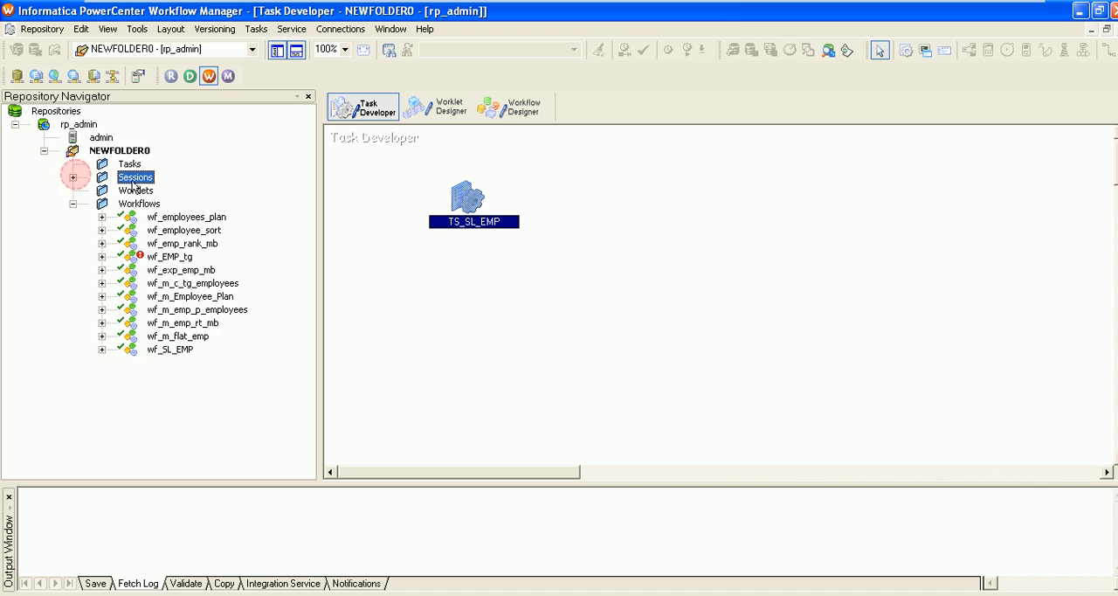
click(73, 177)
click(150, 190)
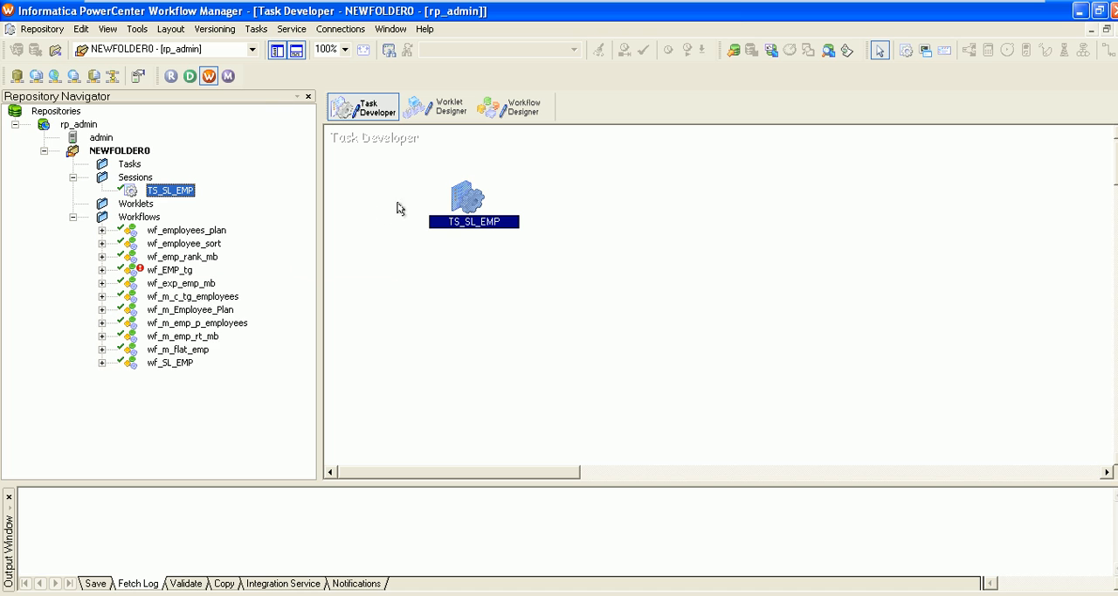
drag(461, 192, 389, 180)
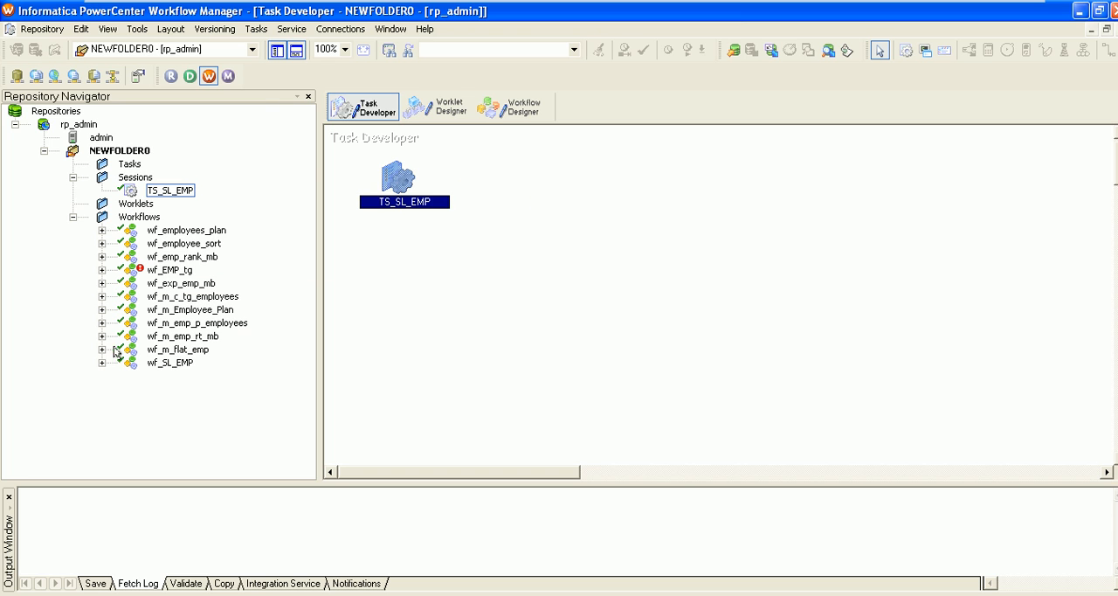
Switch to the Workflow Designer and try to delete the Start task from wf_SL_EMP
click(510, 111)
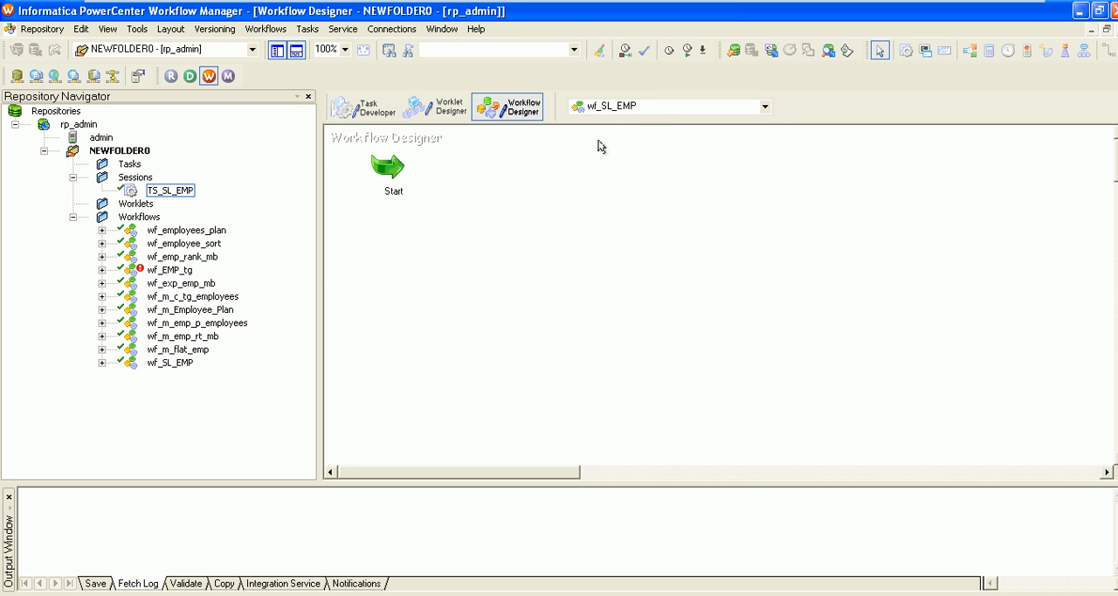
right_click(388, 165)
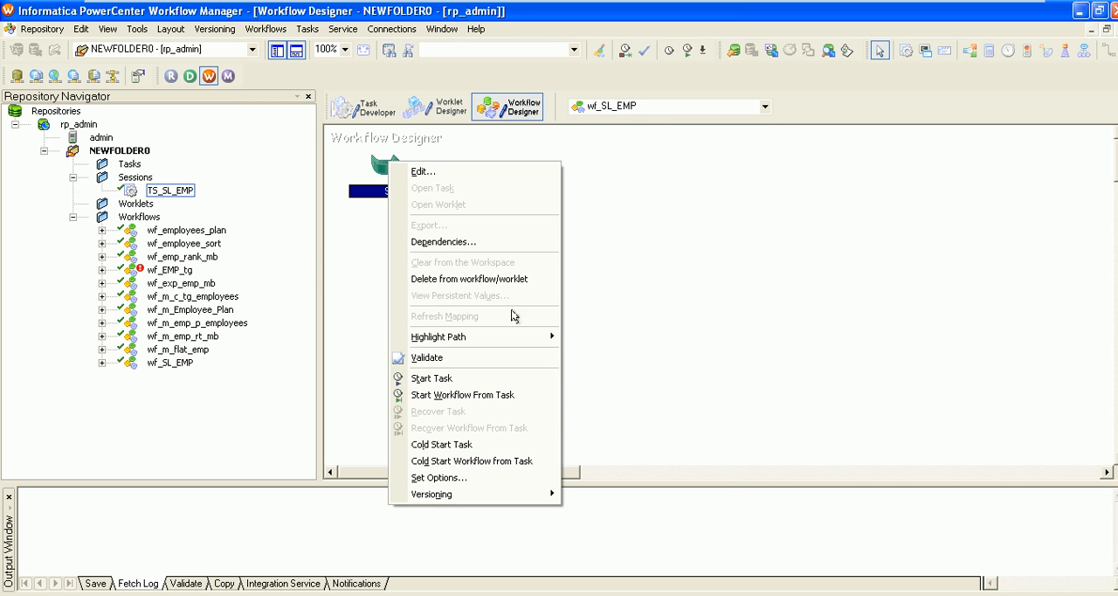
click(488, 280)
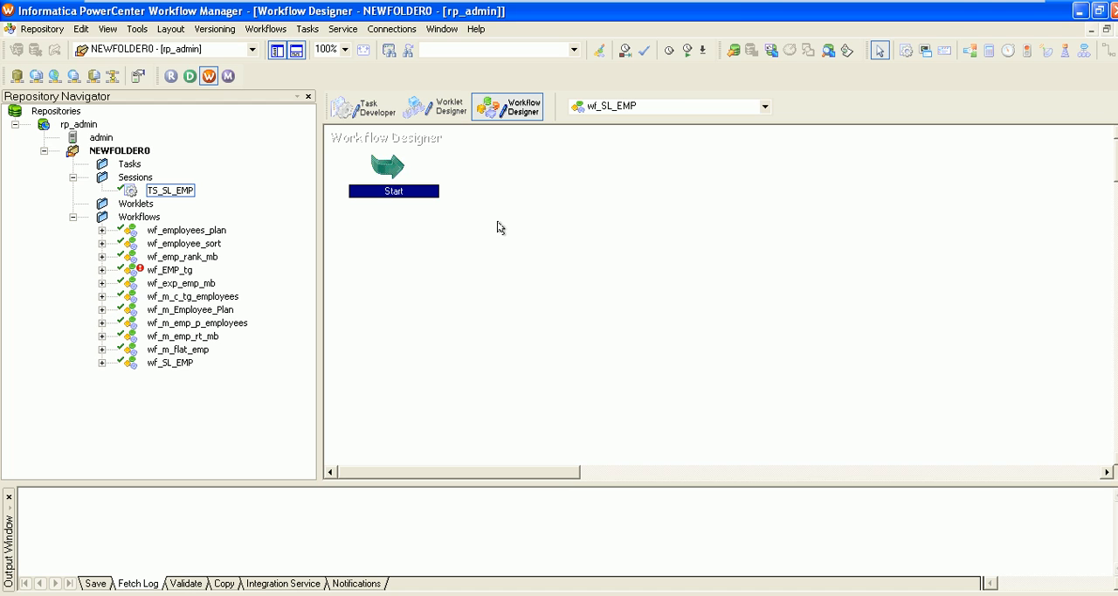
right_click(386, 175)
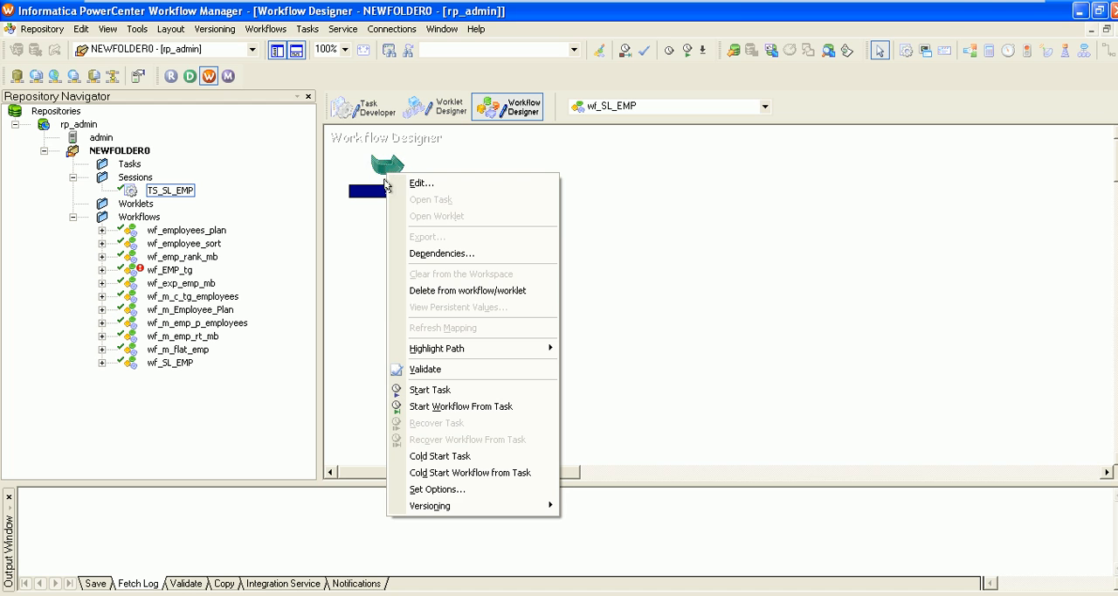
click(442, 292)
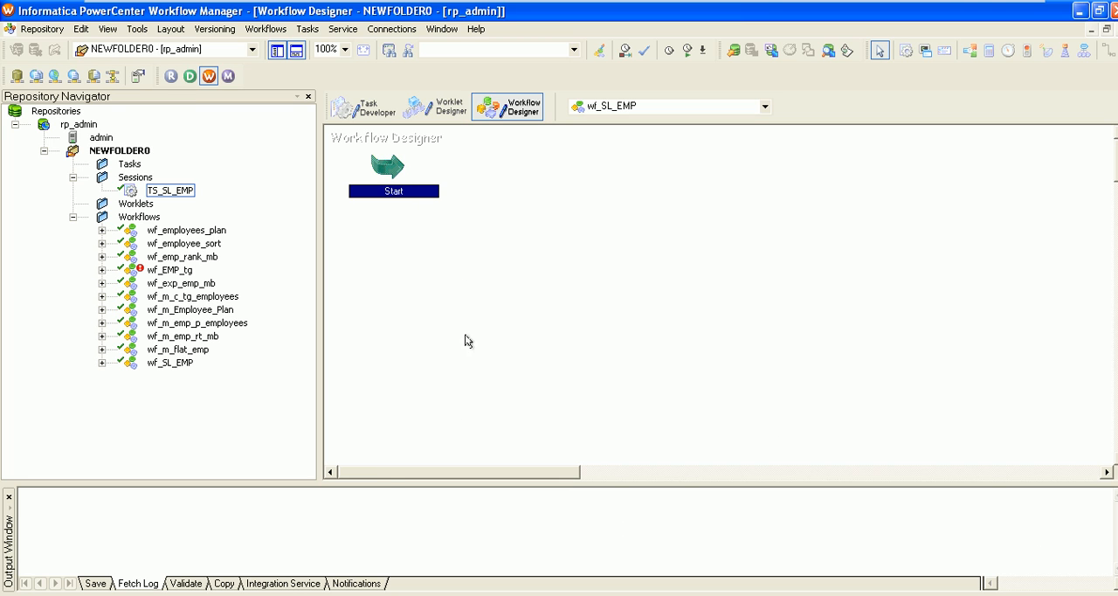
click(535, 260)
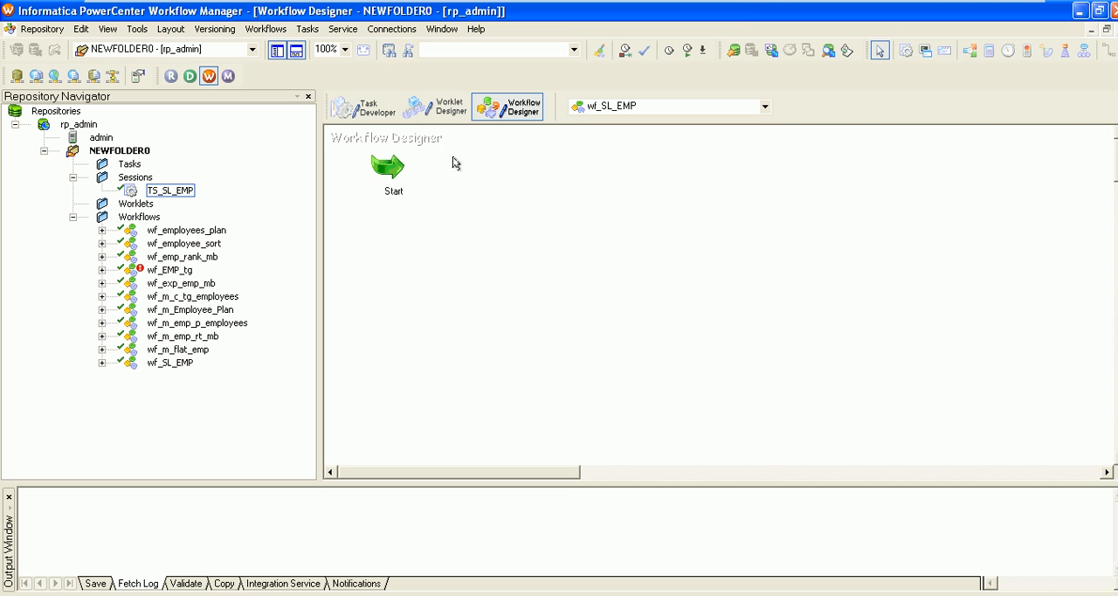
Create a new workflow named WF_TS_SL_TG in the Workflow Designer, with the other settings left at their defaults
click(267, 33)
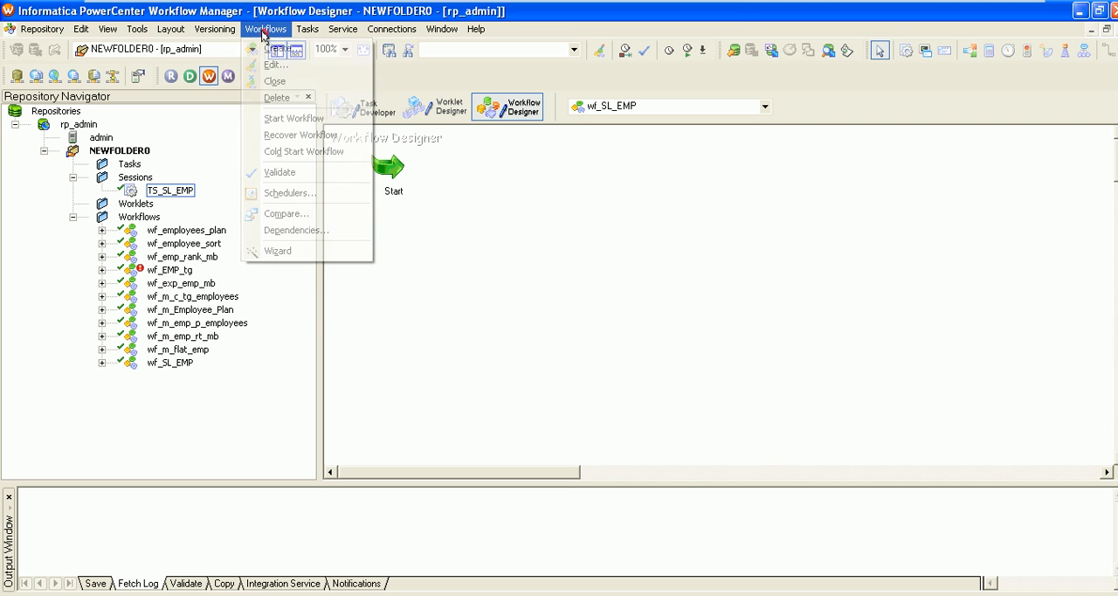
click(278, 49)
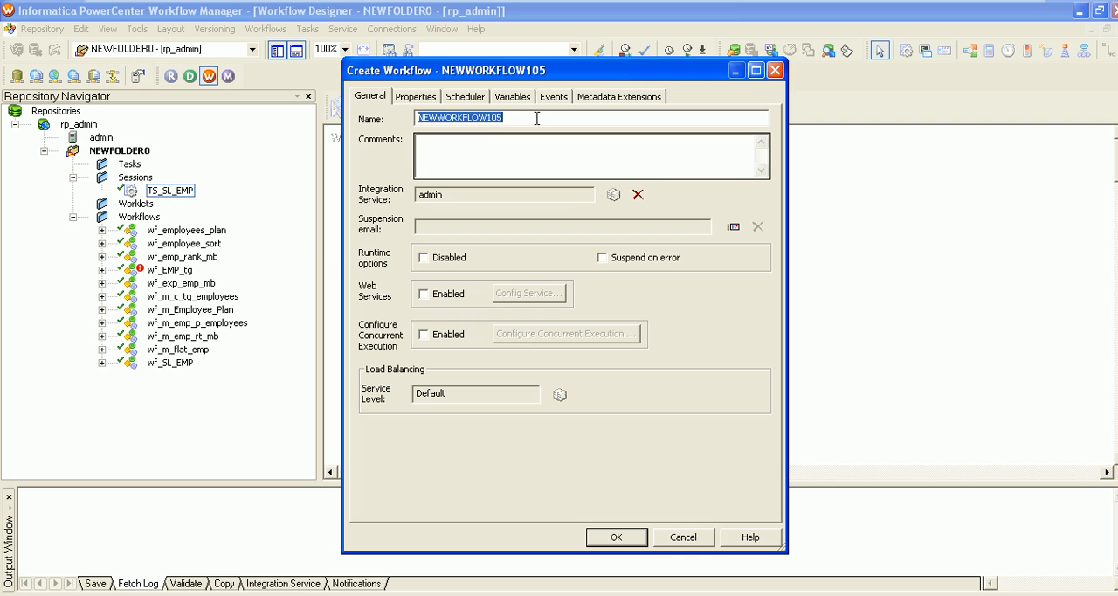
text(WF_TS_SL_TG)
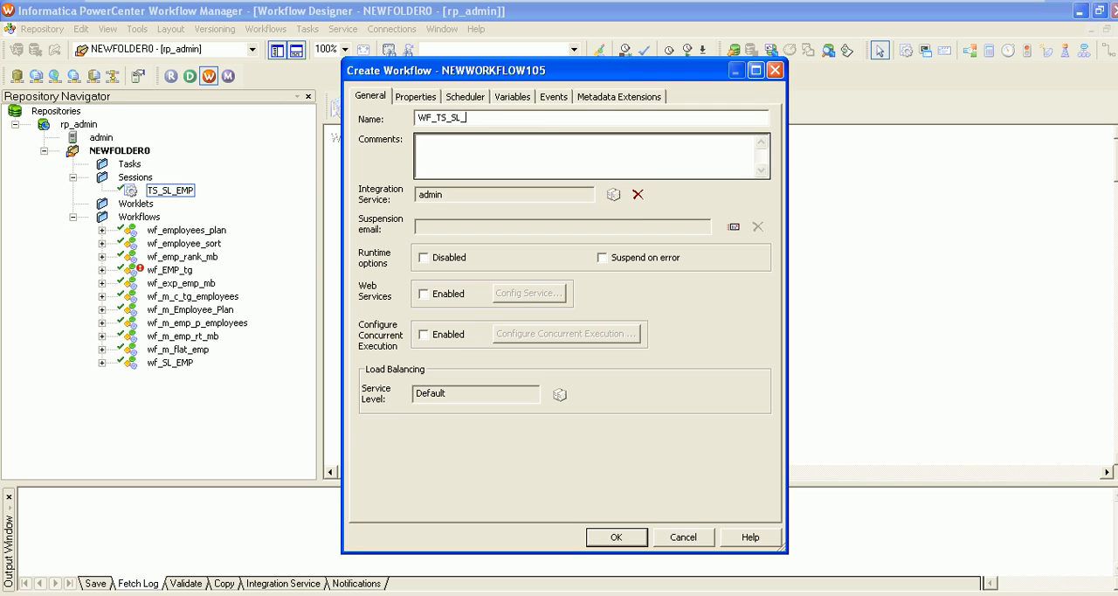
click(618, 535)
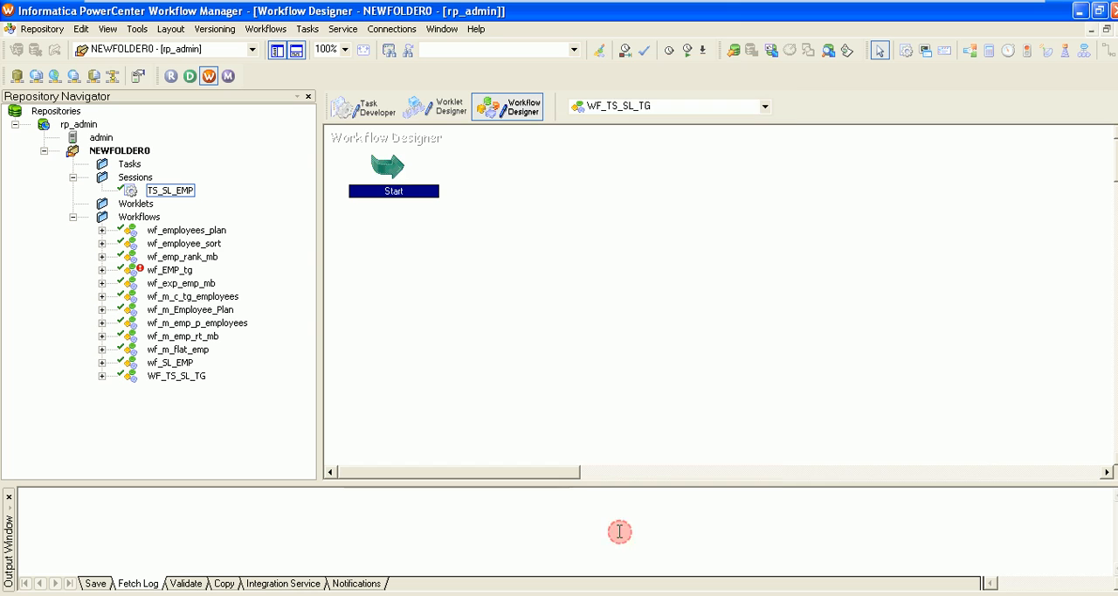
Add the TS_SL_EMP session to the WF_TS_SL_TG workspace and shift the Start task slightly down and to the right
drag(169, 186, 588, 255)
click(399, 175)
drag(398, 175, 412, 189)
Try to connect the Start task to the TS_SL_EMP session with the Link Task tool
click(1108, 51)
click(402, 206)
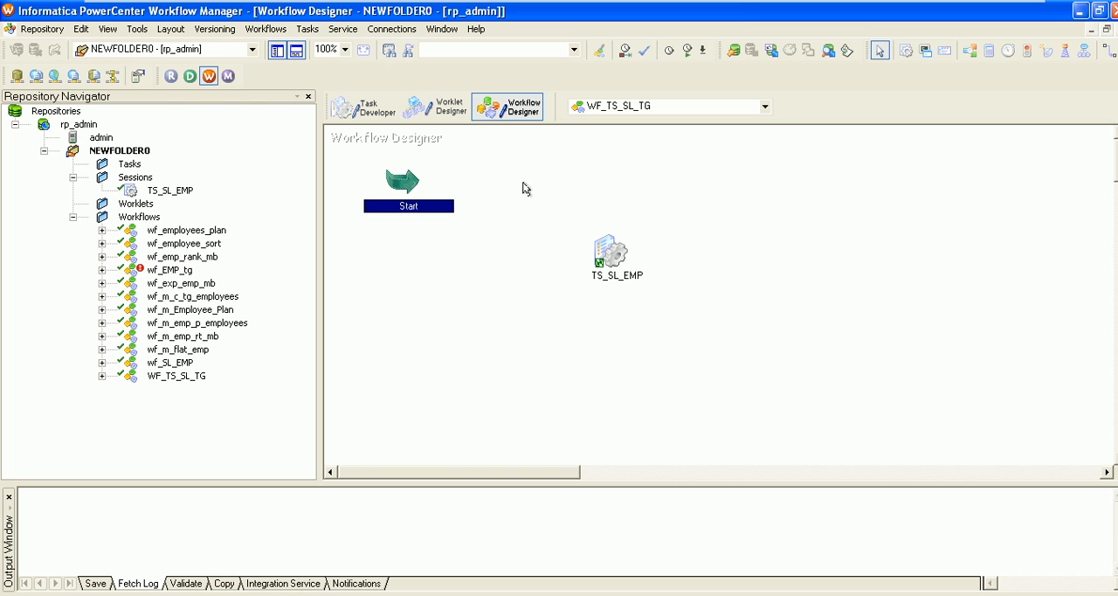
click(1107, 50)
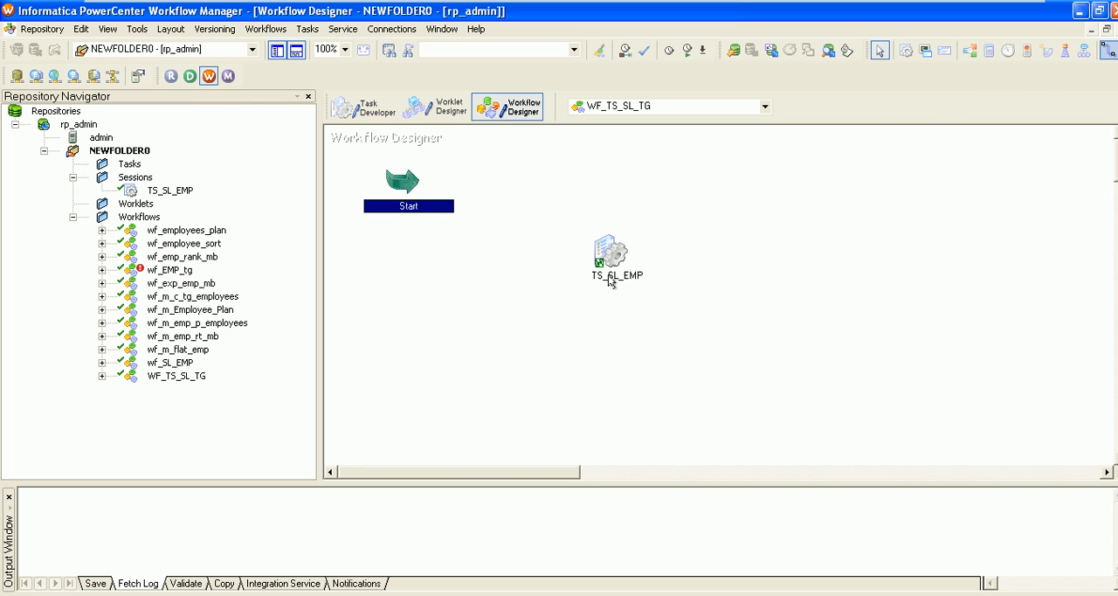
click(1107, 50)
click(475, 199)
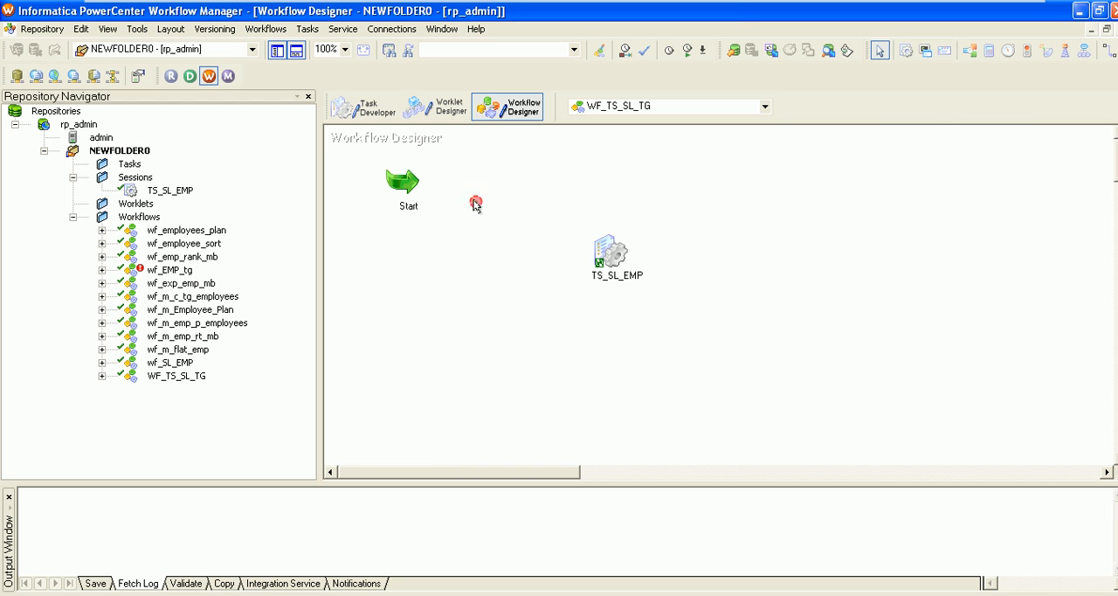
click(1107, 50)
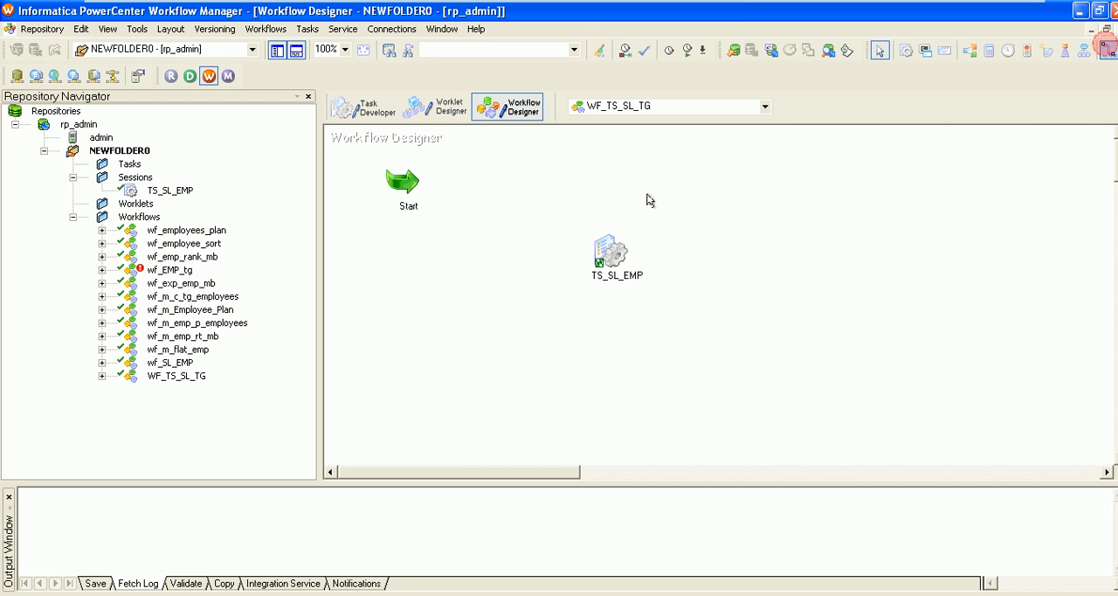
click(405, 192)
click(451, 197)
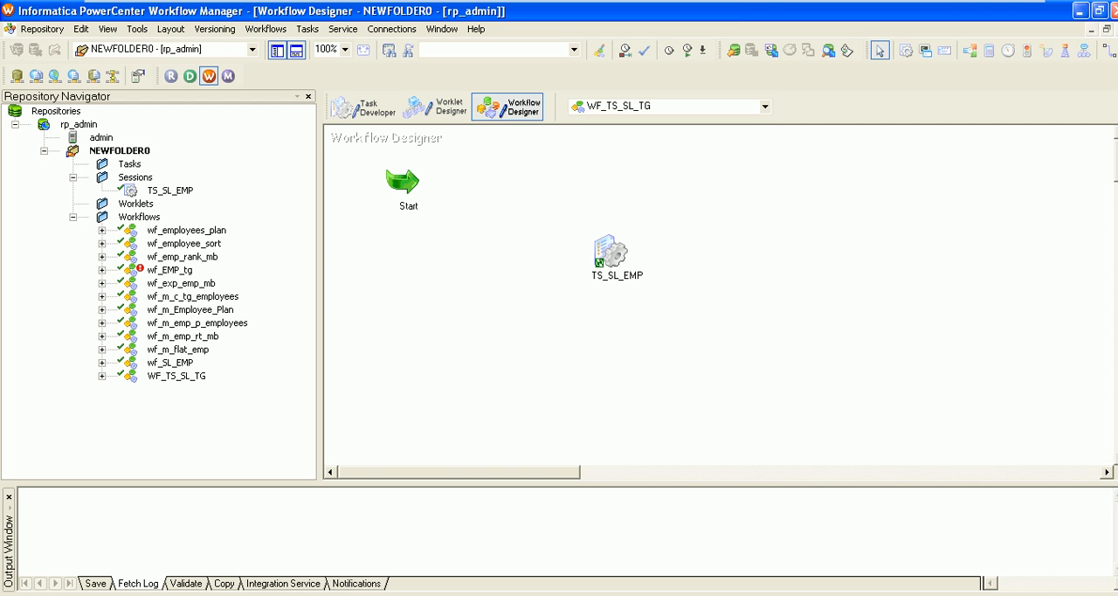
click(1112, 51)
click(573, 208)
click(421, 184)
Link the Start task to the TS_SL_EMP session in WF_TS_SL_TG, and leave the link tool
click(1107, 52)
click(455, 184)
drag(413, 180, 610, 256)
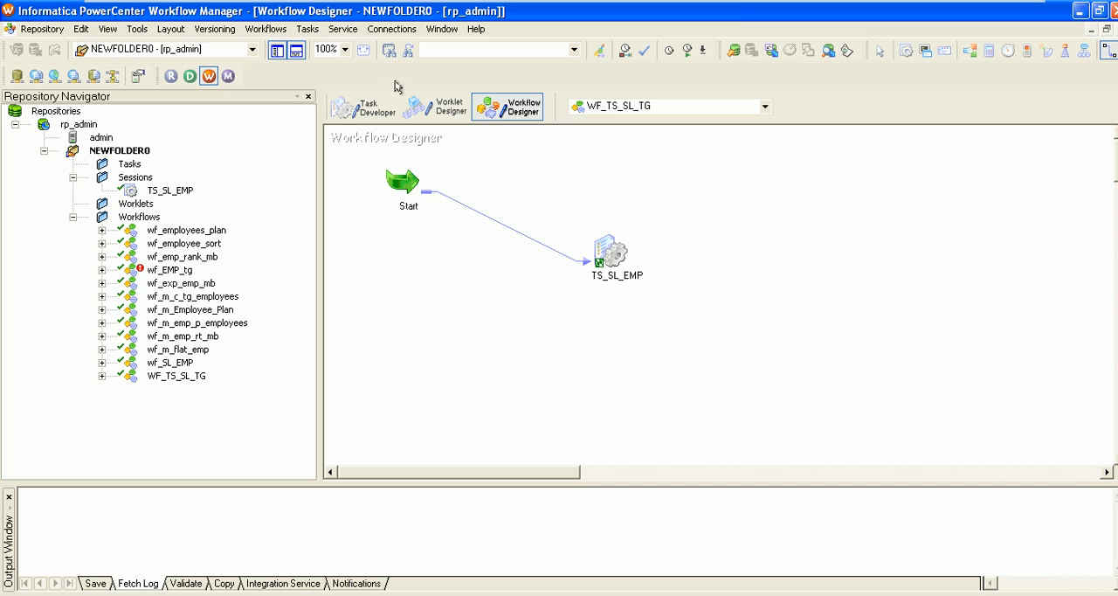
click(308, 29)
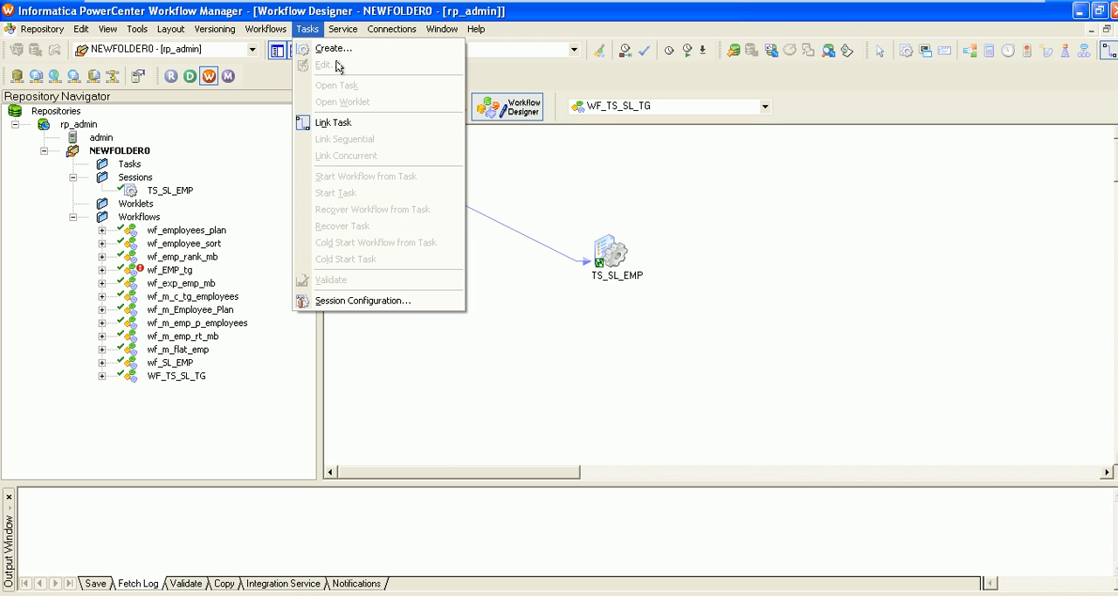
click(699, 252)
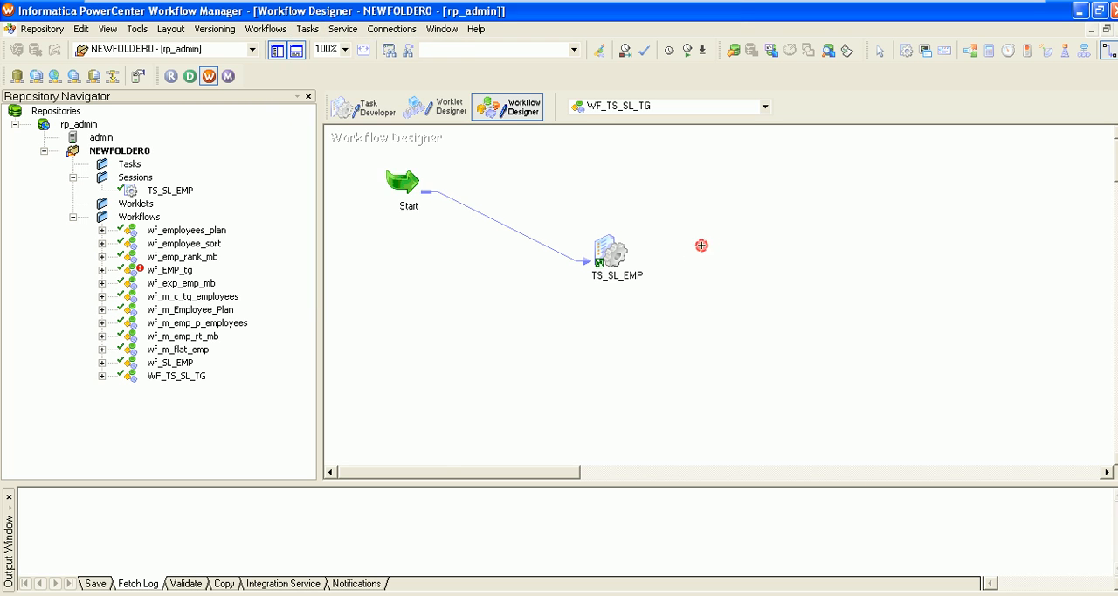
Save the workflow changes in NEWFOLDER0 to the repository
right_click(409, 179)
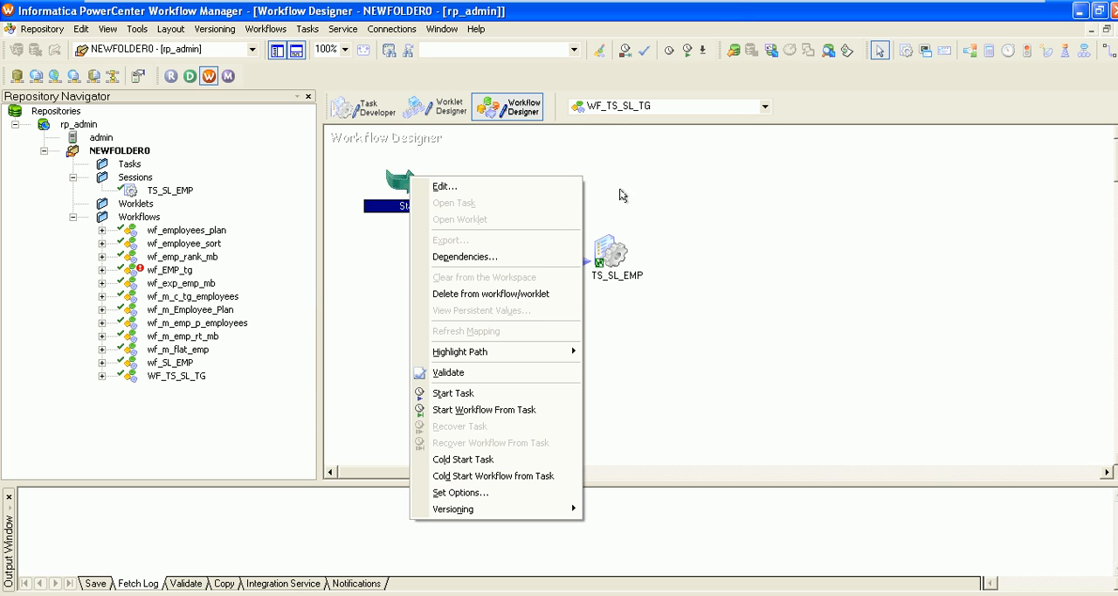
click(729, 223)
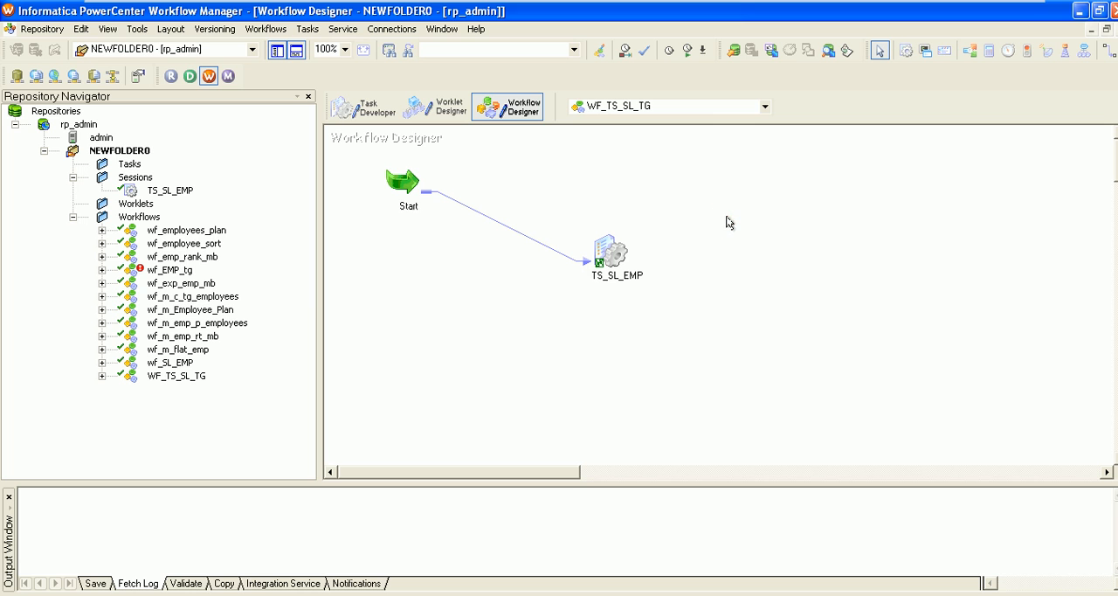
key(ctrl+s)
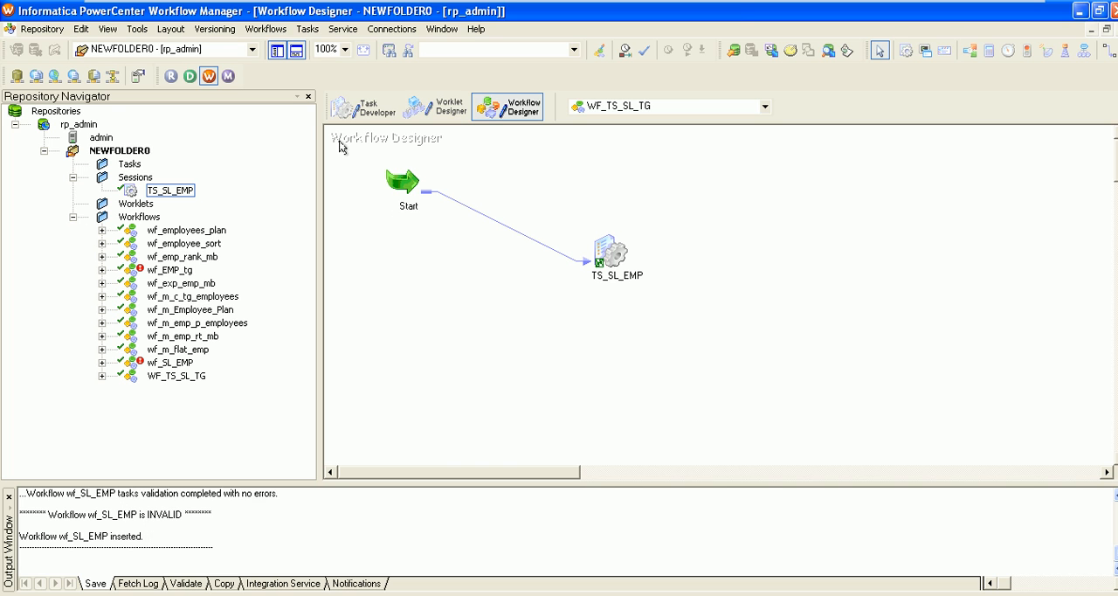
click(306, 29)
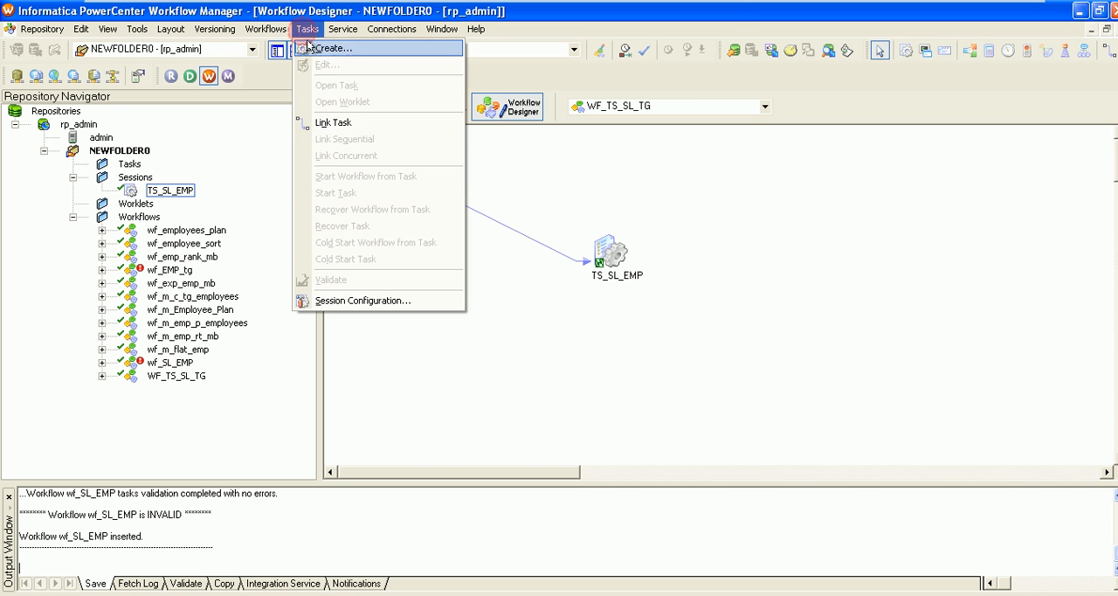
click(344, 124)
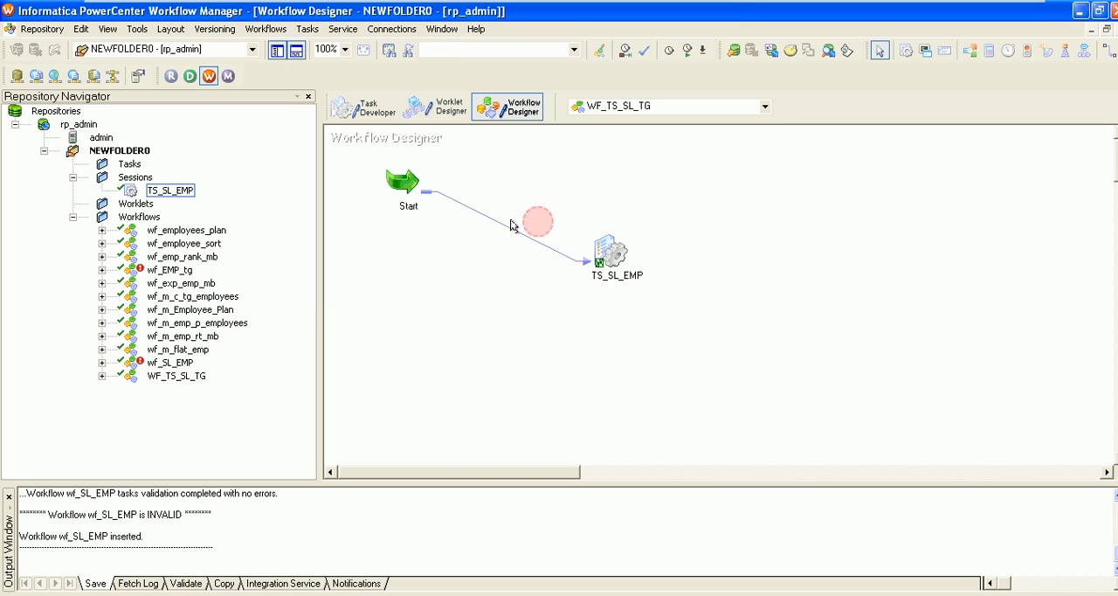
right_click(501, 225)
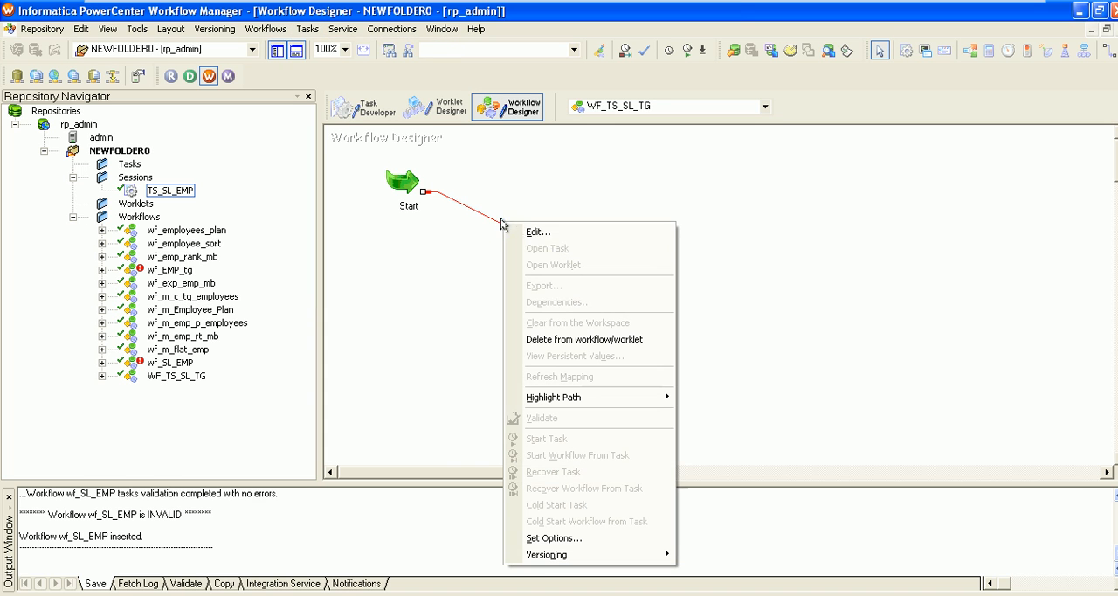
click(721, 259)
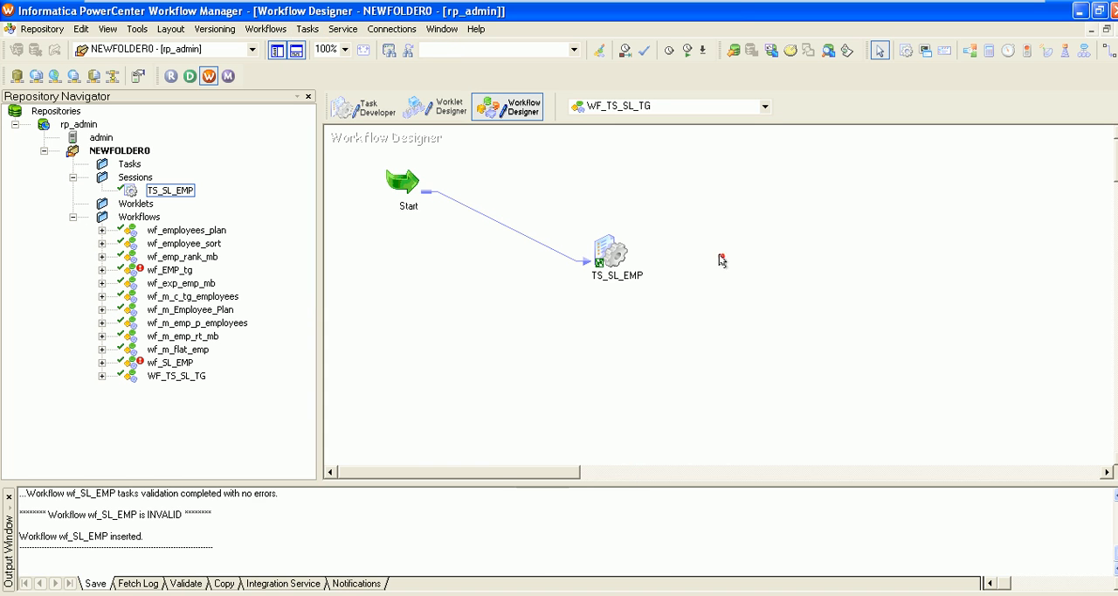
click(309, 30)
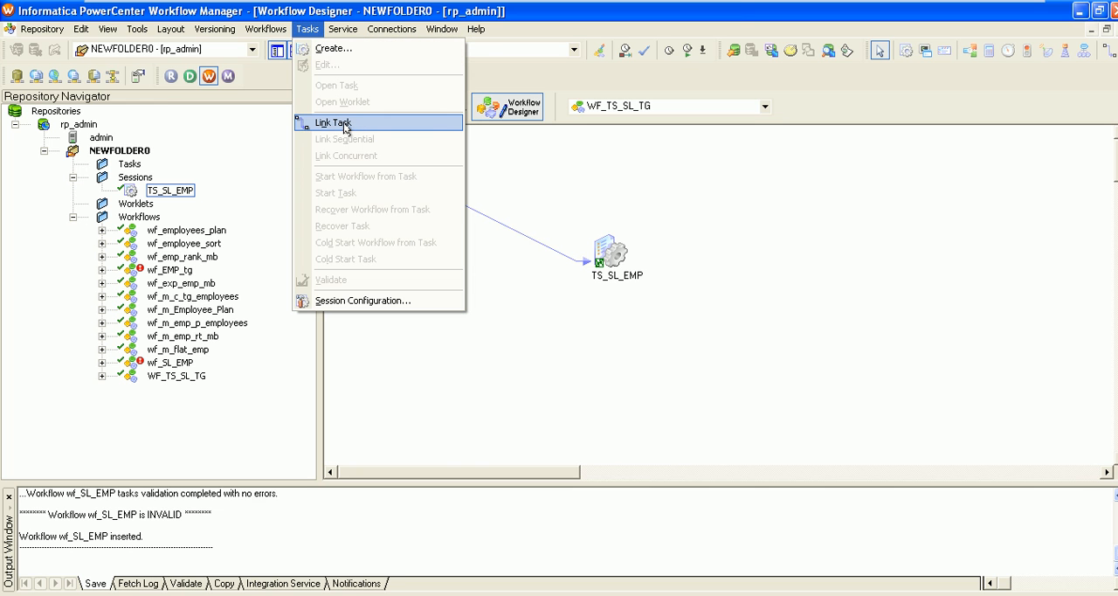
Start the WF_TS_SL_TG workflow and check the run status of its TS_SL_EMP session in Workflow Monitor
click(345, 124)
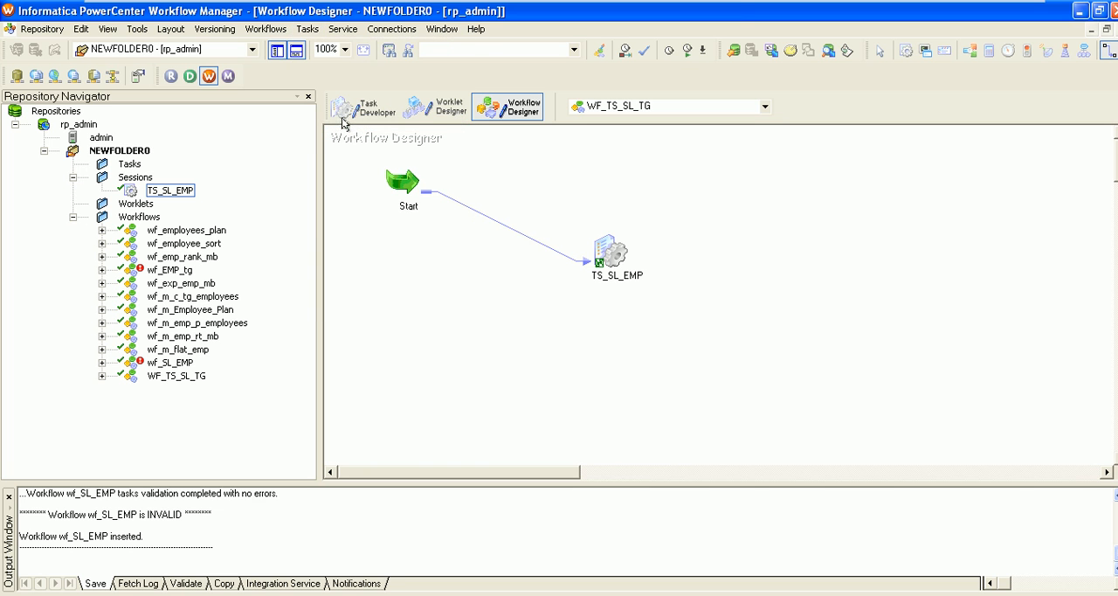
click(255, 33)
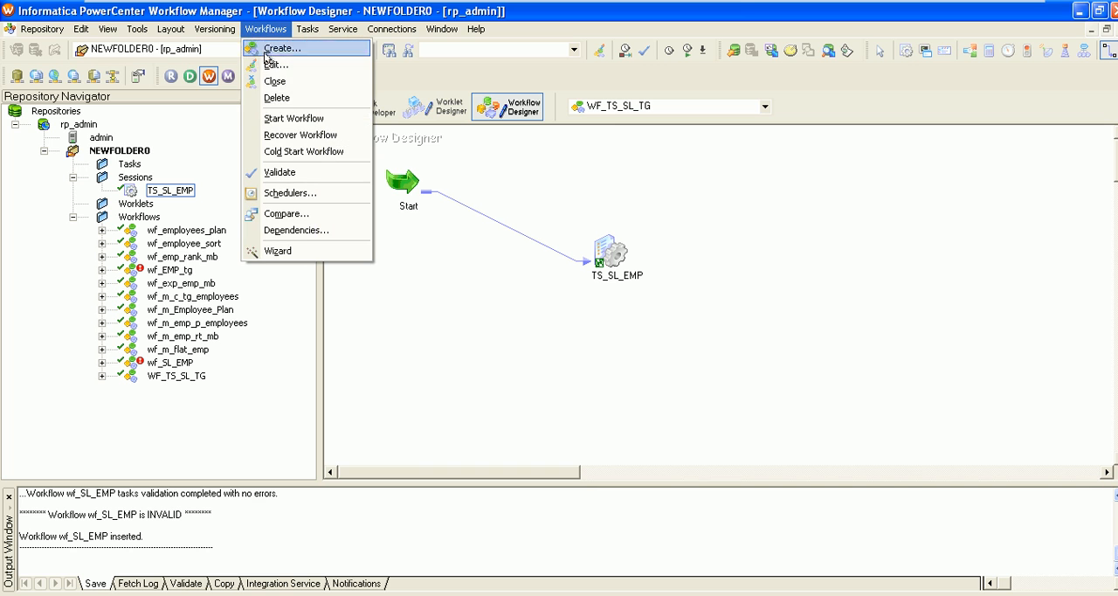
click(307, 118)
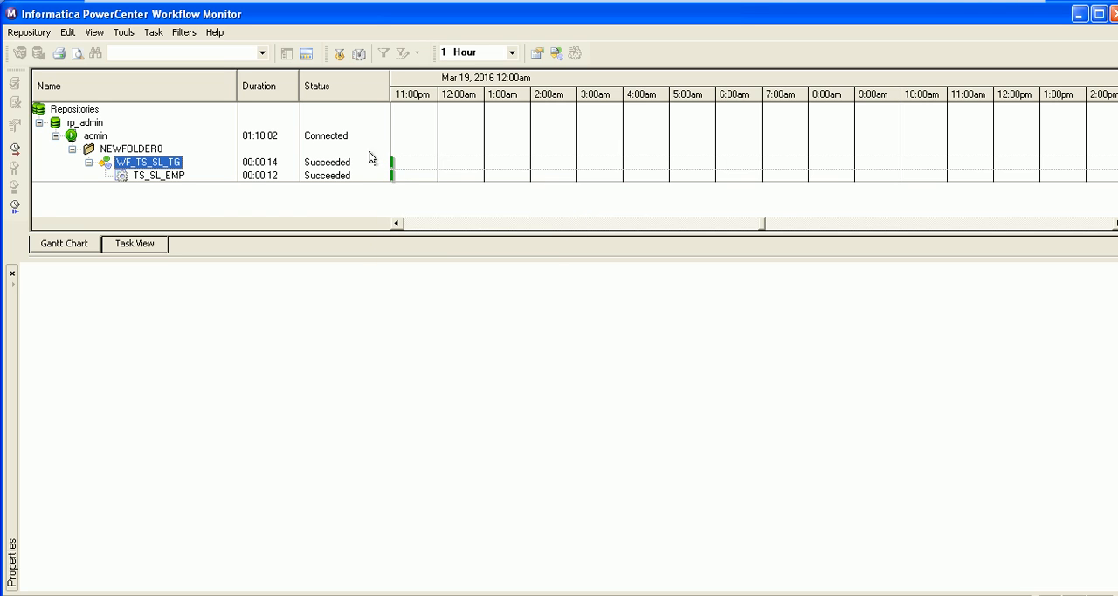
click(151, 177)
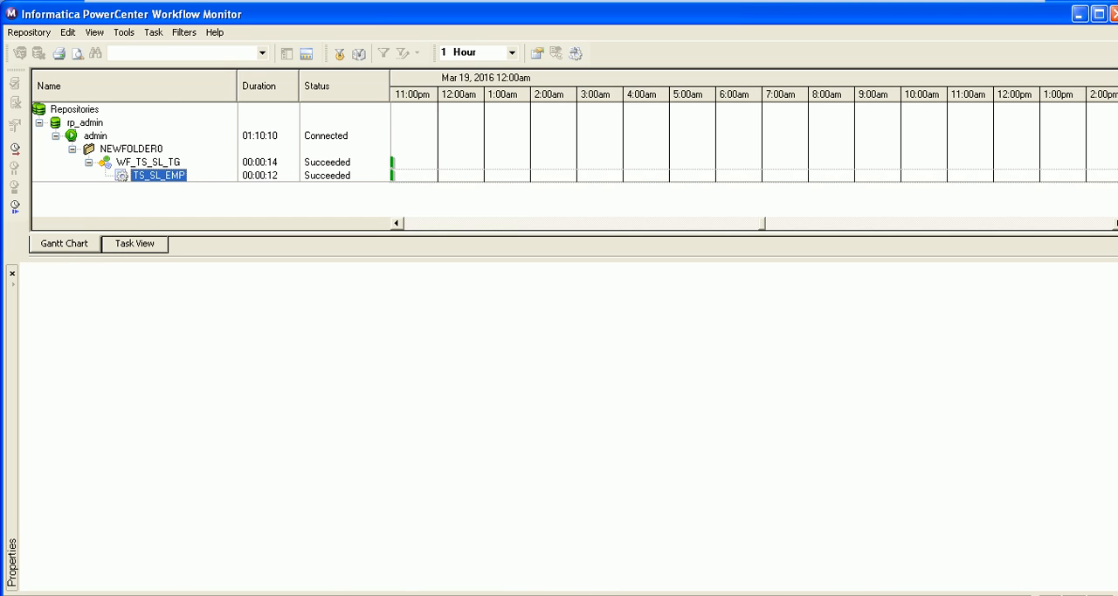
Switch to Oracle SQL*Plus and try to query all rows of the target table with select * from tg_sl_emp'
key(alt+Tab)
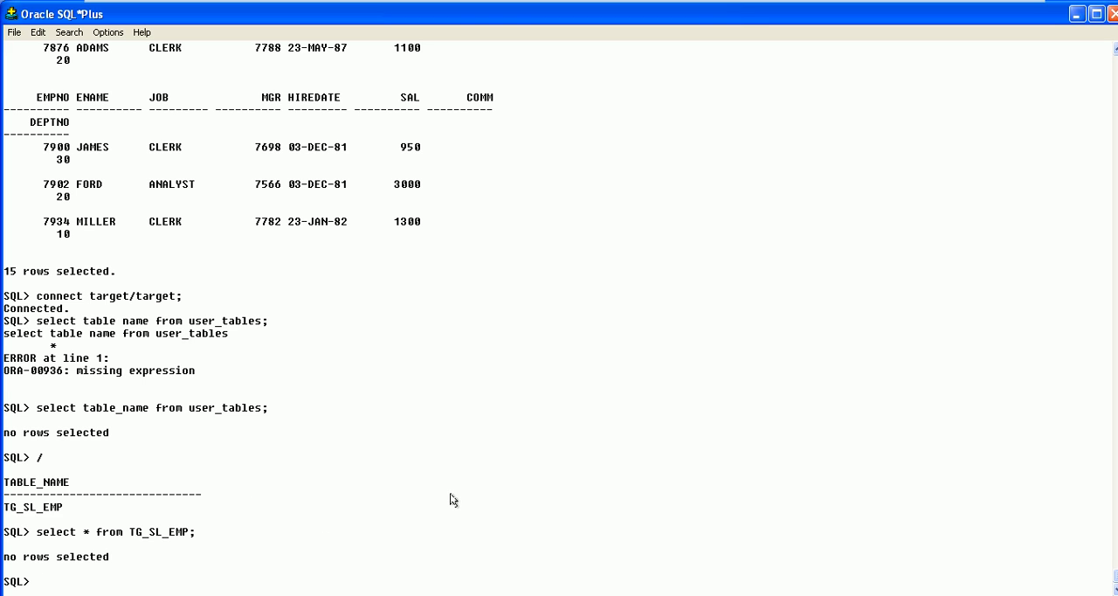
text(select * from tg_sl_e,)
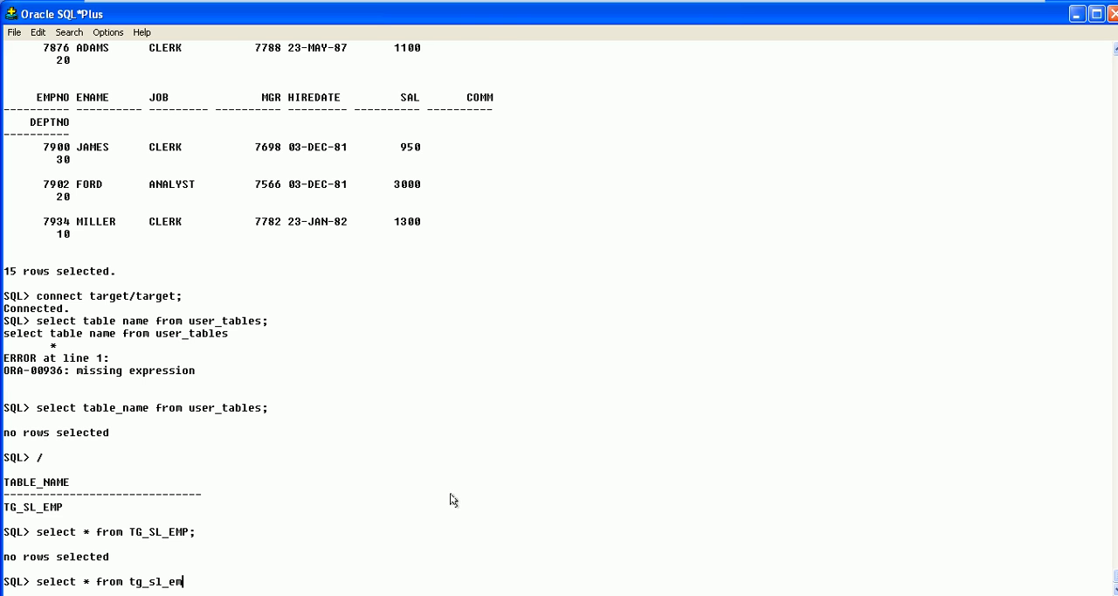
key(Return)
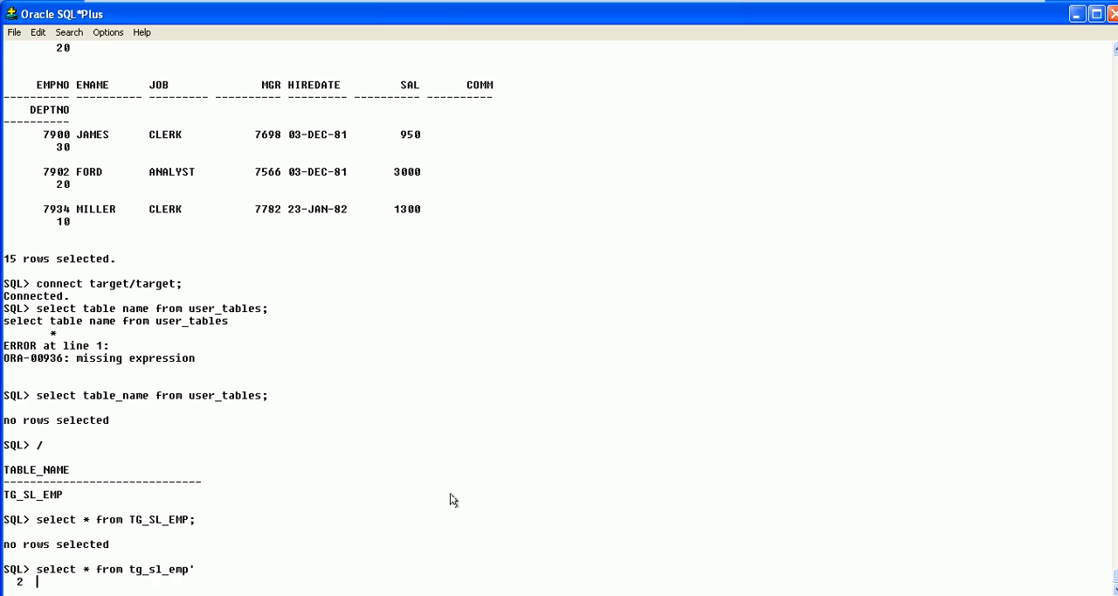
text(;)
key(Return)
Run select * from tg_sl_emp; to list the rows loaded into the target table, and examine the row count
text(select)
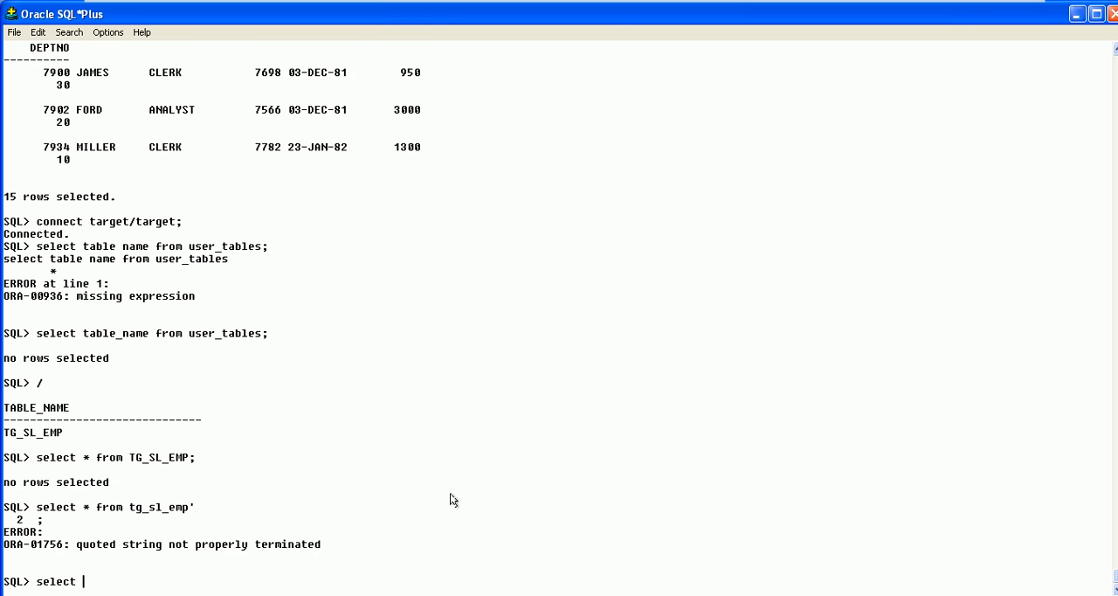
text( * from tg_sl_emp;)
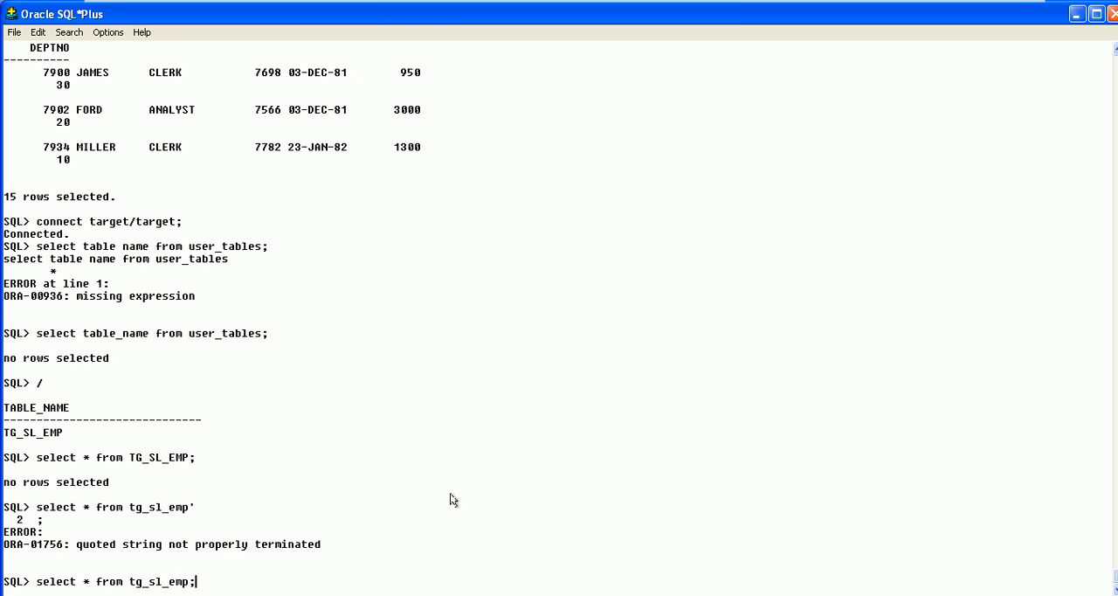
key(Return)
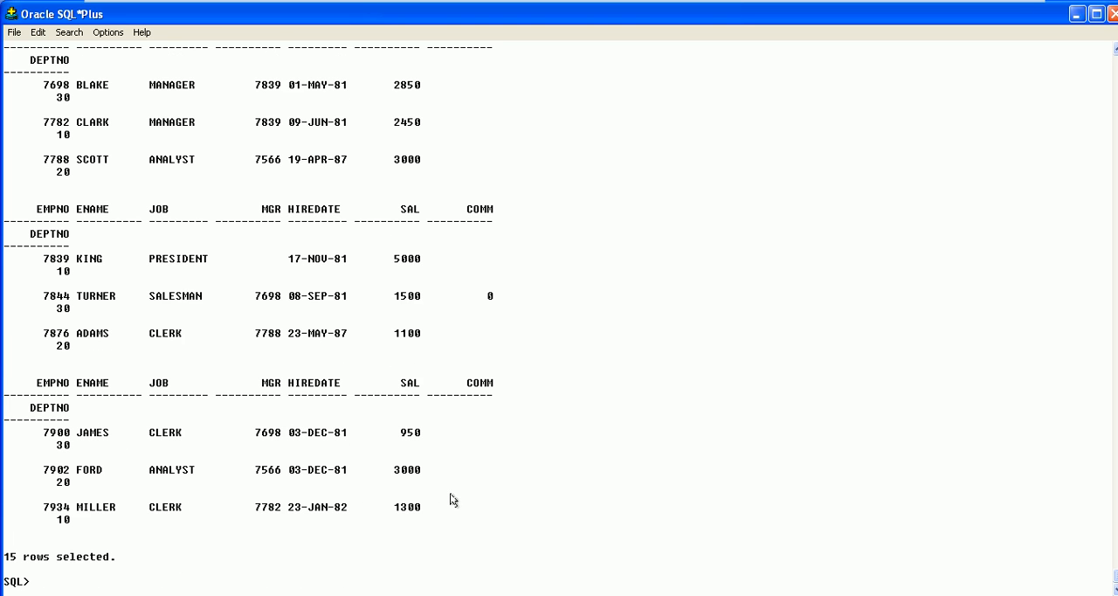
drag(4, 556, 21, 557)
Switch back to Workflow Manager, and minimize the virtual machine to bring up the One_To_One presentation in PowerPoint
click(664, 595)
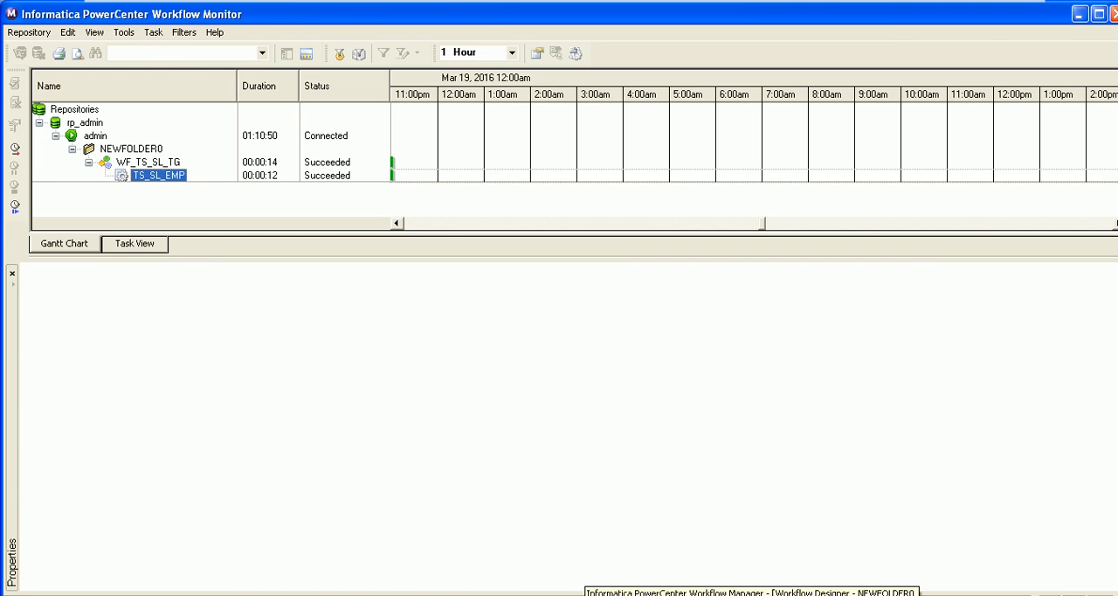
click(594, 594)
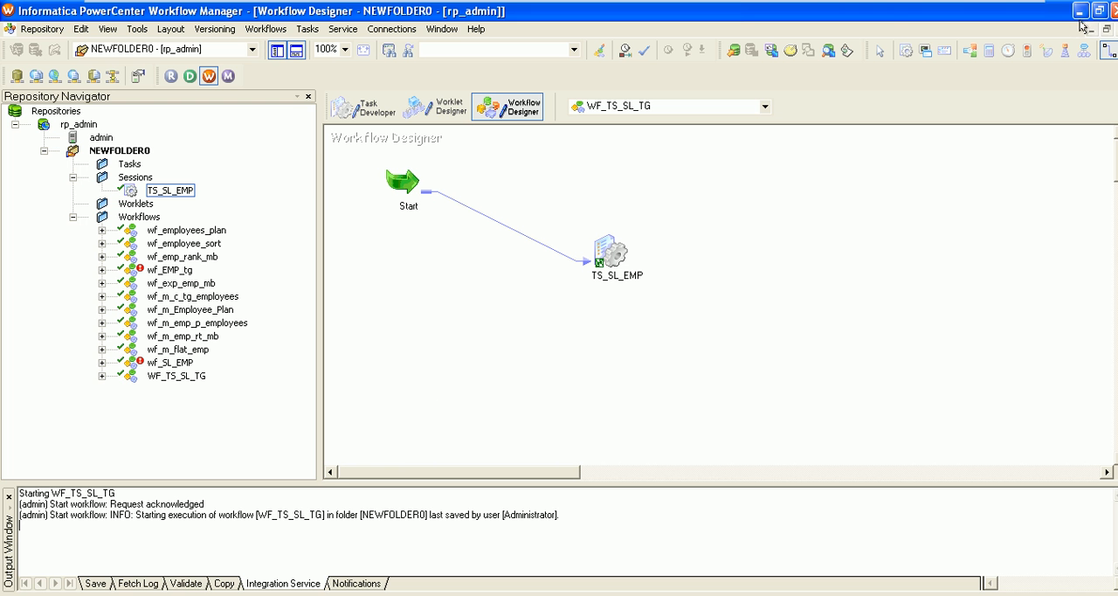
mouse_move(1030, 5)
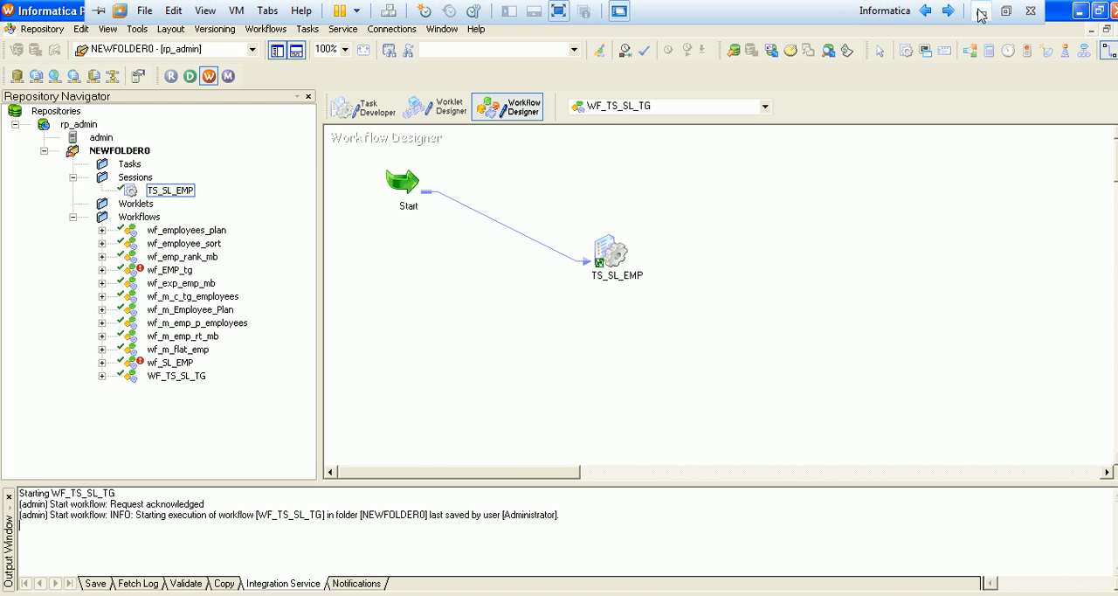
click(981, 12)
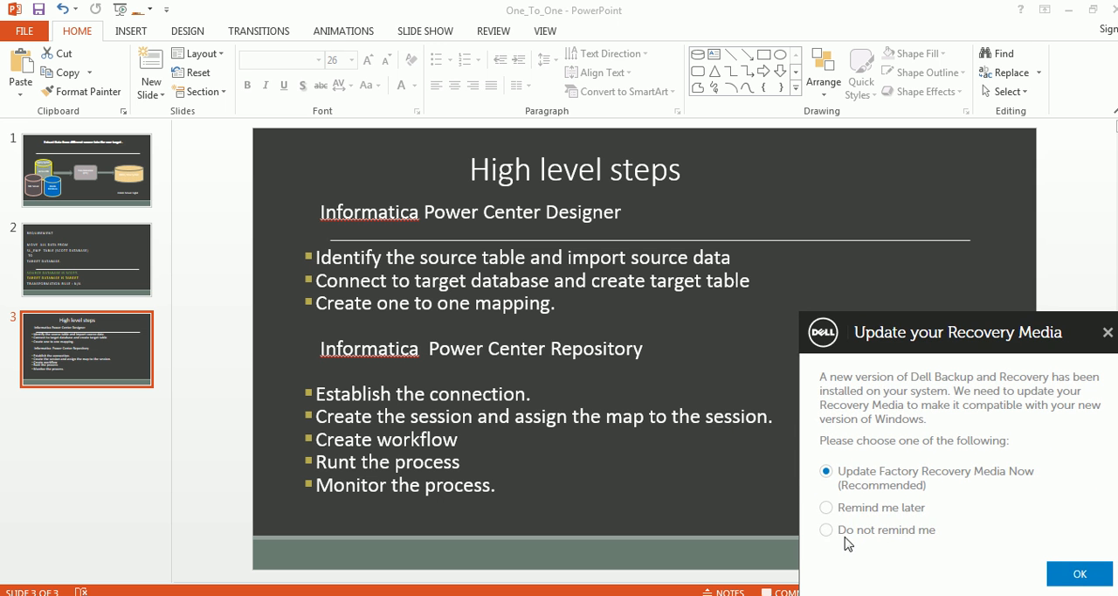
Dismiss the Dell recovery media update notice with the Do not remind me option
click(827, 531)
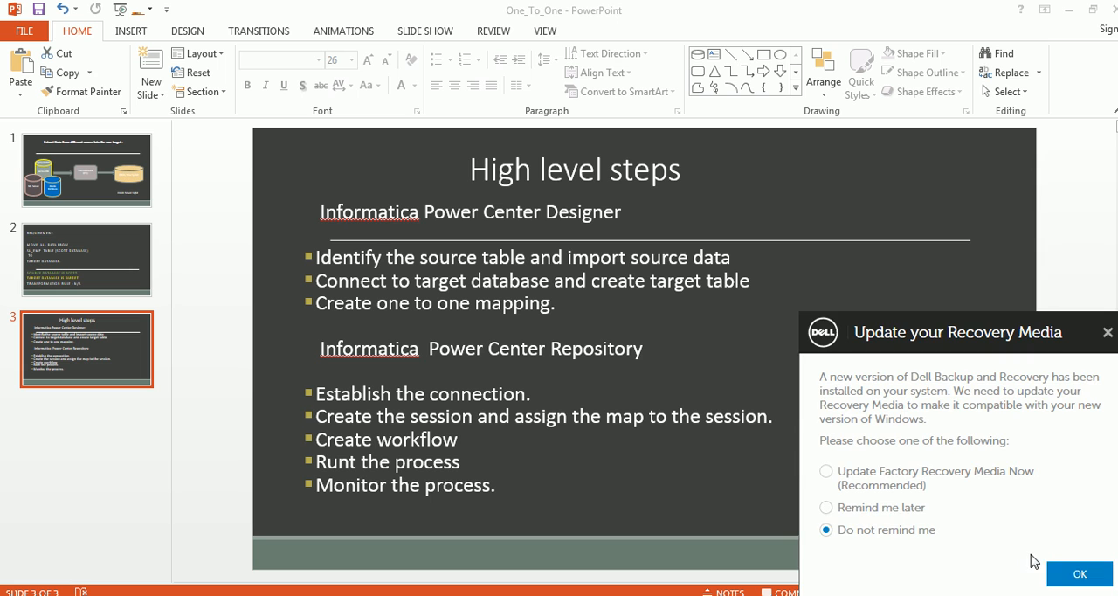
click(1076, 573)
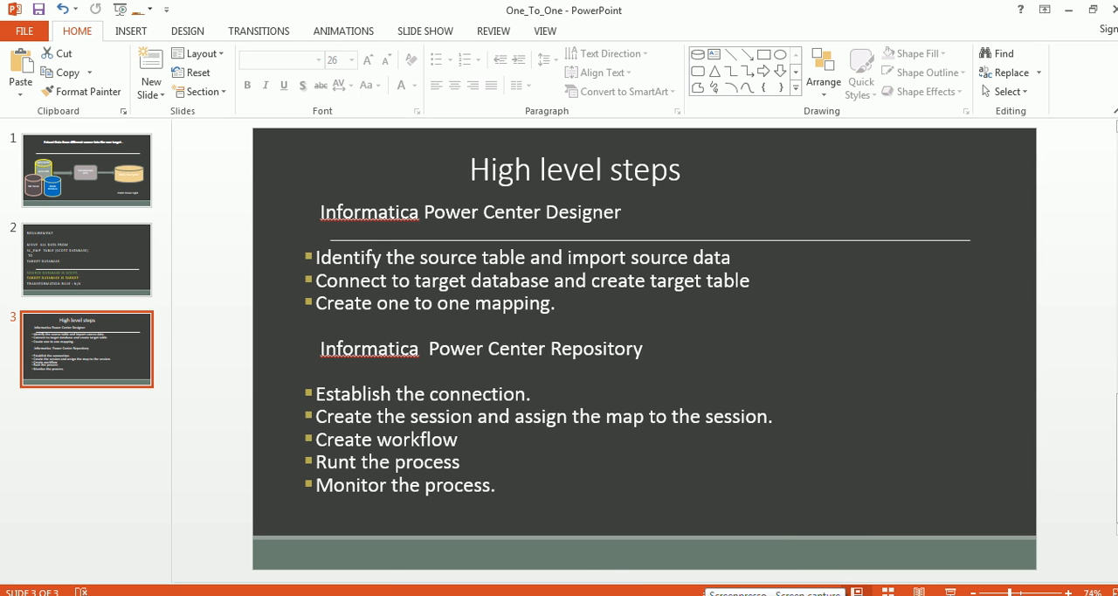
right_click(704, 595)
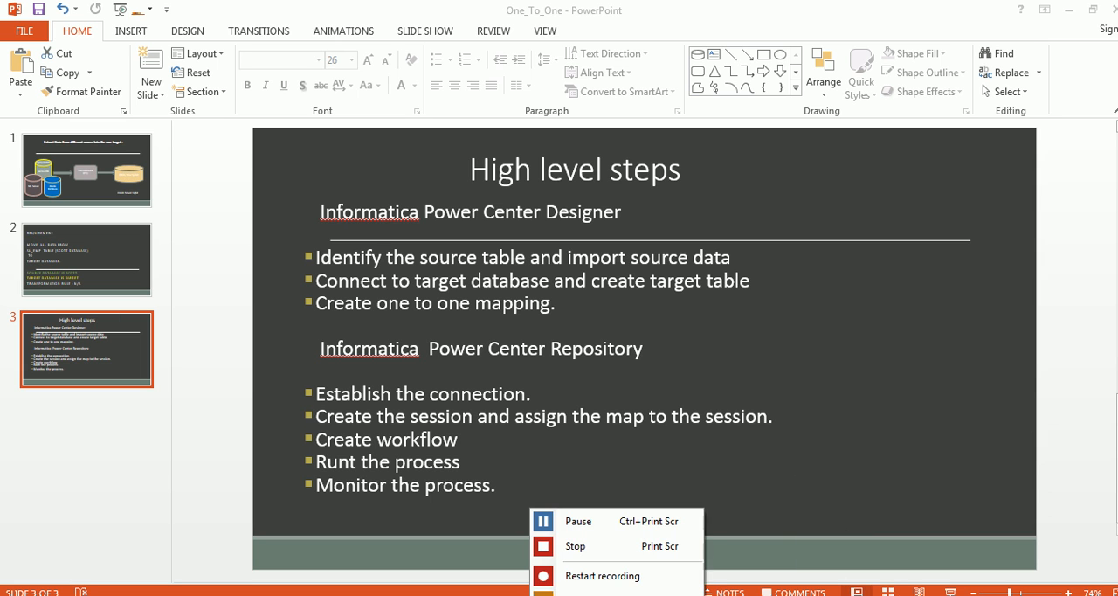